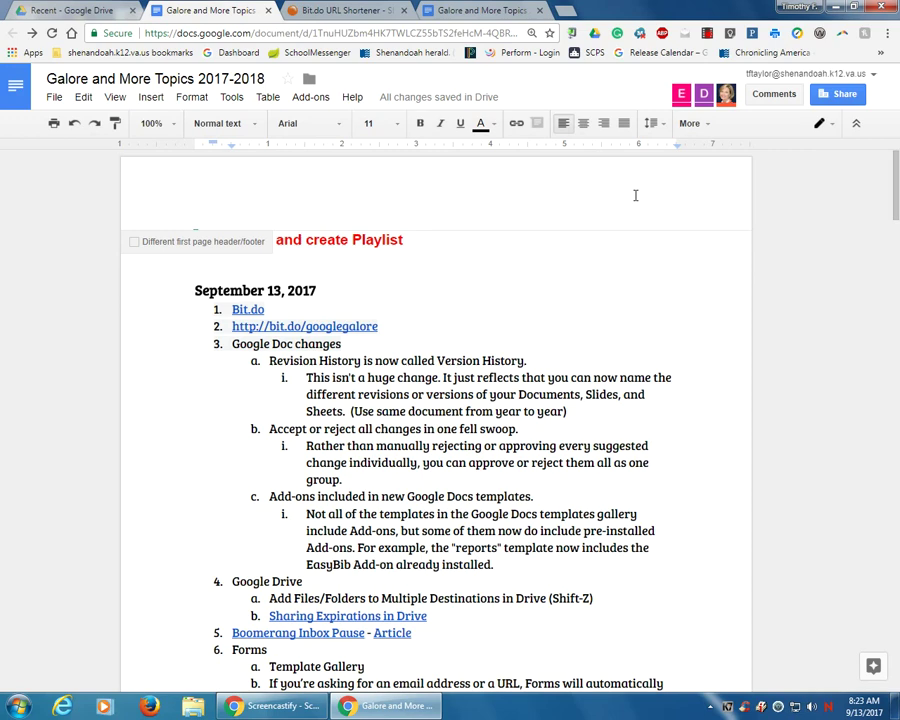
Check the document's link sharing settings and close them without making changes
click(843, 93)
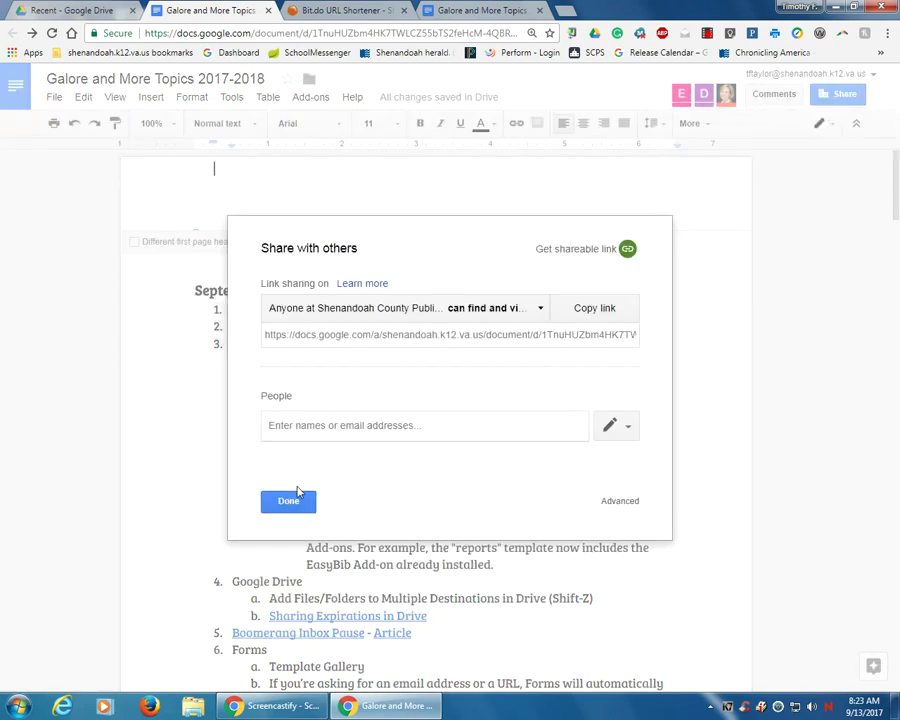
click(290, 504)
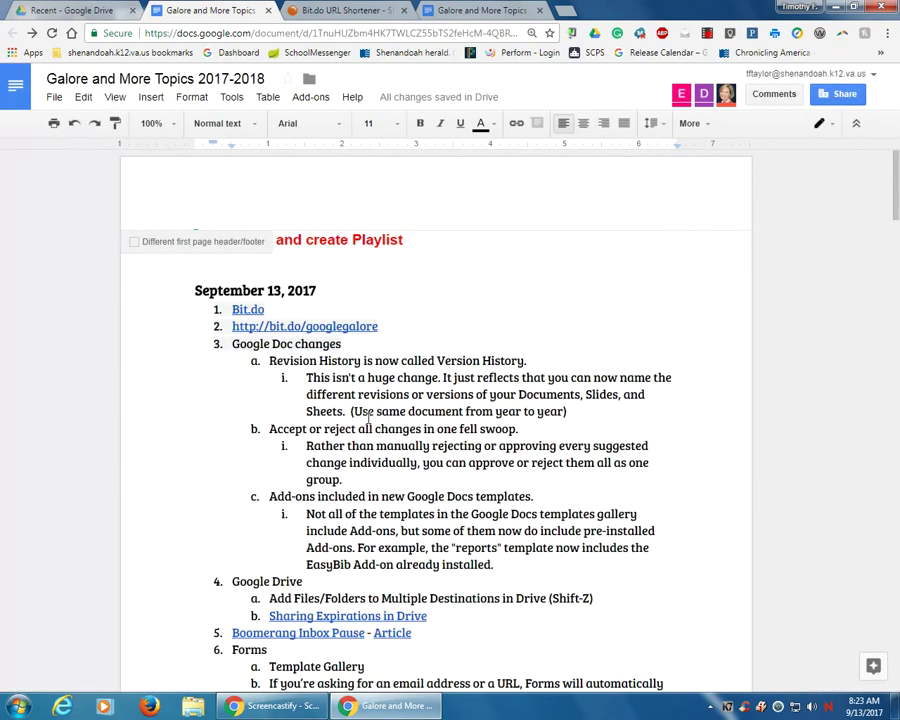
click(450, 311)
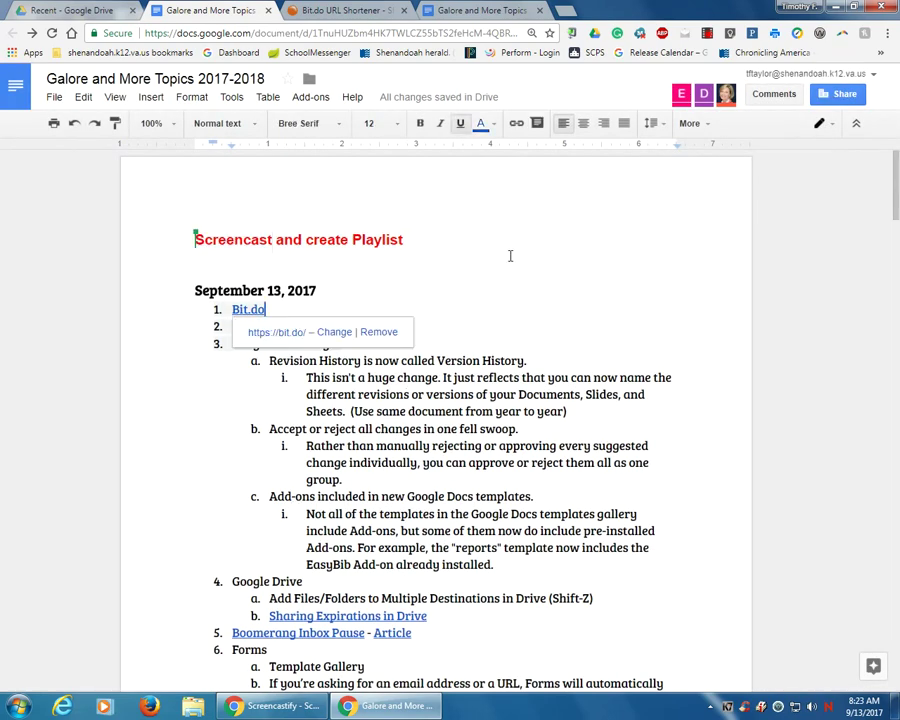
View the document's version history, expand and collapse the detailed versions under the current September 13 version, and return to the document
key(Down)
click(249, 378)
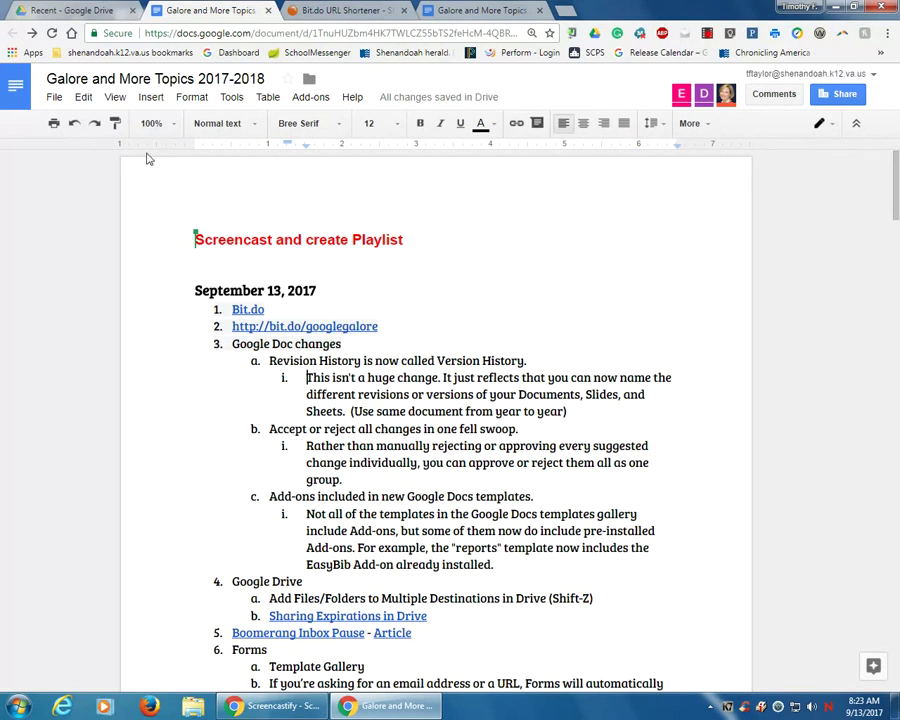
click(54, 99)
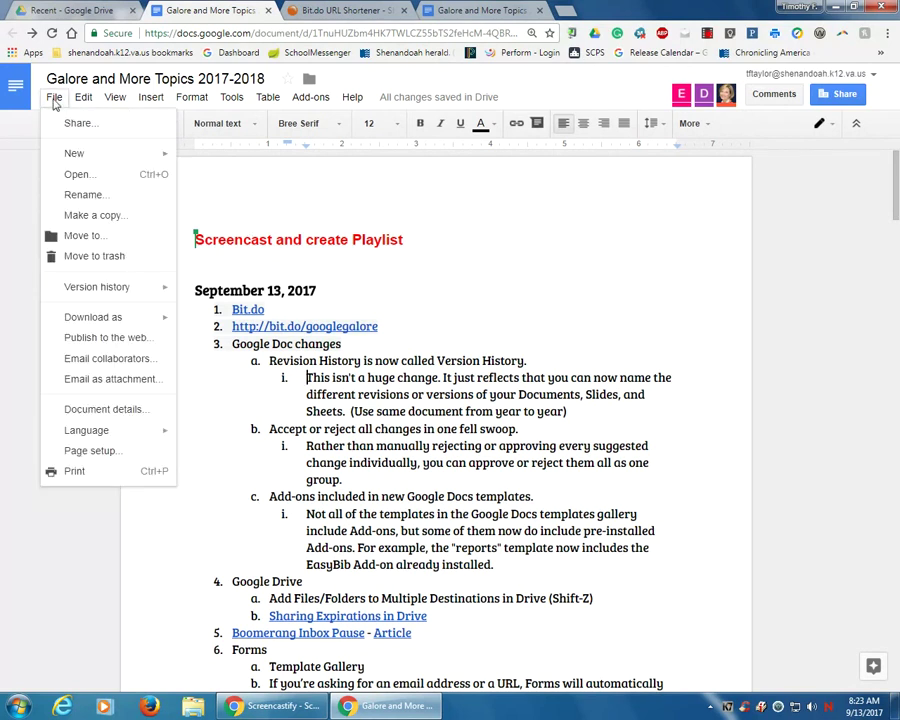
mouse_move(78, 288)
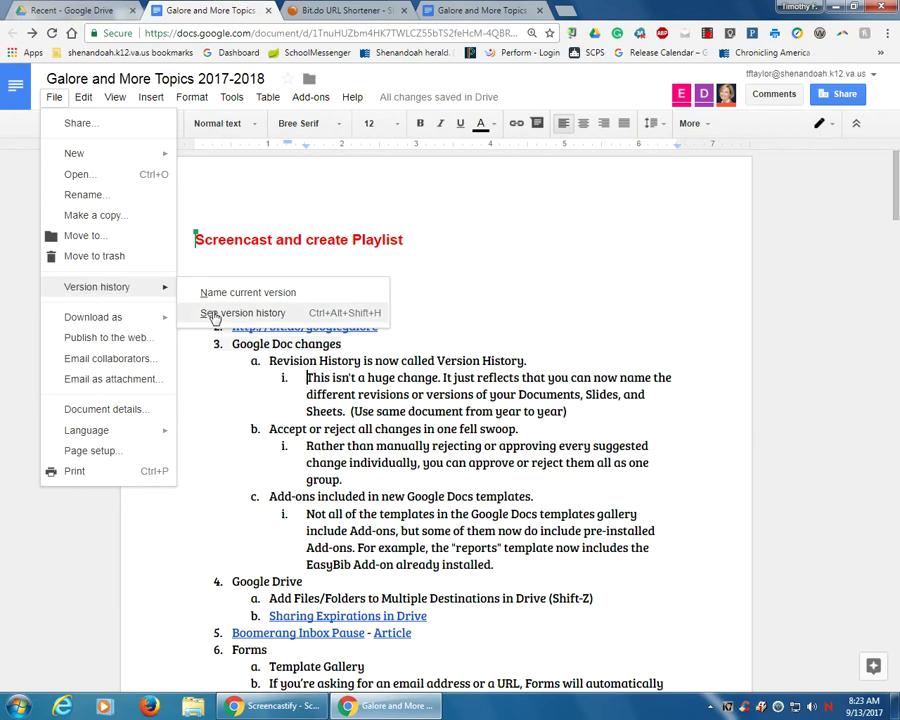
click(358, 318)
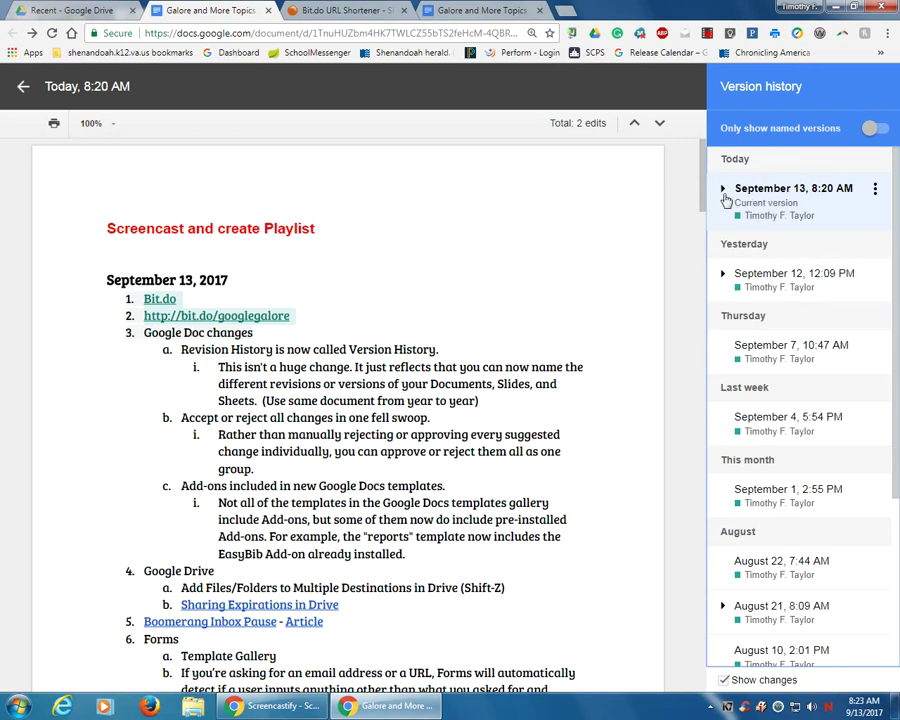
mouse_move(896, 292)
mouse_down()
mouse_move(897, 324)
mouse_move(897, 290)
mouse_up()
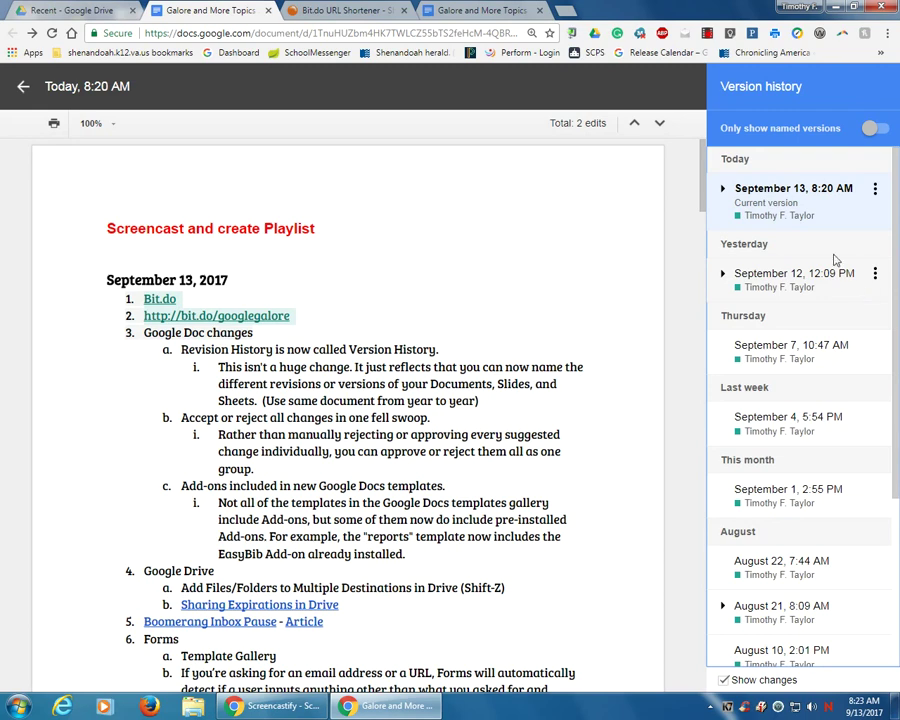
click(722, 190)
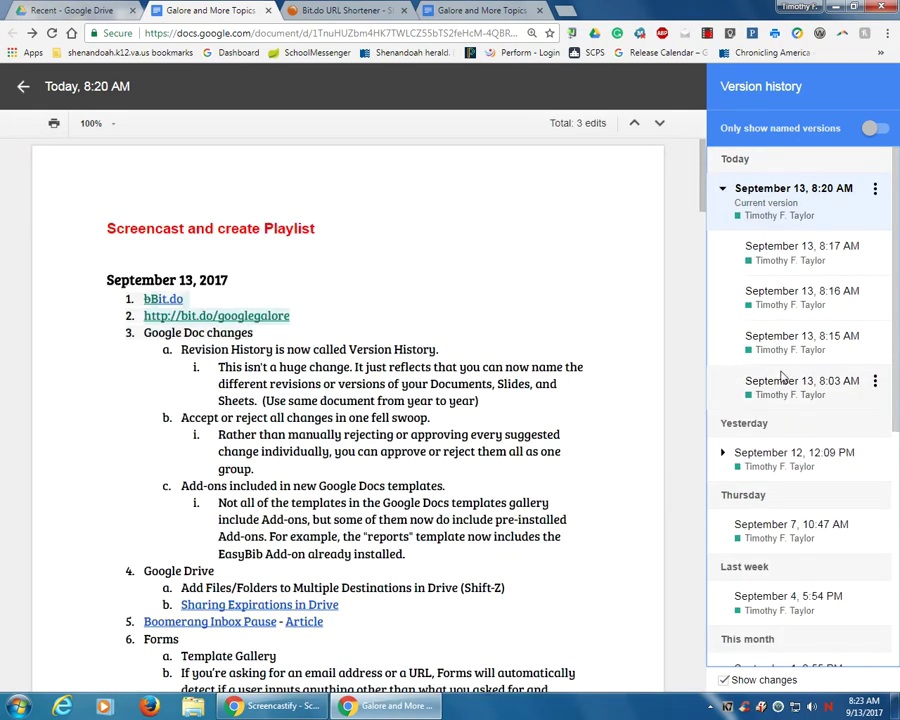
click(722, 190)
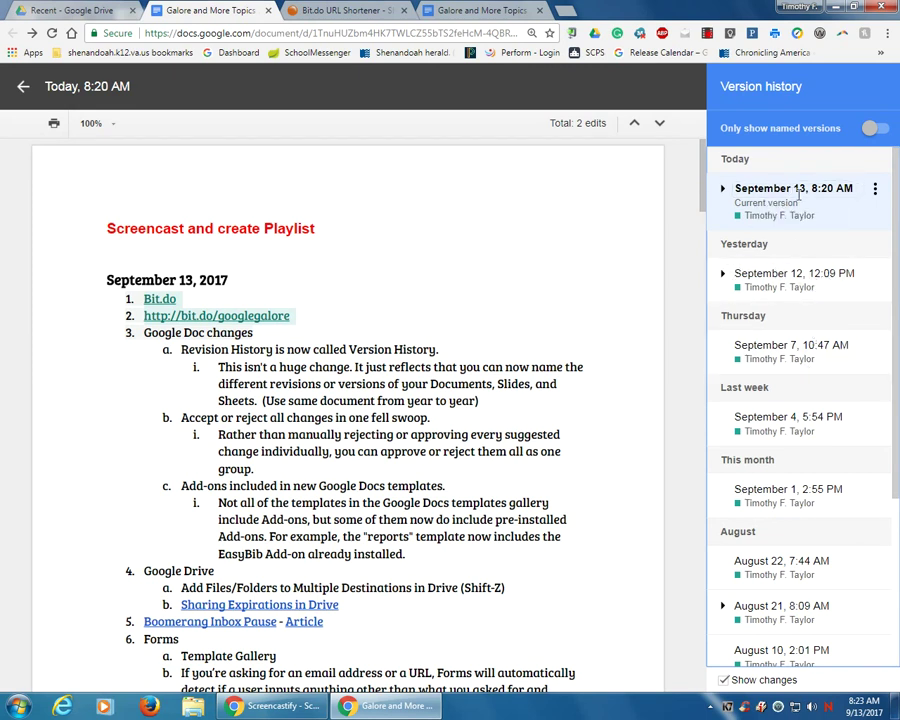
click(24, 88)
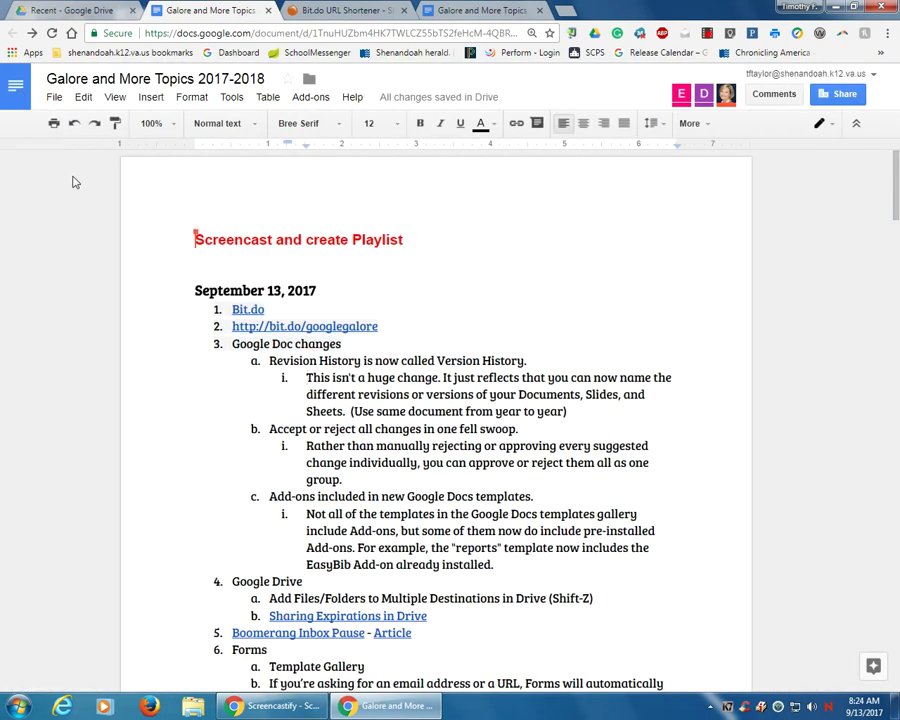
Name the document's current version "Galore Agenda - Sept 13, 2017"
click(54, 97)
mouse_move(176, 291)
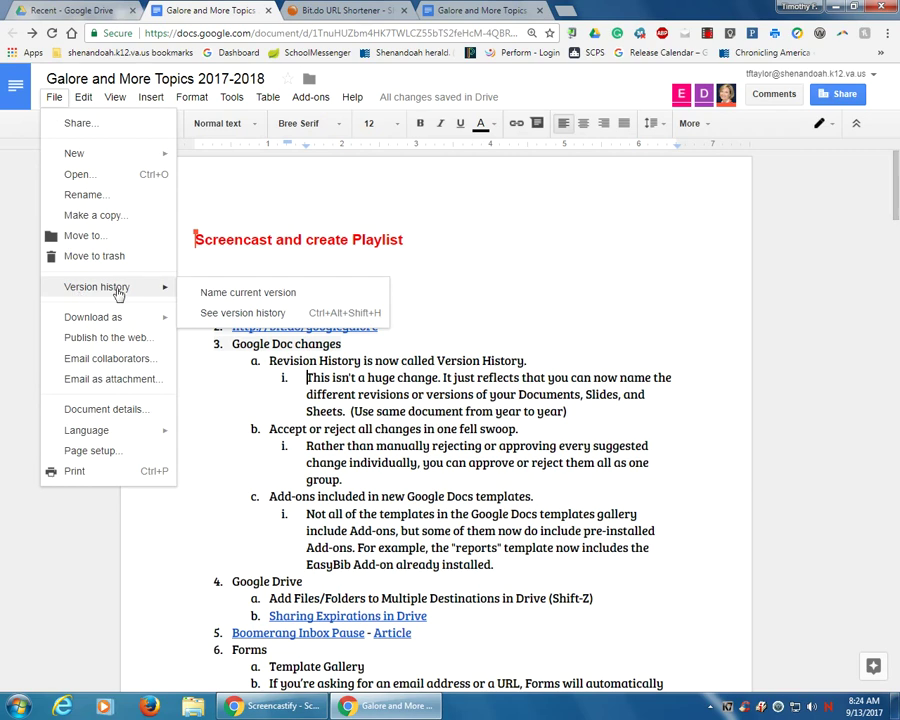
click(249, 298)
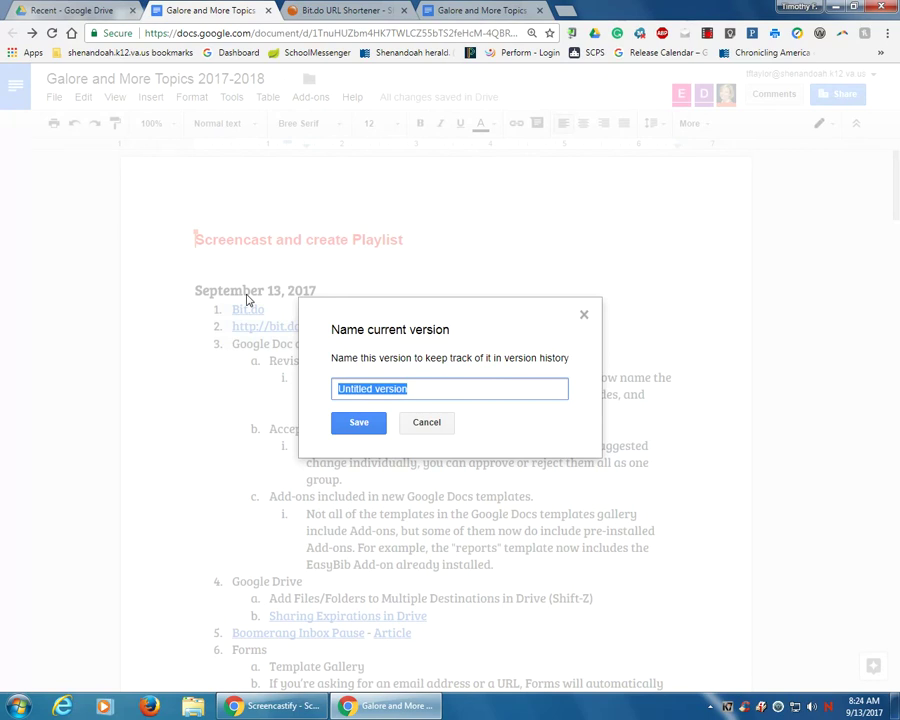
text(Galore)
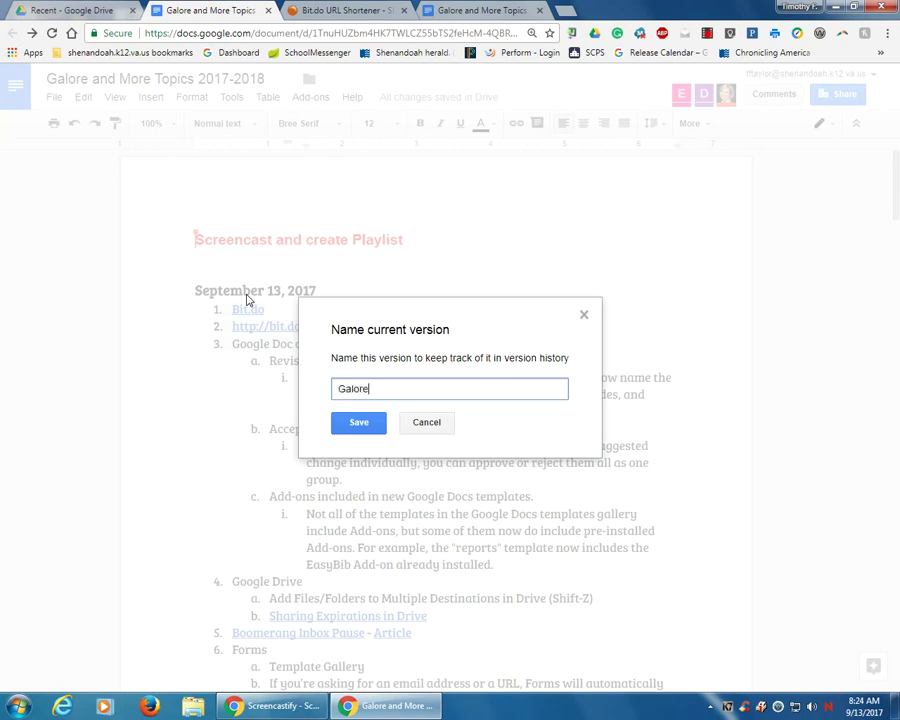
text( Agenda - Sept 13, 2)
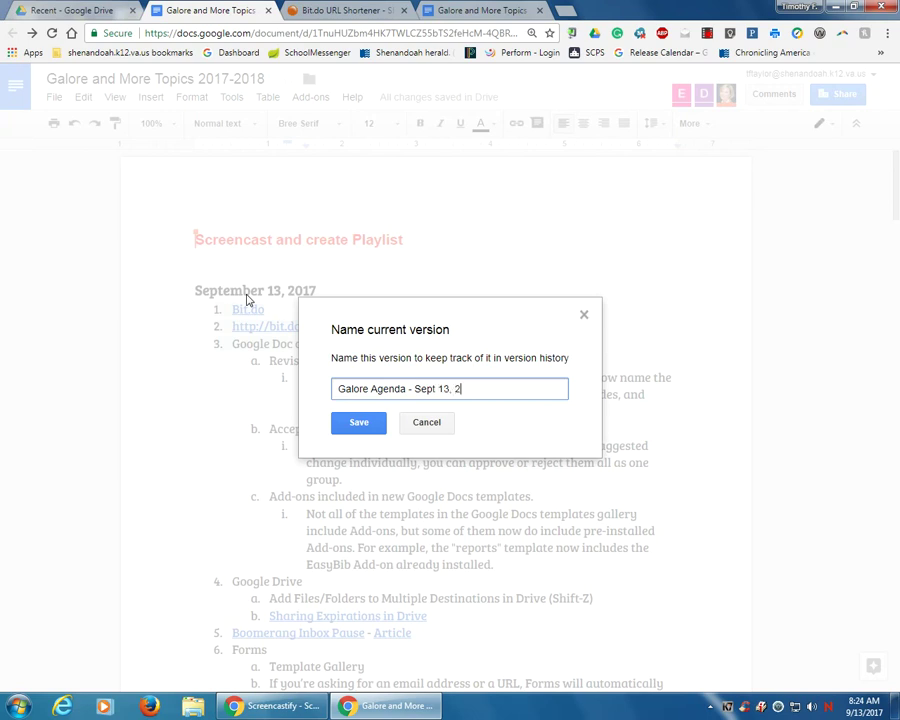
text(017)
click(355, 421)
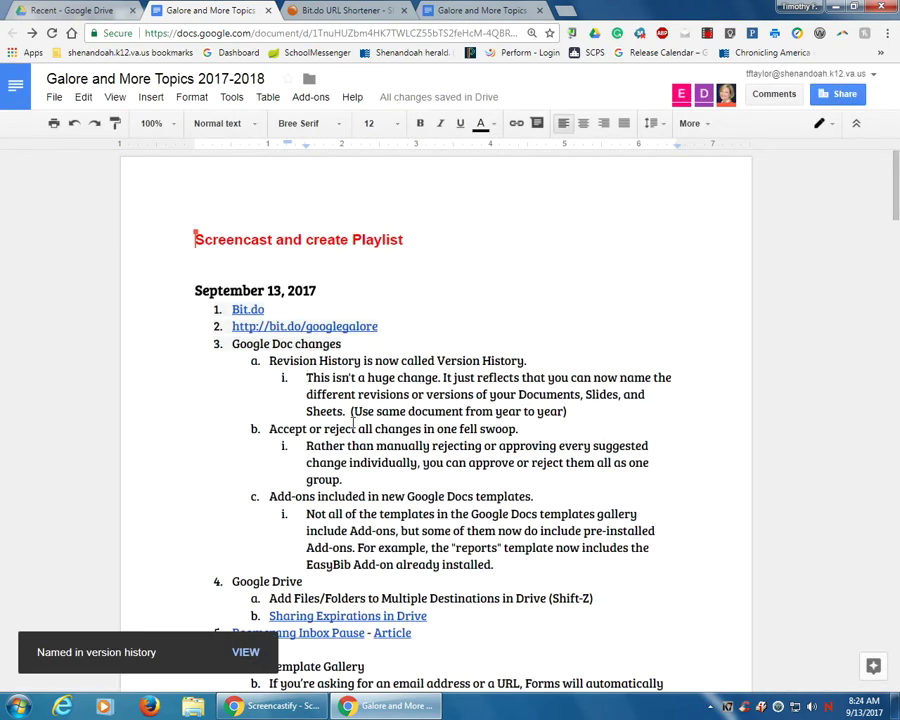
View the newly named version in the document's version history and return to the document
click(51, 99)
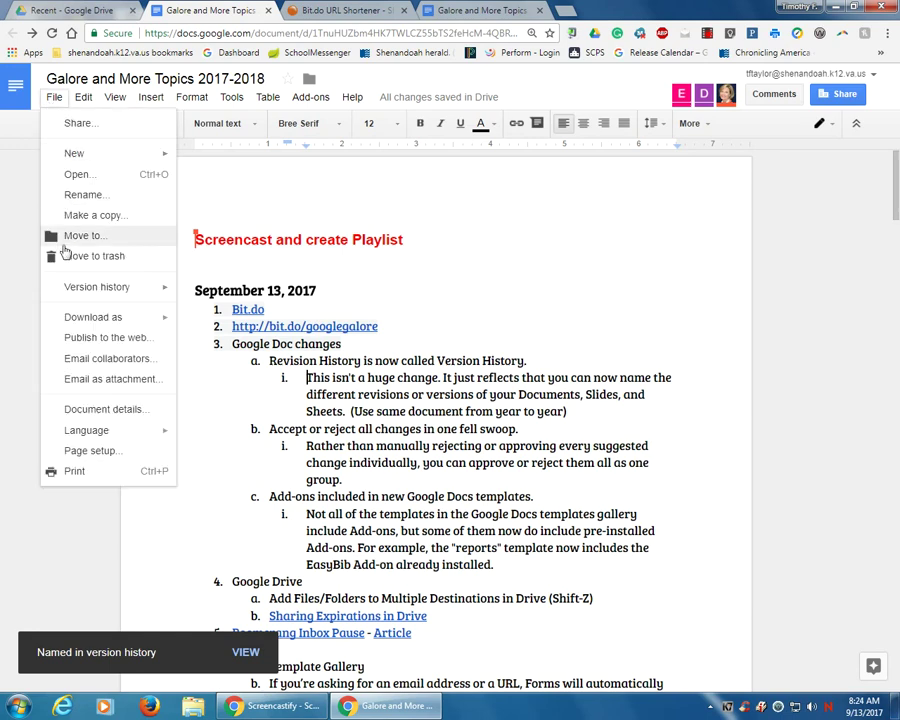
mouse_move(67, 290)
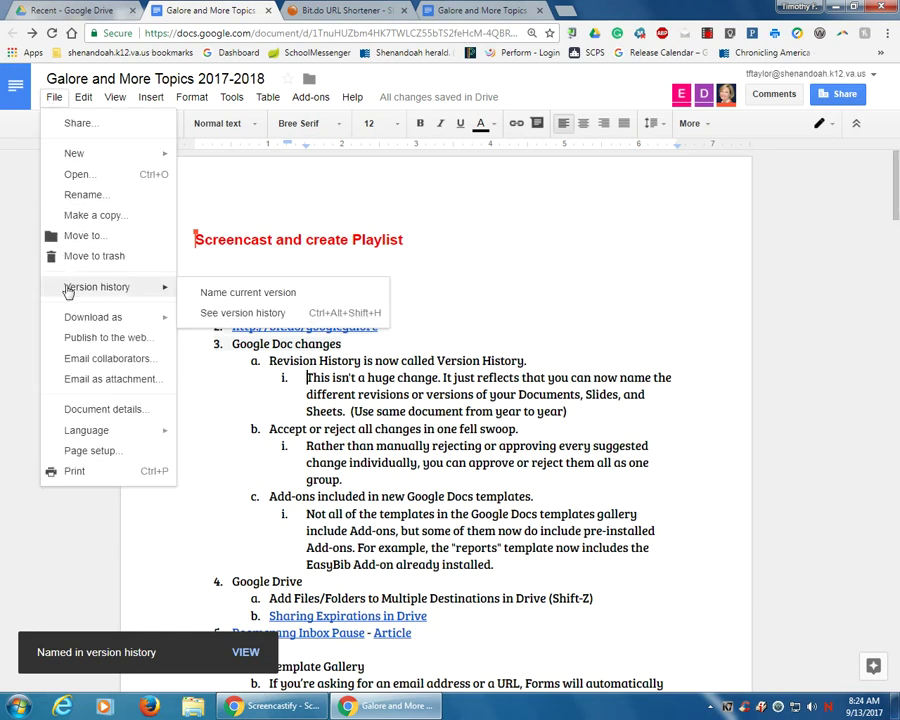
click(263, 314)
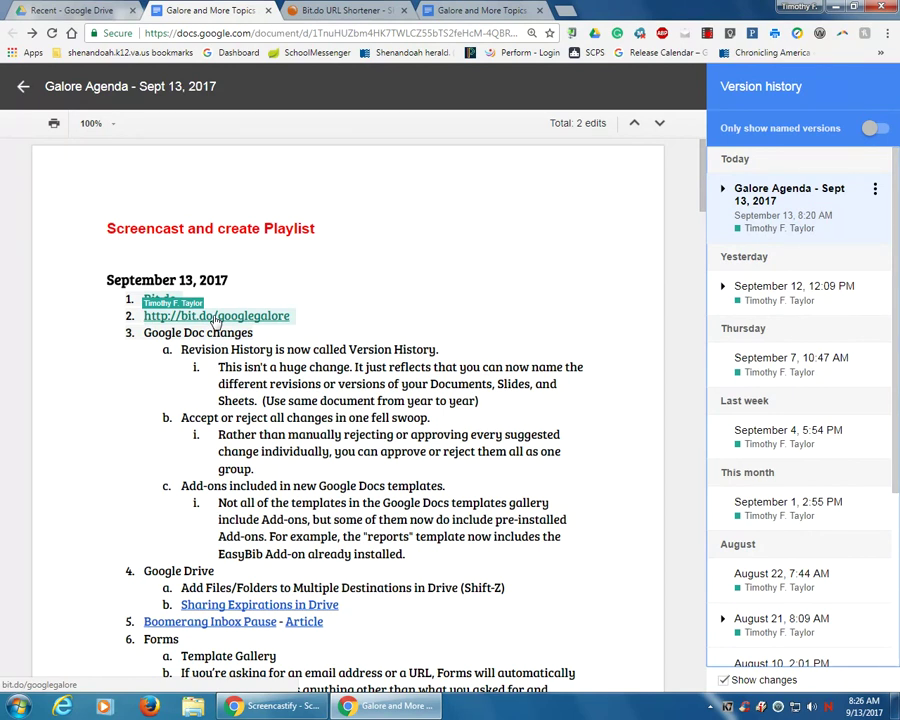
click(23, 86)
Rename the document's current version to "New Galore Agenda - Sept 13, 2017"
click(56, 98)
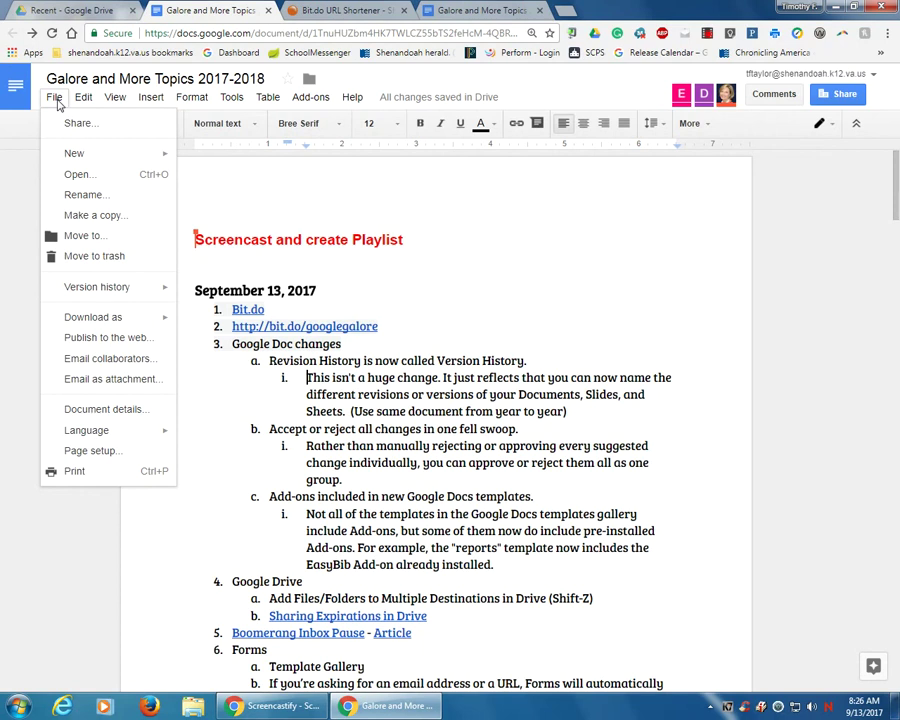
mouse_move(86, 290)
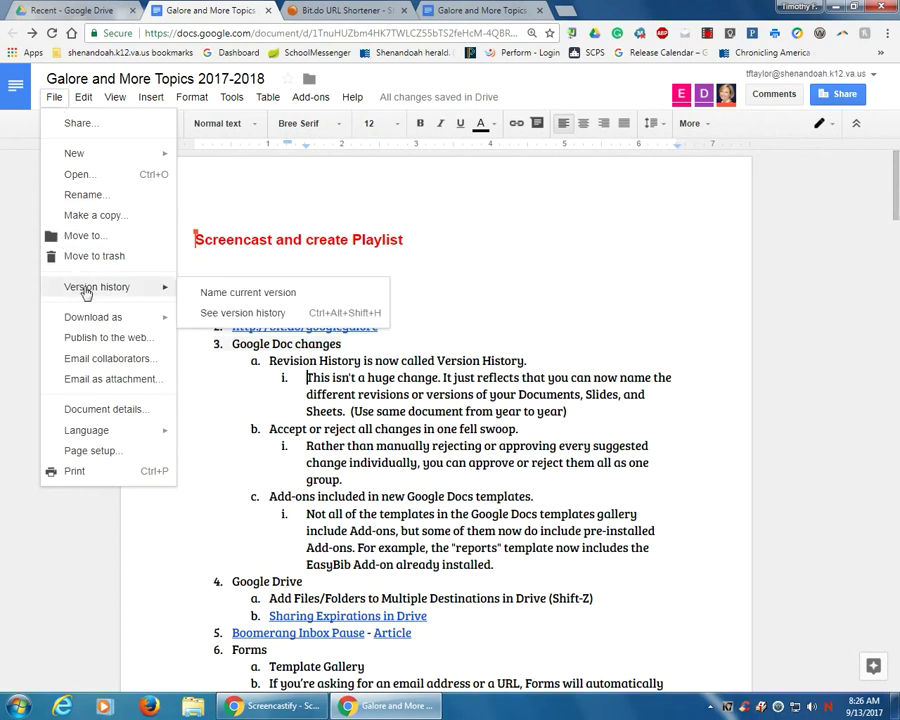
click(246, 293)
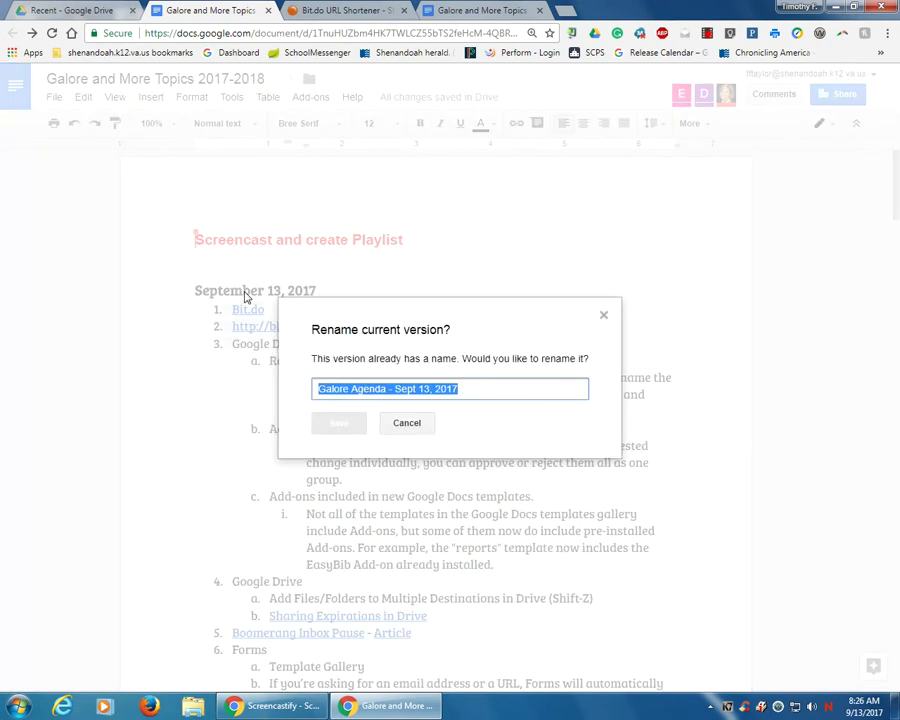
click(320, 392)
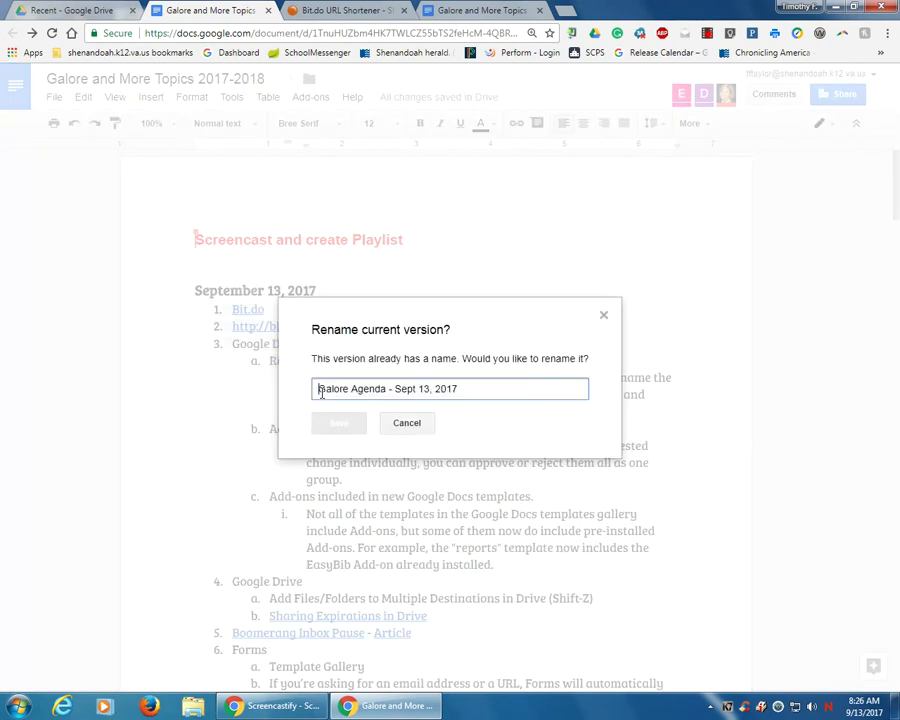
text(New)
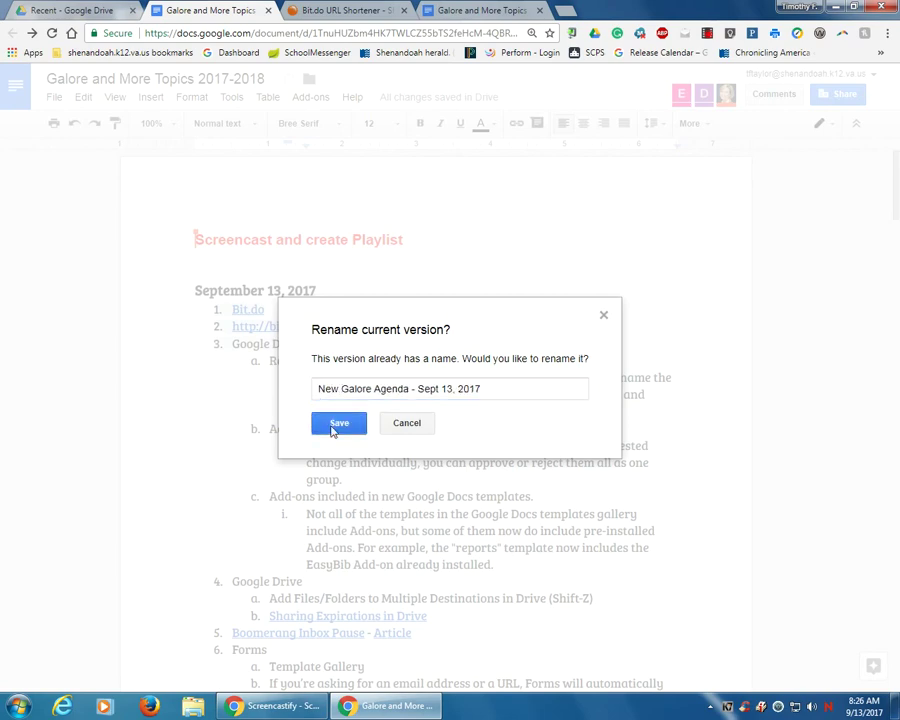
click(338, 423)
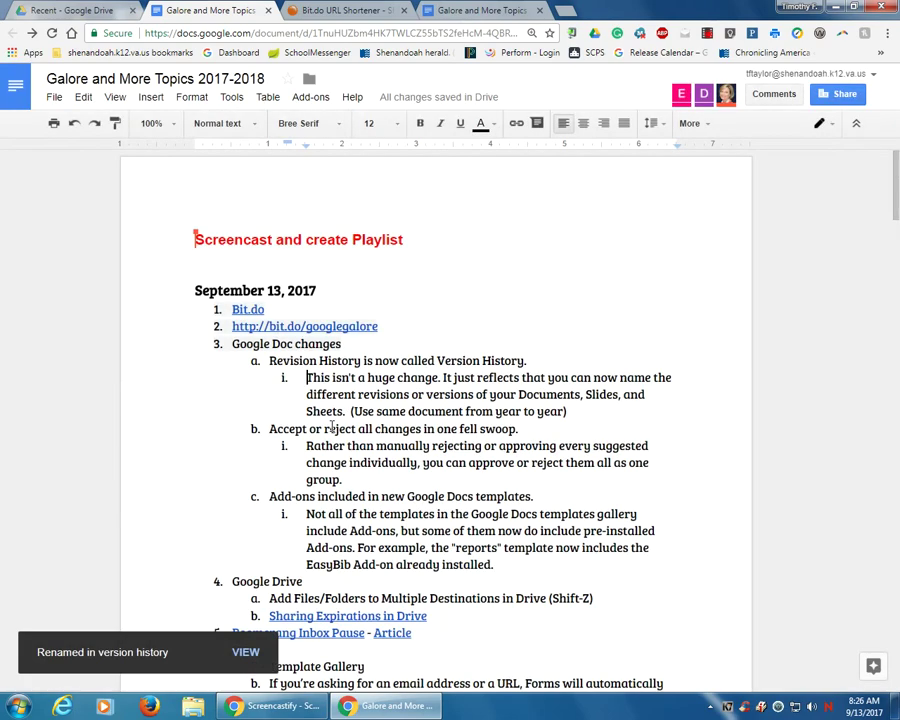
Open the version history to check the renamed current version
click(55, 98)
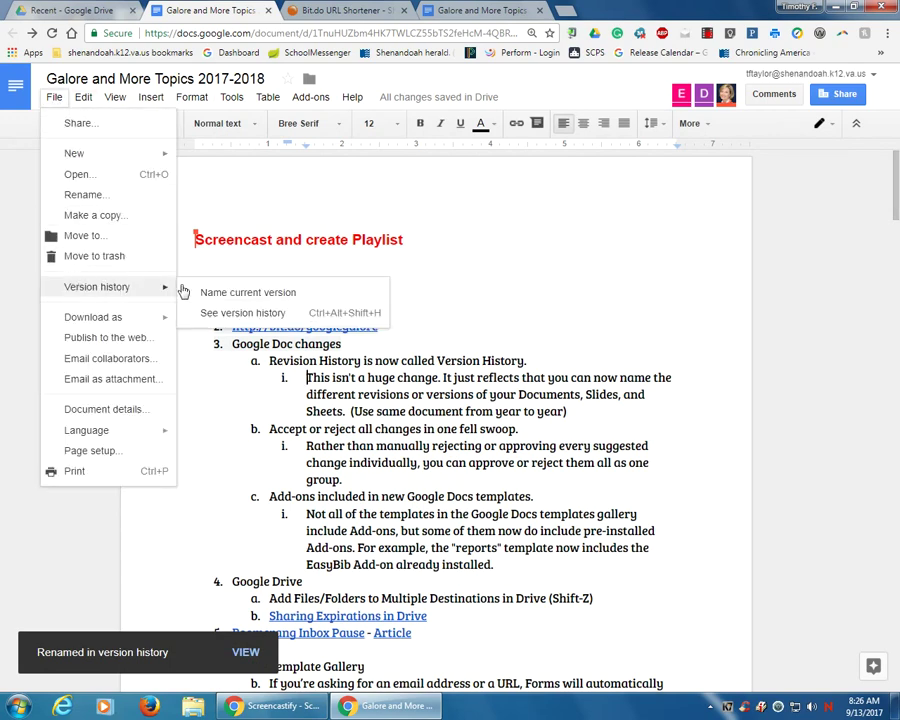
click(237, 256)
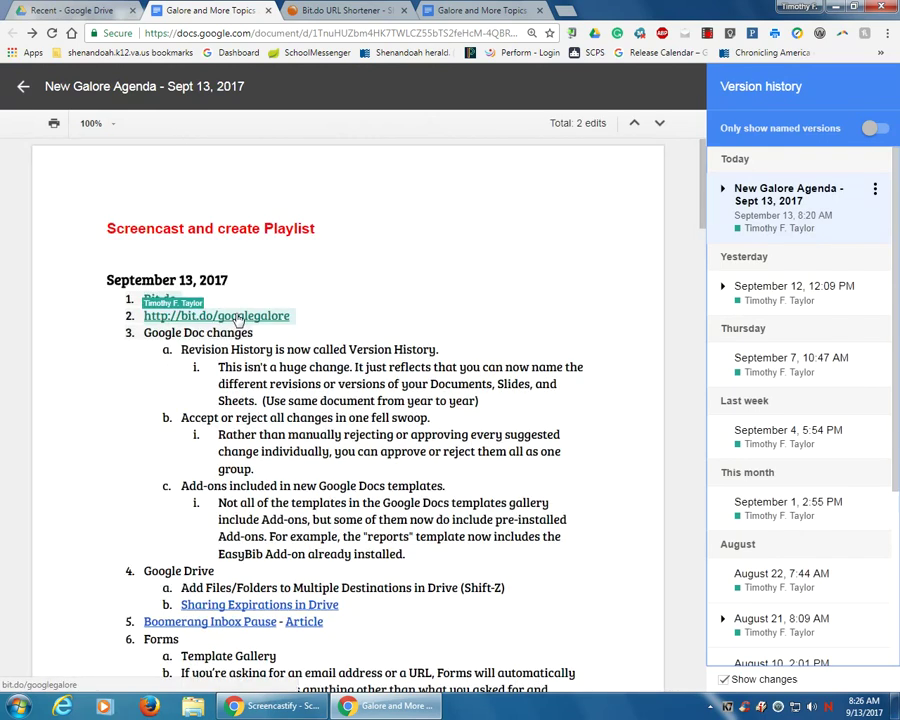
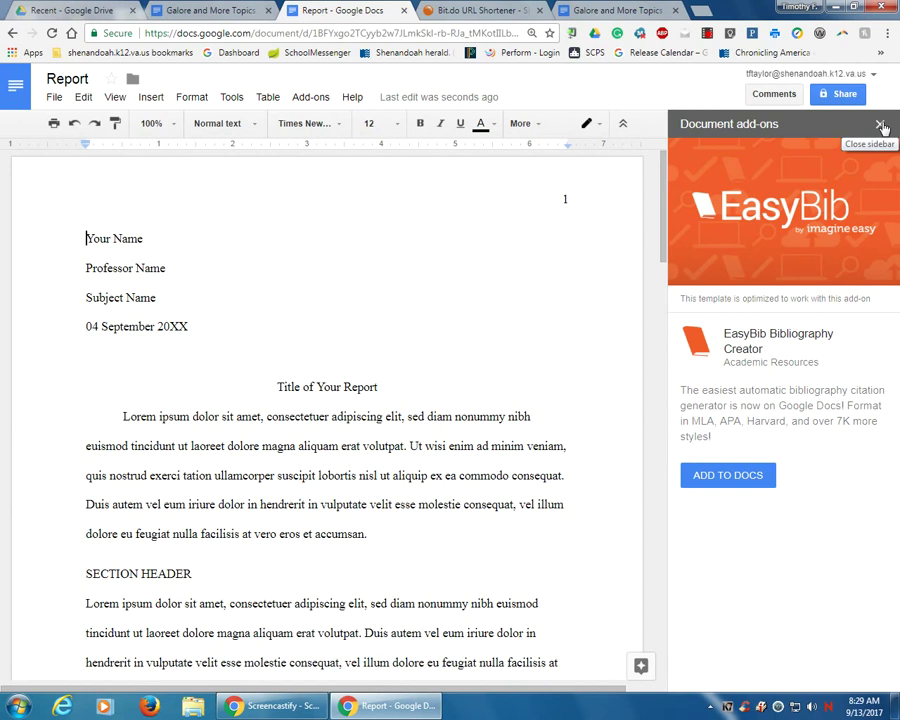
Close the EasyBib add-on sidebar and the Report document, and return to the agenda's item on adding files to multiple Drive destinations
click(881, 125)
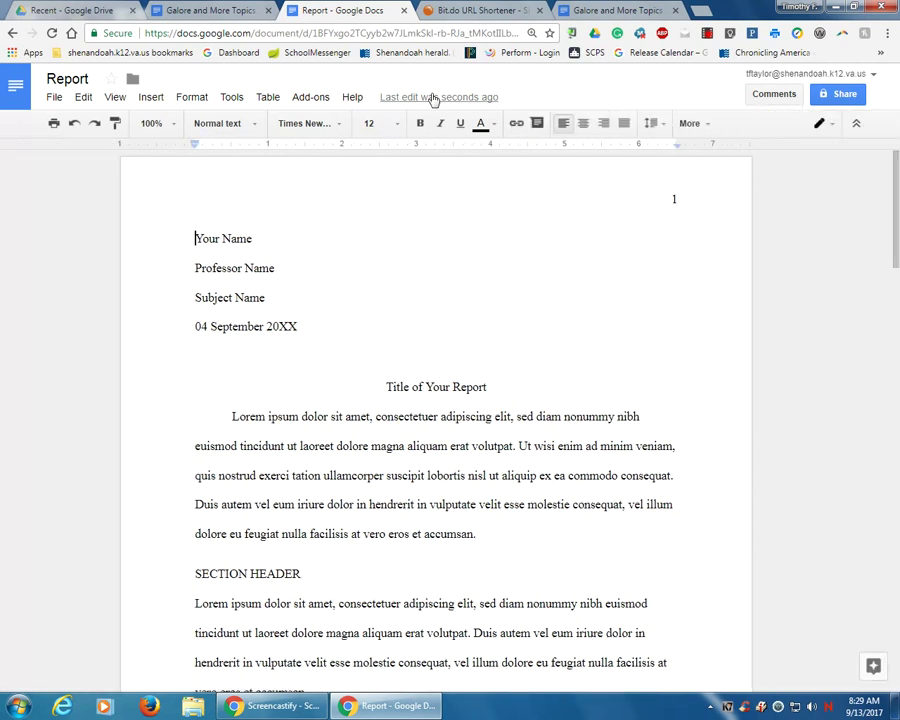
click(404, 10)
click(573, 579)
click(474, 614)
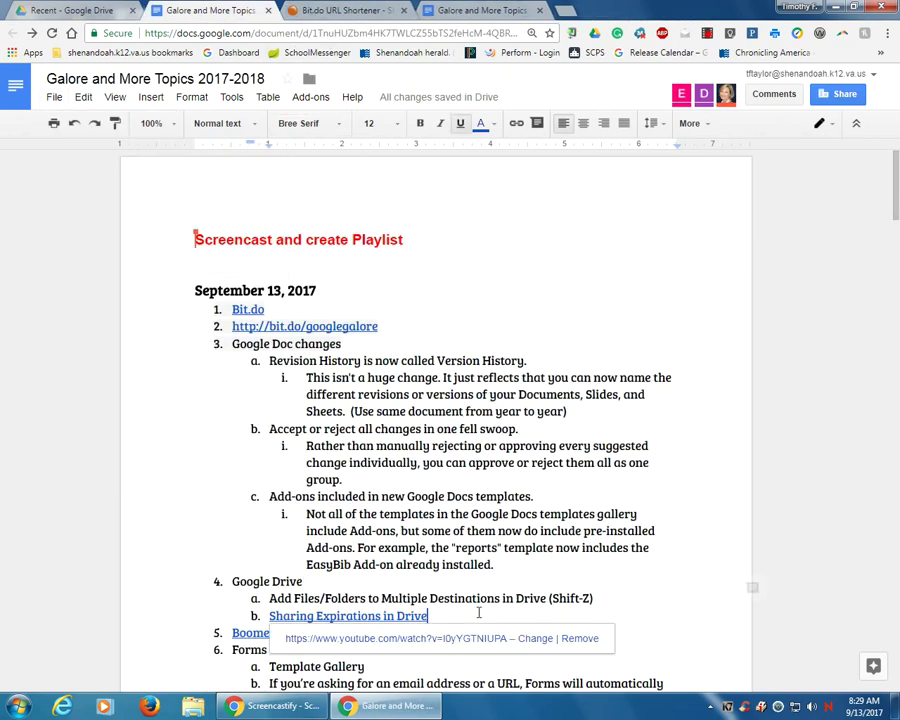
click(604, 596)
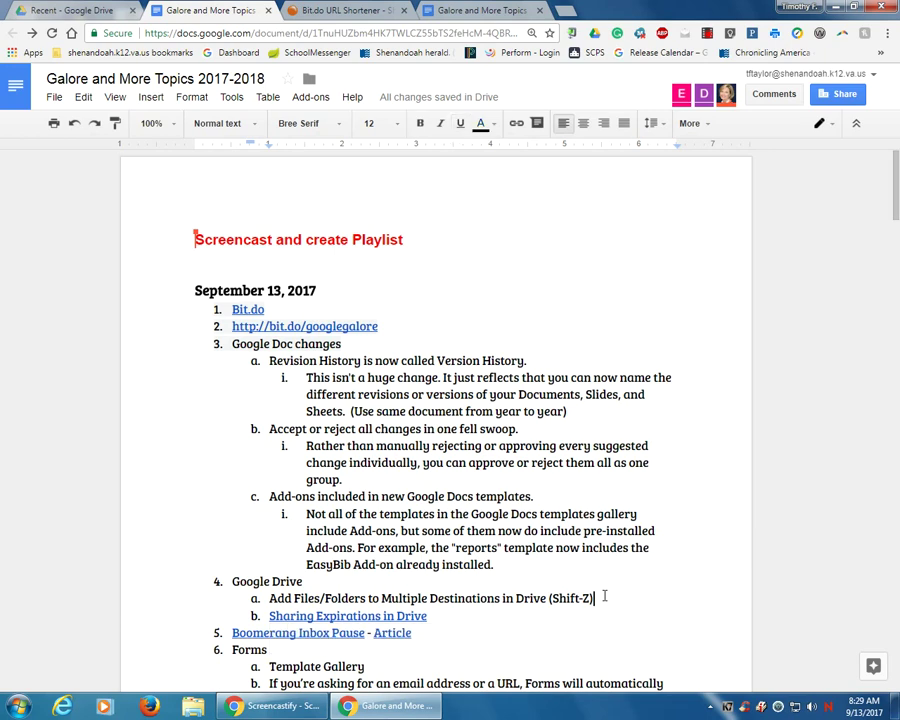
Switch to Google Drive and open the Discovery Education folder in My Drive
click(65, 11)
click(68, 173)
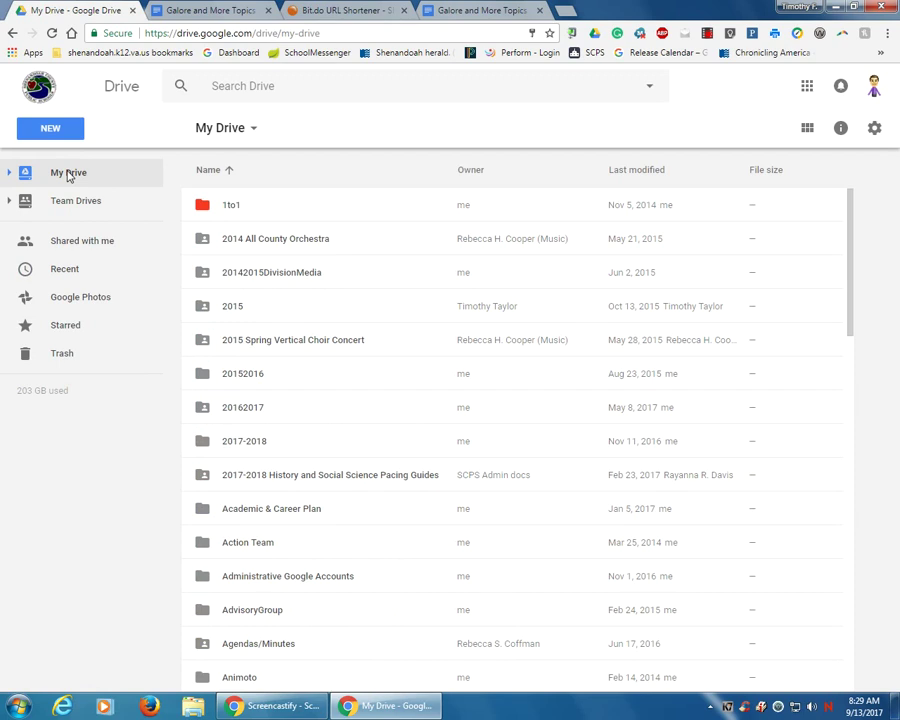
scroll(321, 340, down, 2)
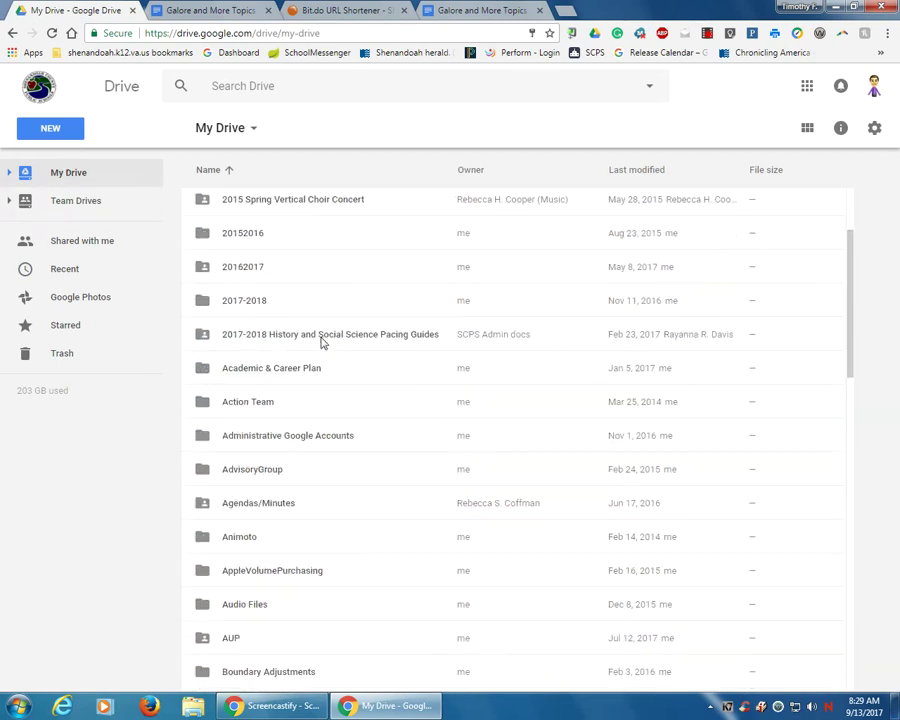
scroll(321, 343, down, 1)
scroll(321, 343, down, 2)
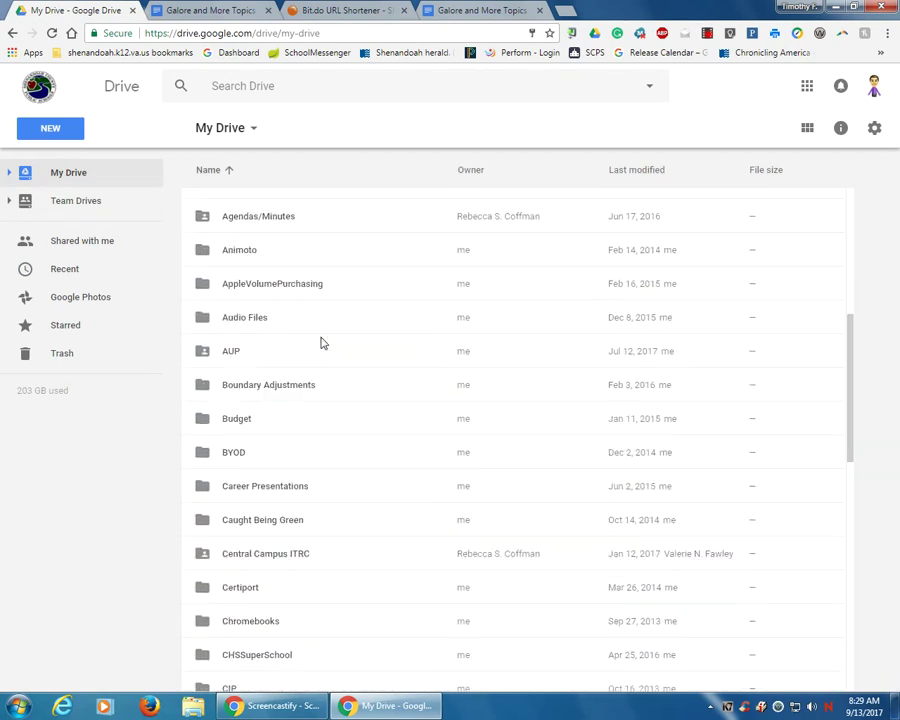
scroll(321, 343, down, 1)
scroll(321, 343, down, 1)
scroll(321, 343, down, 1)
scroll(321, 343, down, 1)
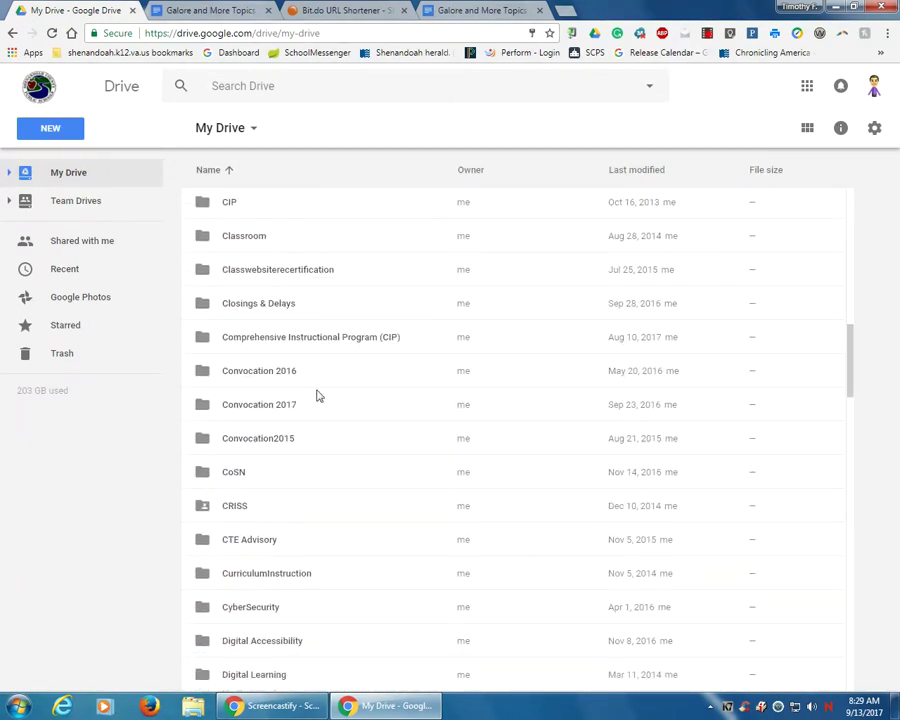
scroll(317, 437, down, 1)
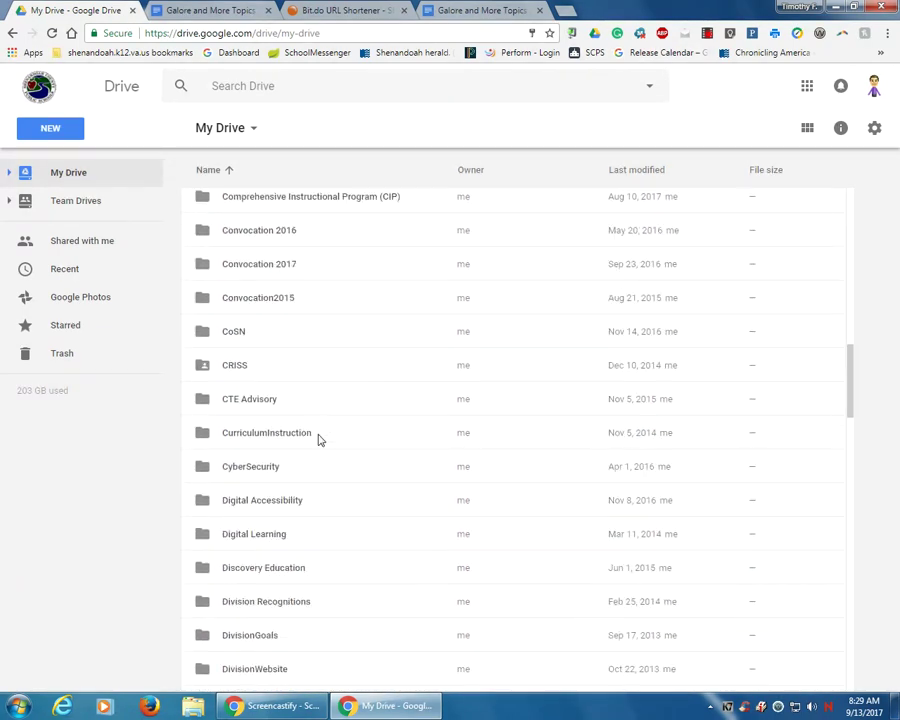
scroll(312, 460, down, 1)
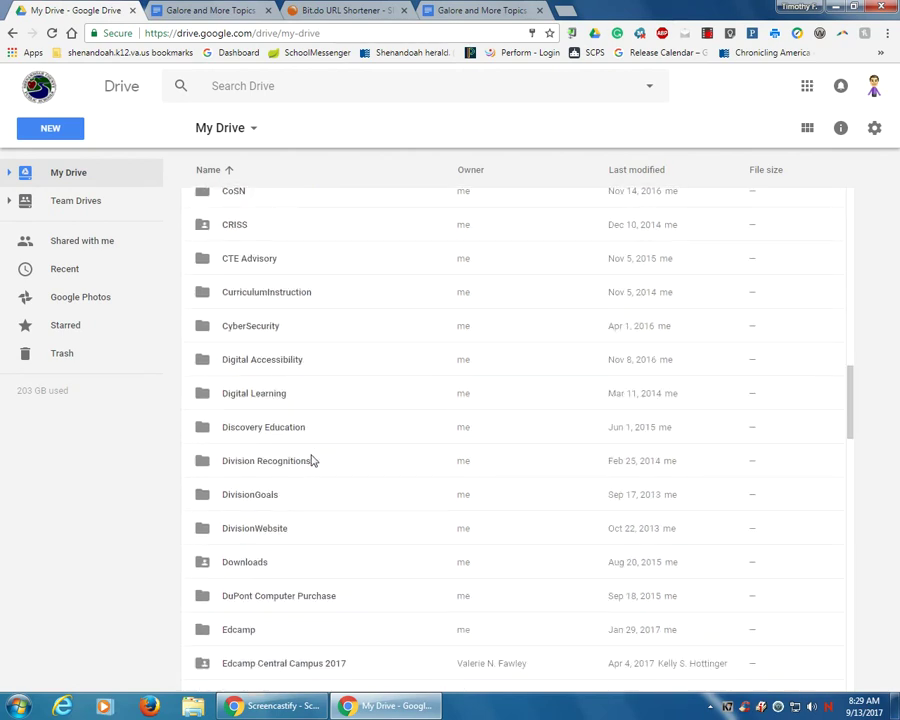
click(262, 427)
double_click(262, 427)
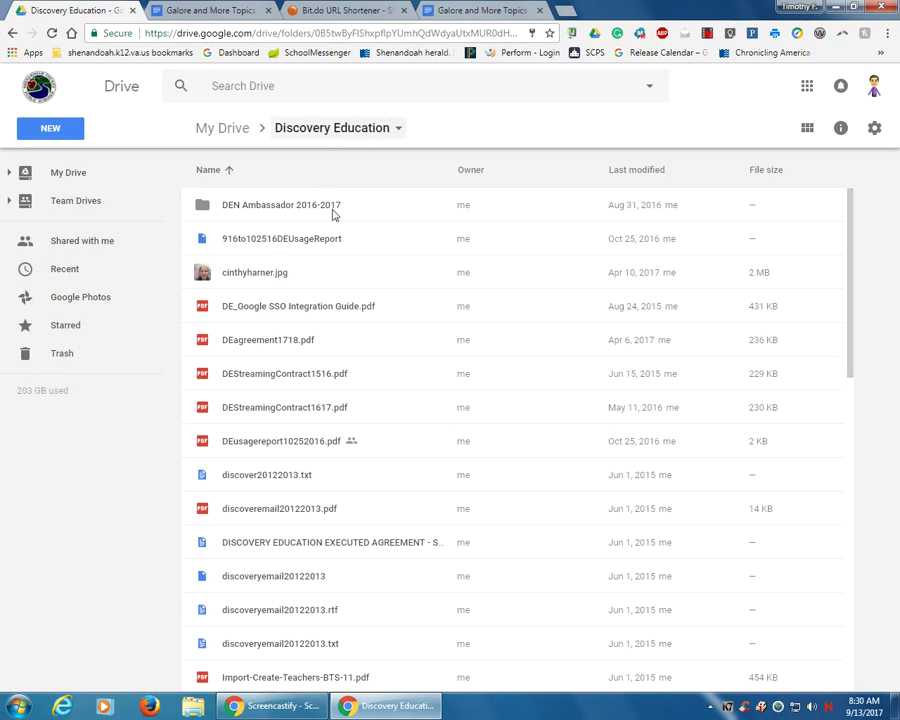
Add the 916to102516DEUsageReport file to the 2017-2018 folder in My Drive as an additional location
click(308, 241)
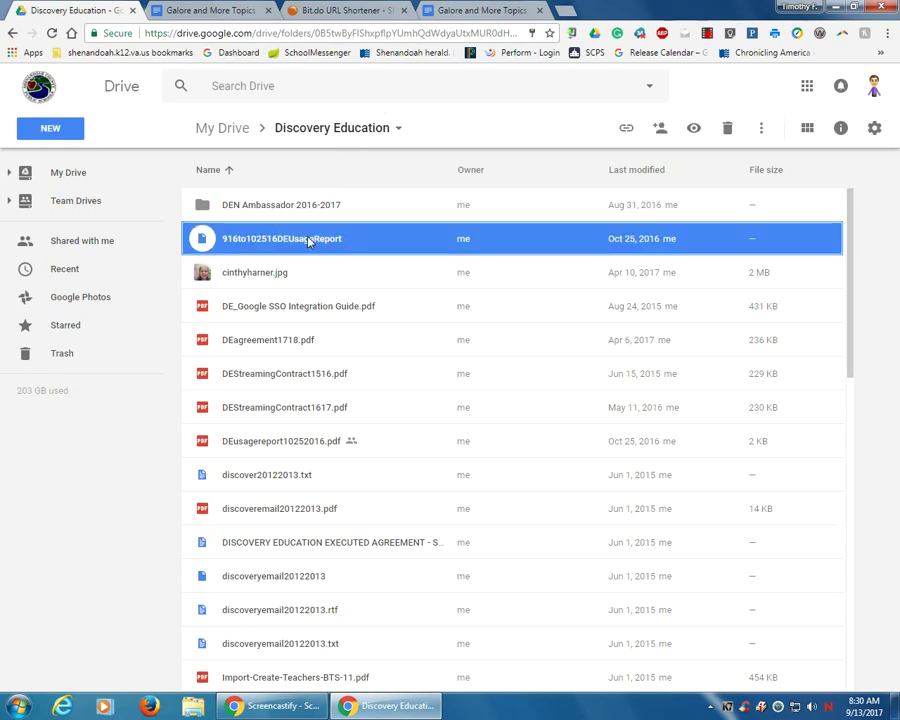
mouse_move(308, 240)
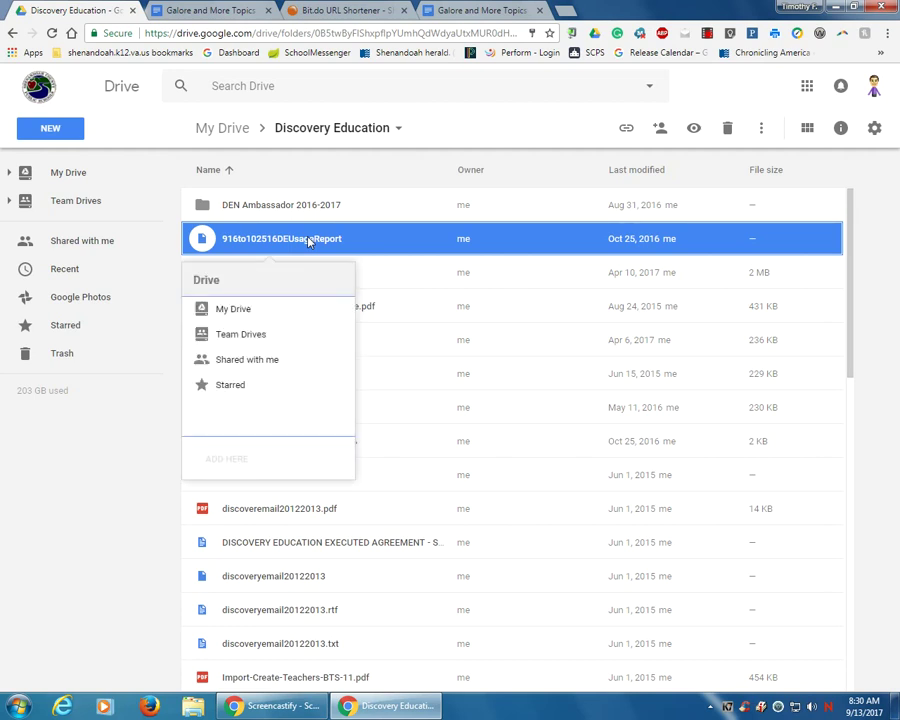
click(234, 310)
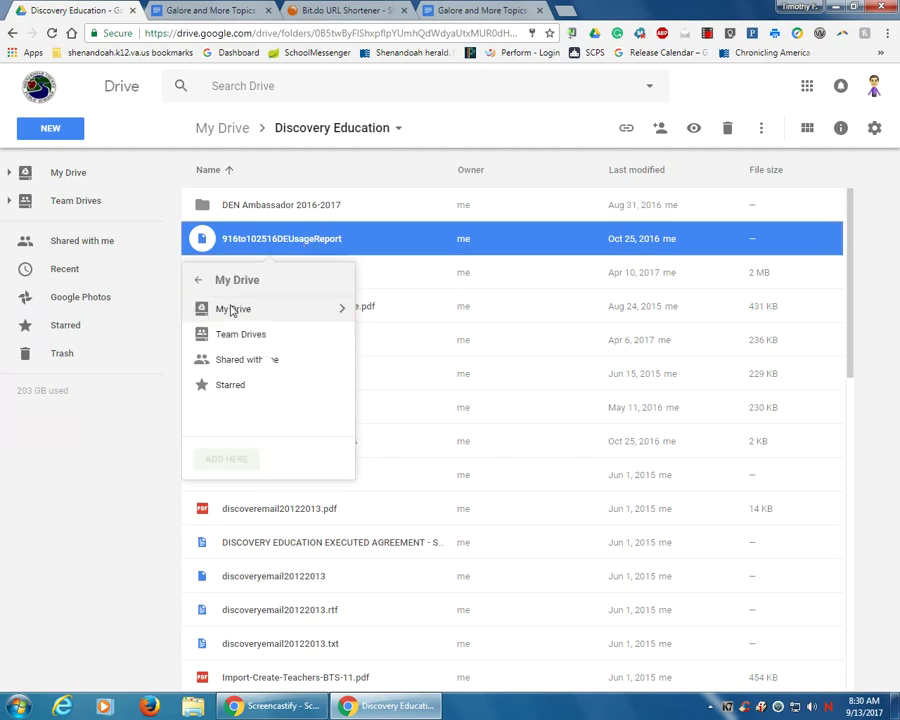
drag(351, 305, 351, 322)
scroll(352, 321, down, 2)
double_click(275, 360)
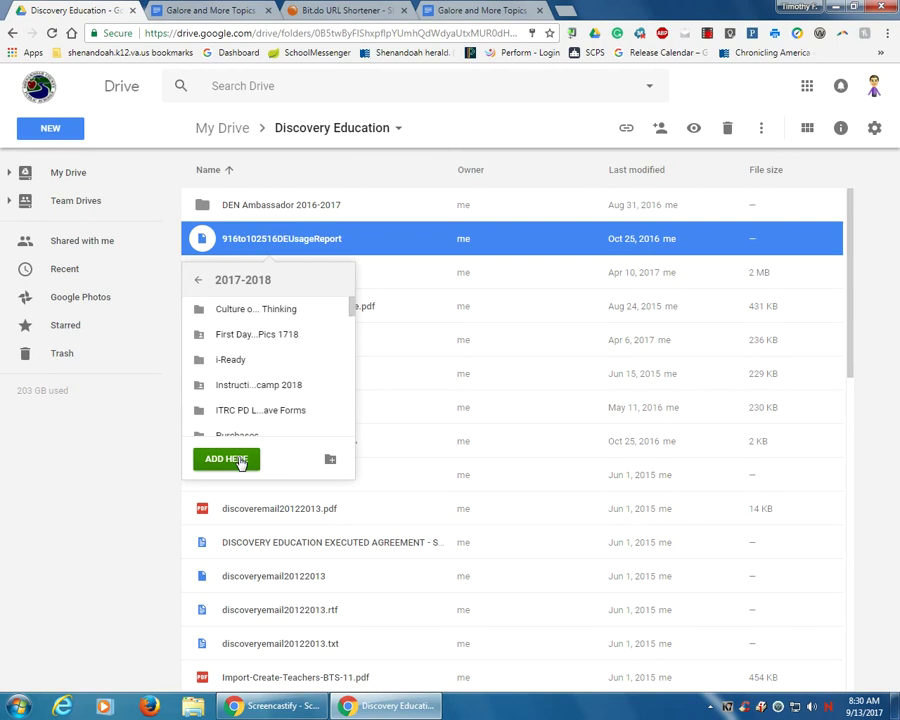
click(239, 461)
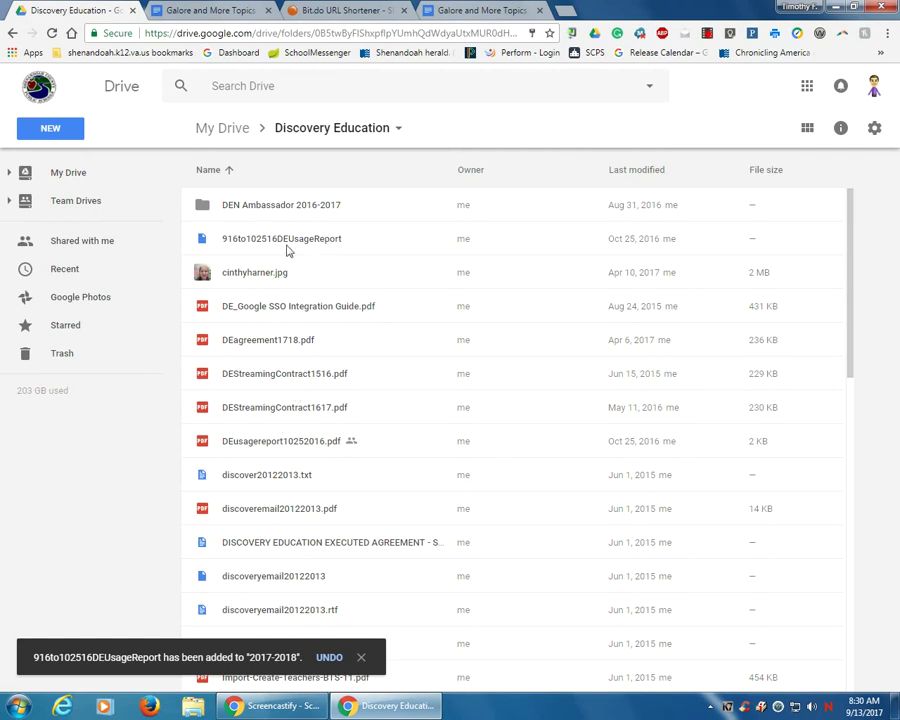
Open the 2017-2018 folder in My Drive and look for the added 916to102516DEUsageReport file
click(233, 134)
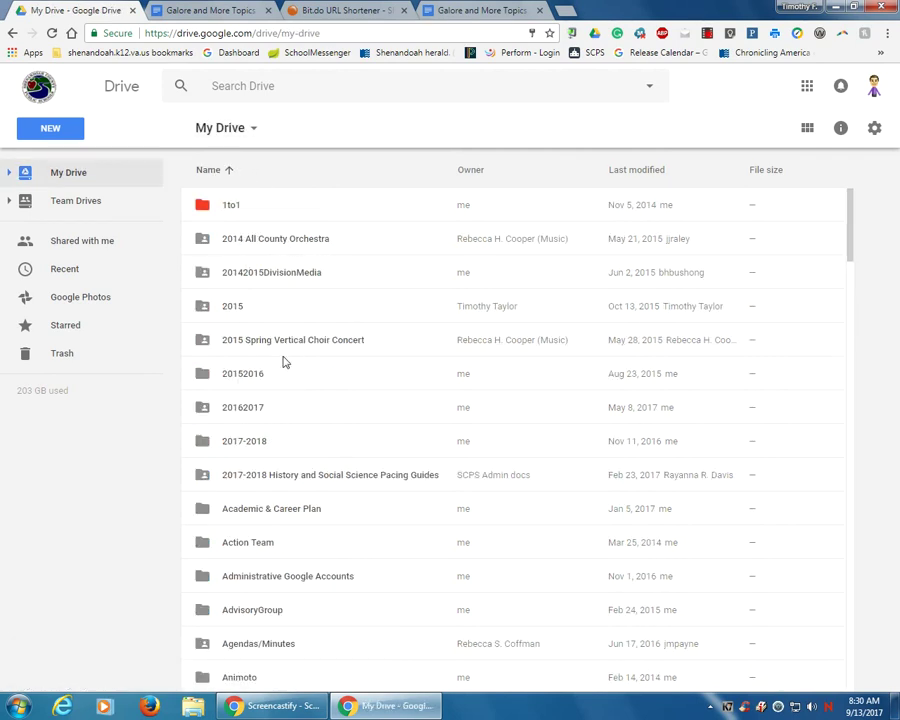
click(253, 443)
double_click(255, 445)
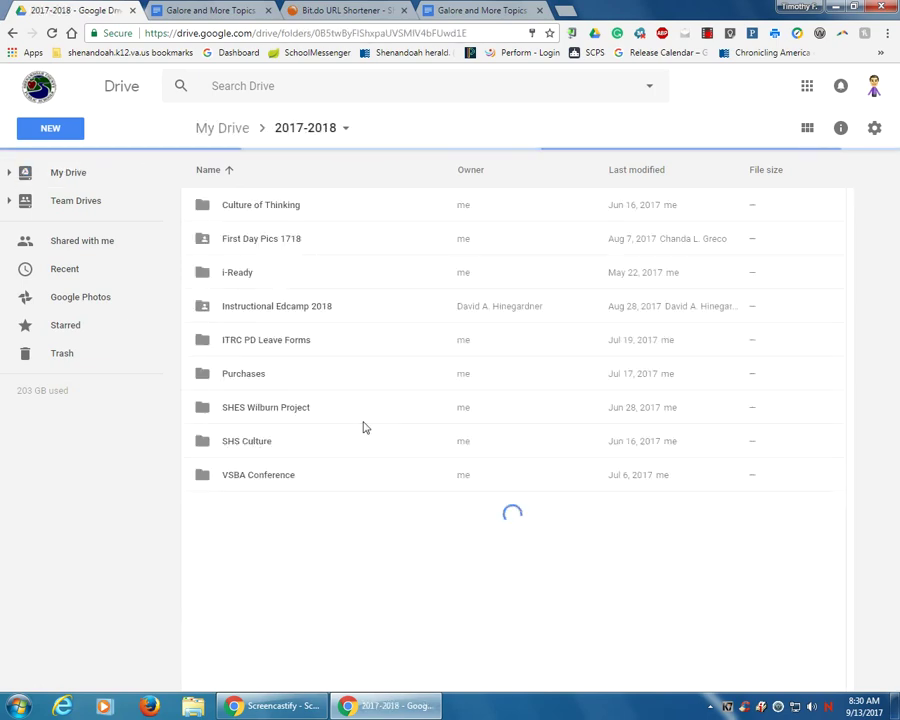
scroll(364, 428, down, 3)
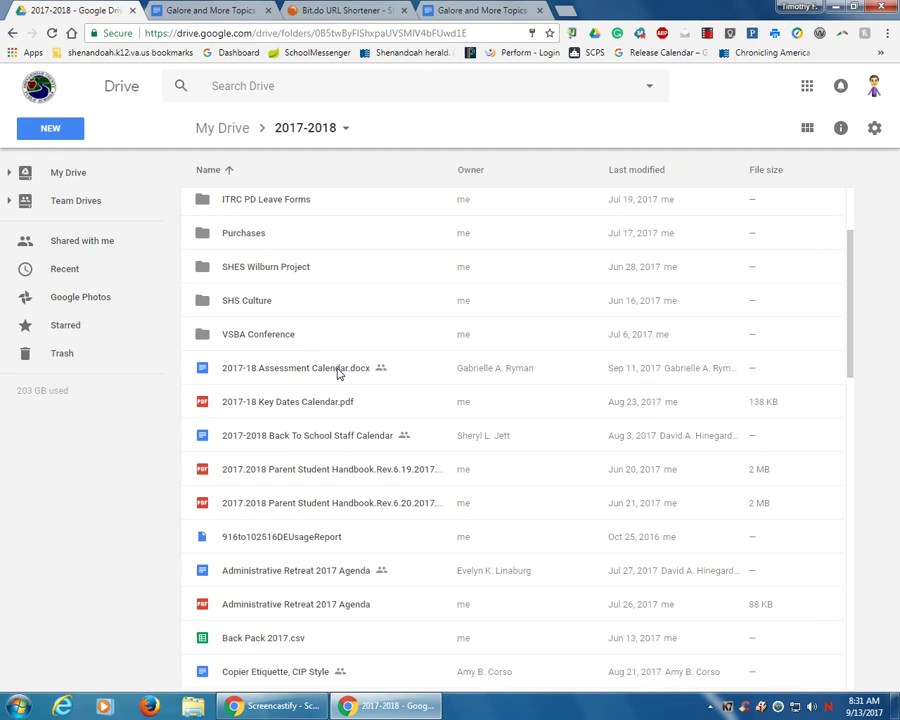
Bring up the add-to-another-location picker for the SHS Culture folder, view the My Drive destinations, and dismiss it without adding
click(267, 305)
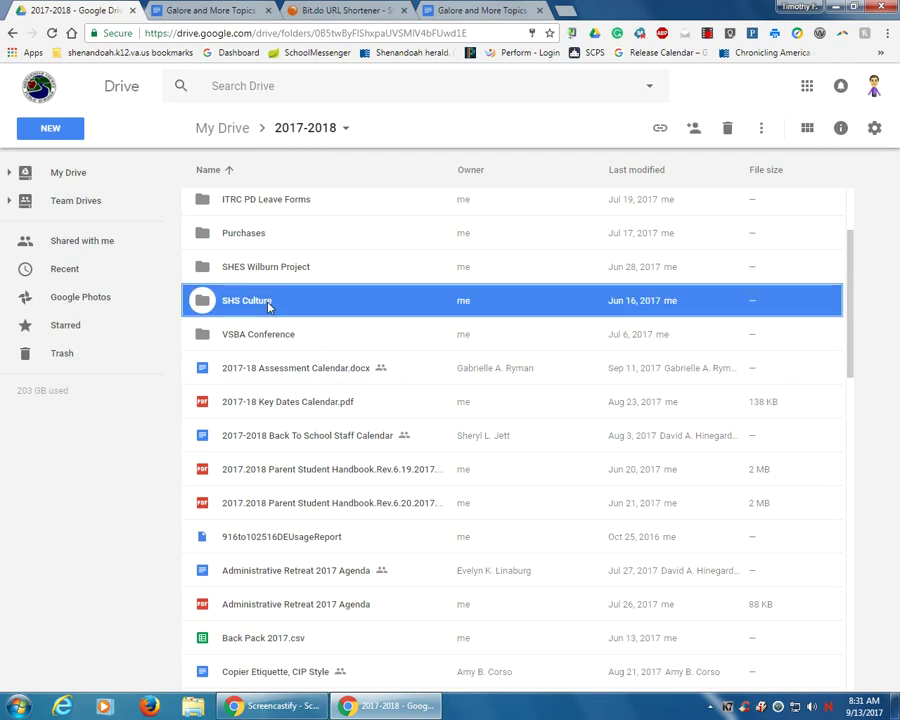
key(shift+z)
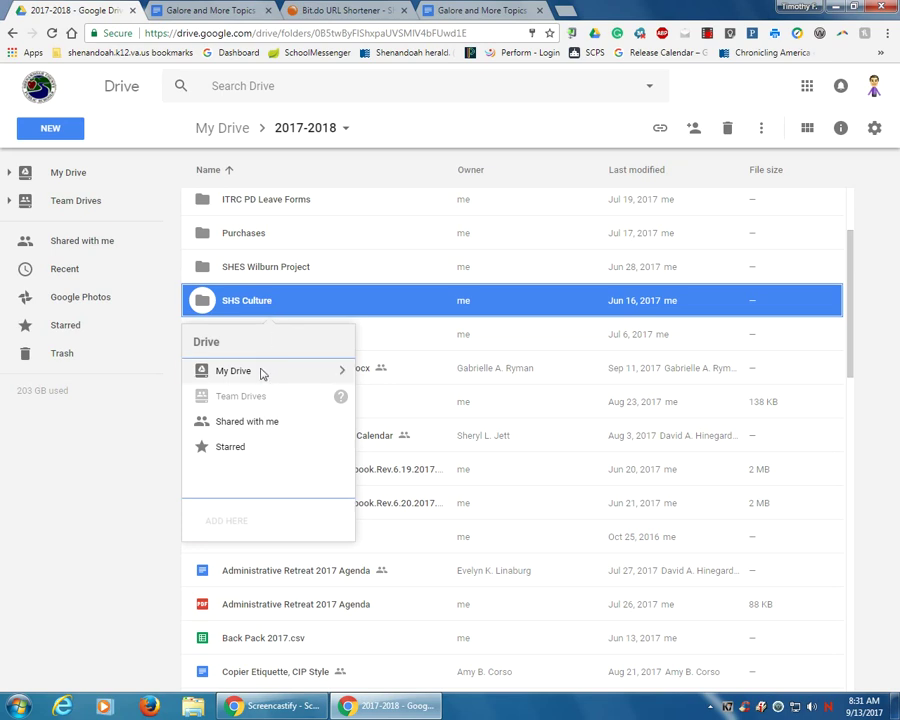
click(316, 371)
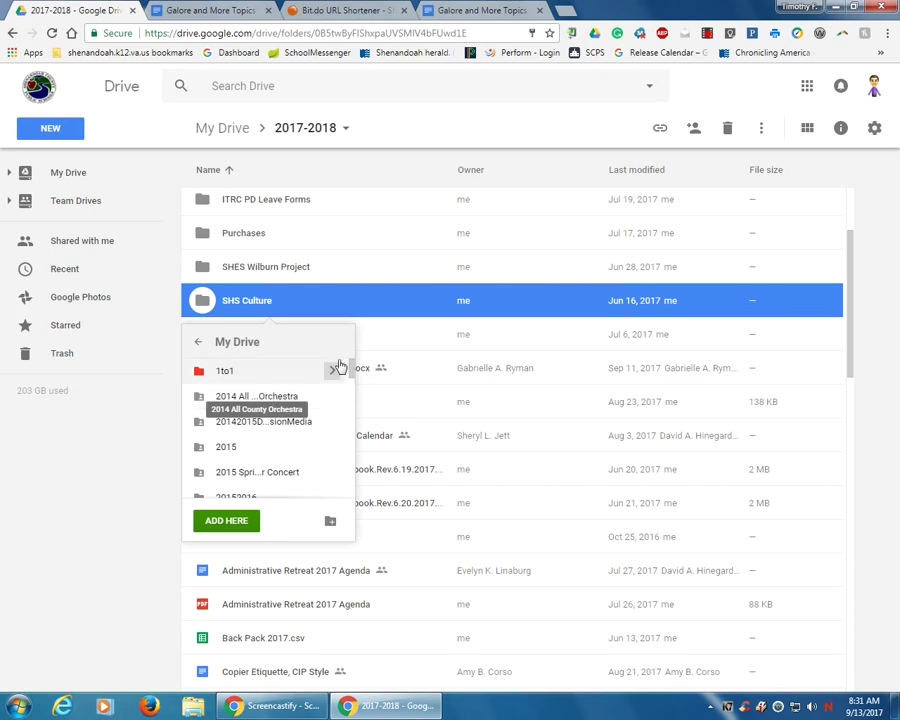
click(100, 478)
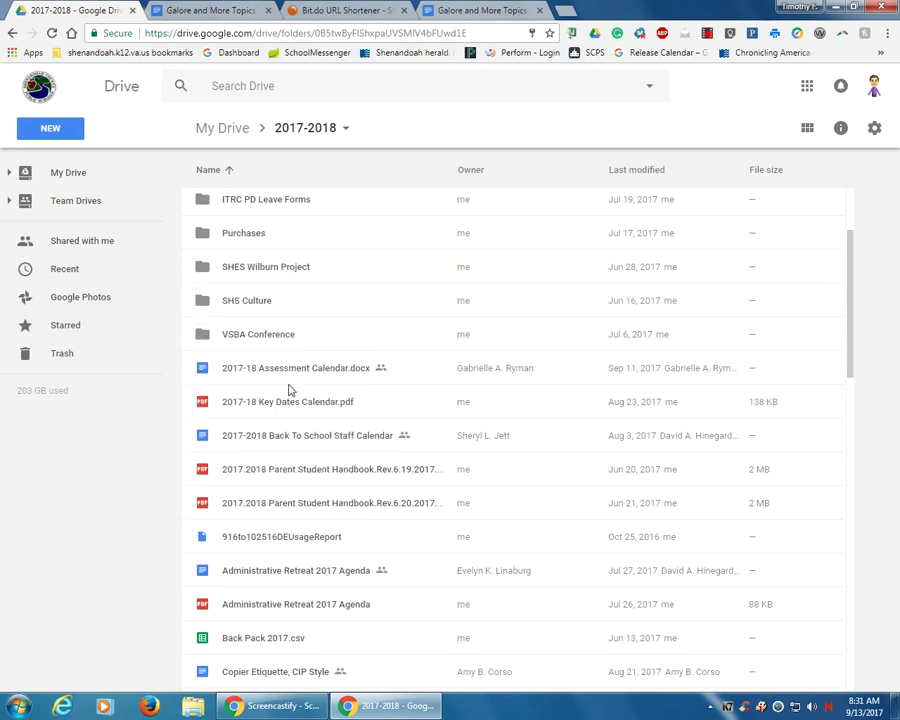
Check the activity and the details, including folder locations, of the 916to102516DEUsageReport file, and close its information pane
click(300, 537)
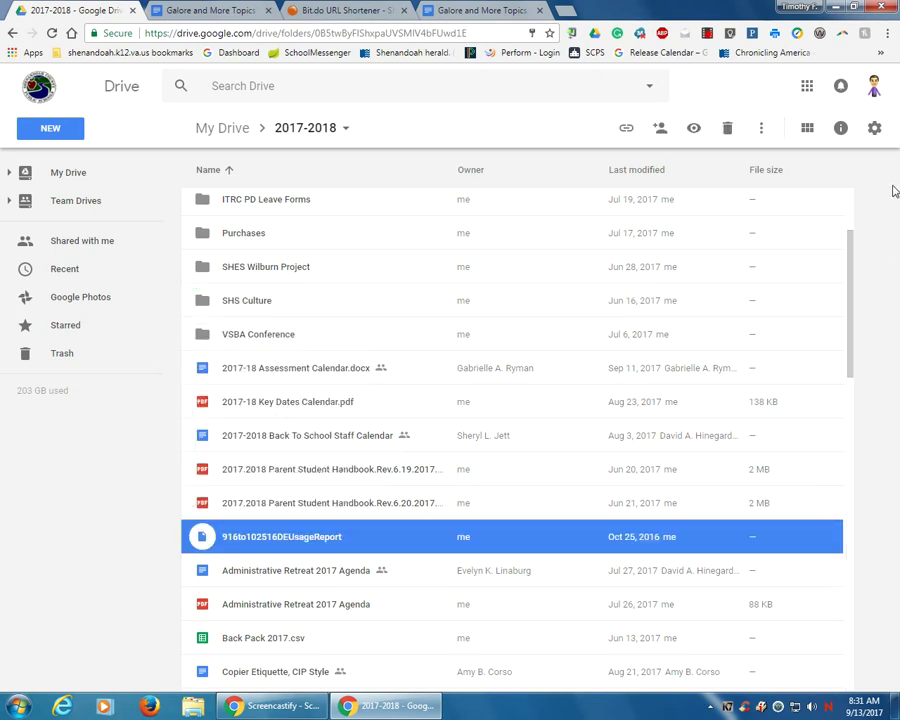
click(842, 129)
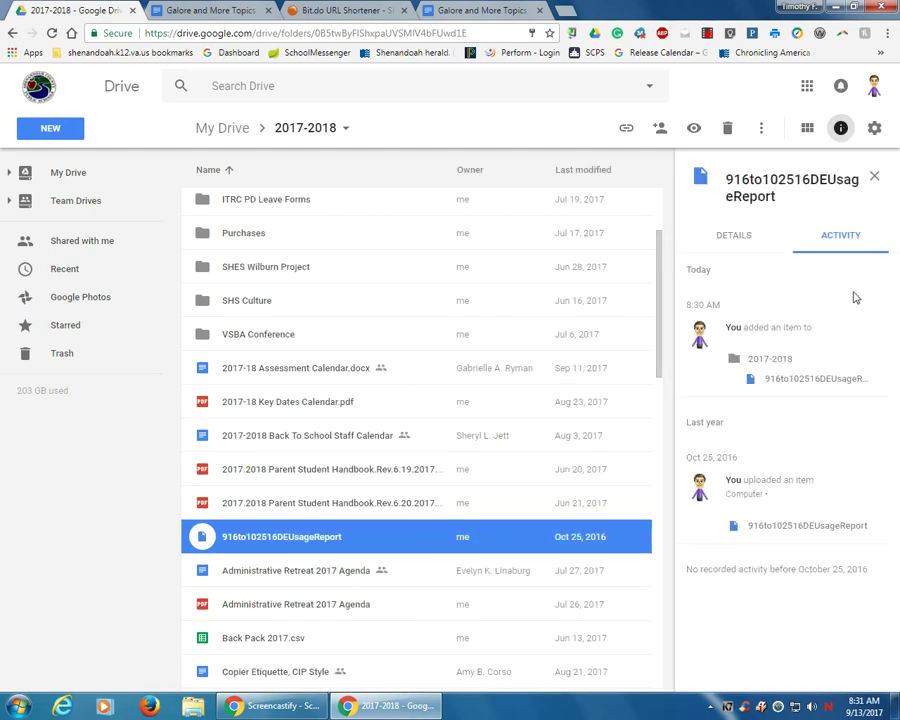
click(734, 236)
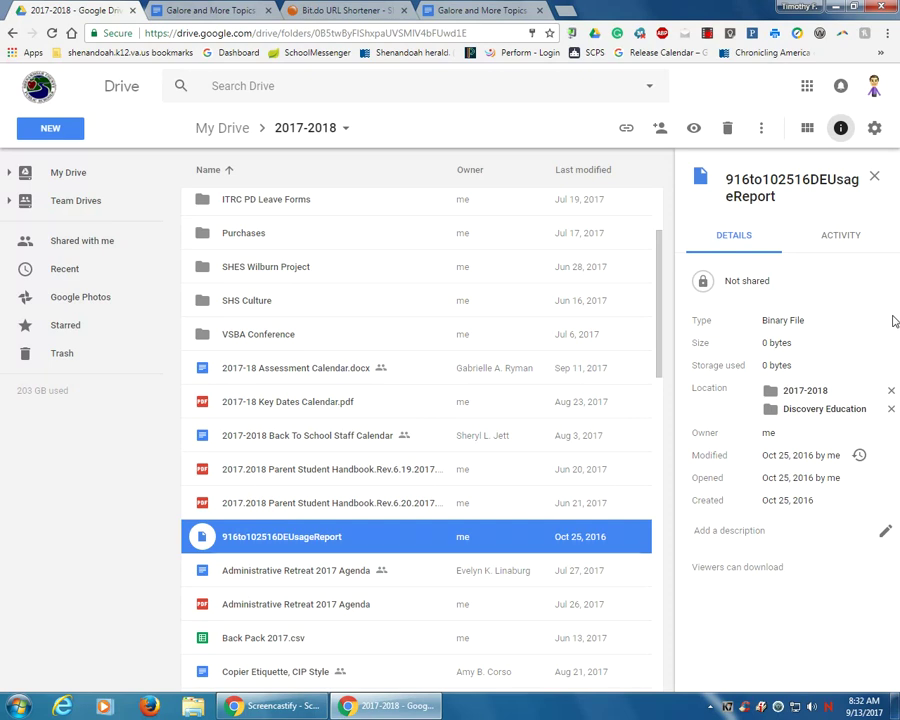
click(840, 128)
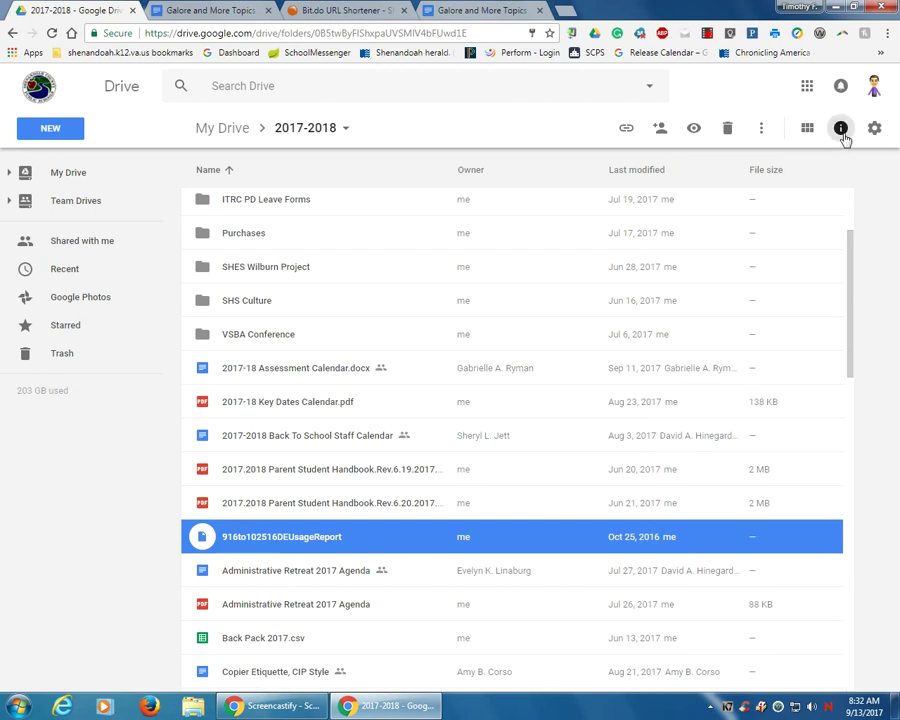
Reopen the details of 916to102516DEUsageReport, review its activity and description field, and close the pane without adding a description
right_click(322, 540)
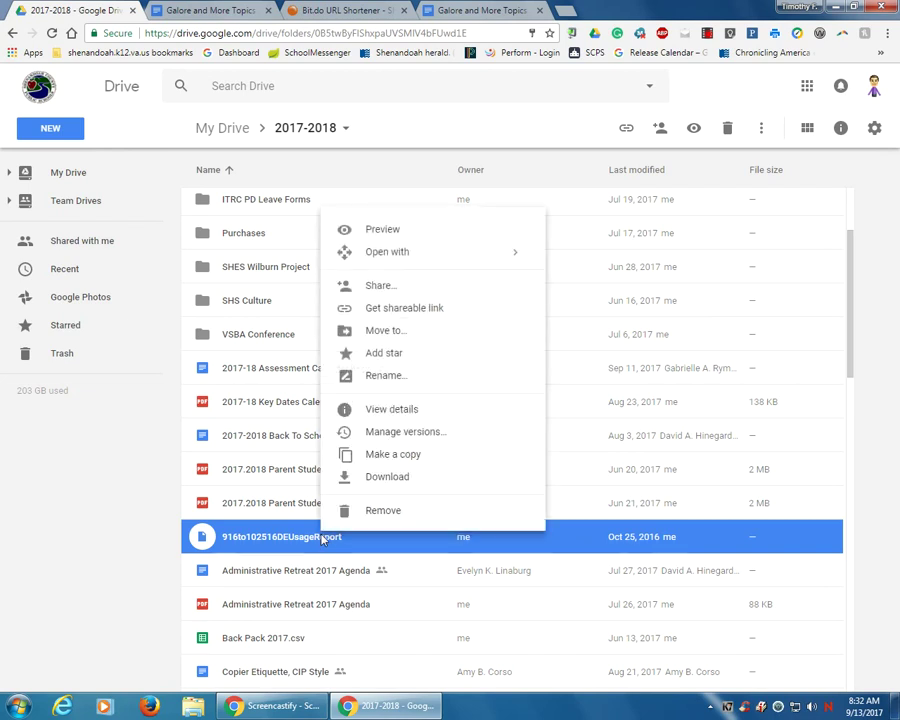
click(393, 410)
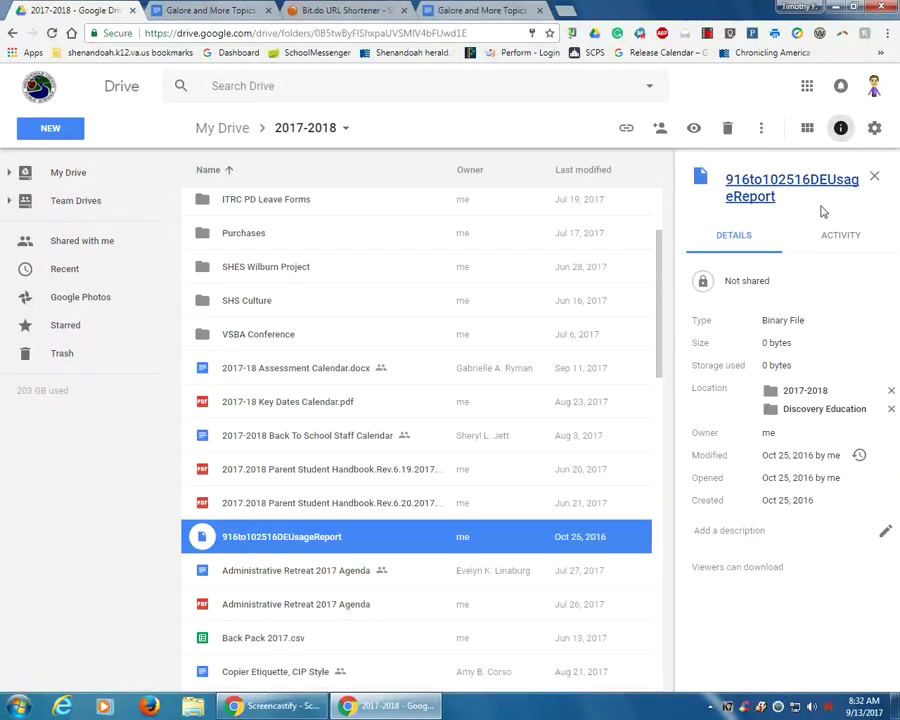
click(836, 238)
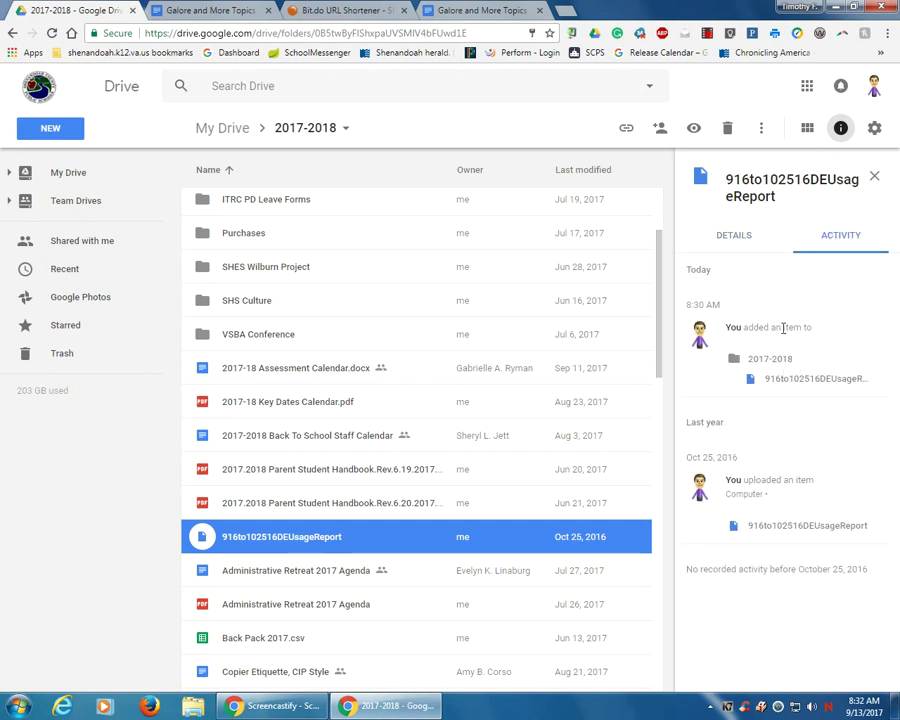
click(726, 248)
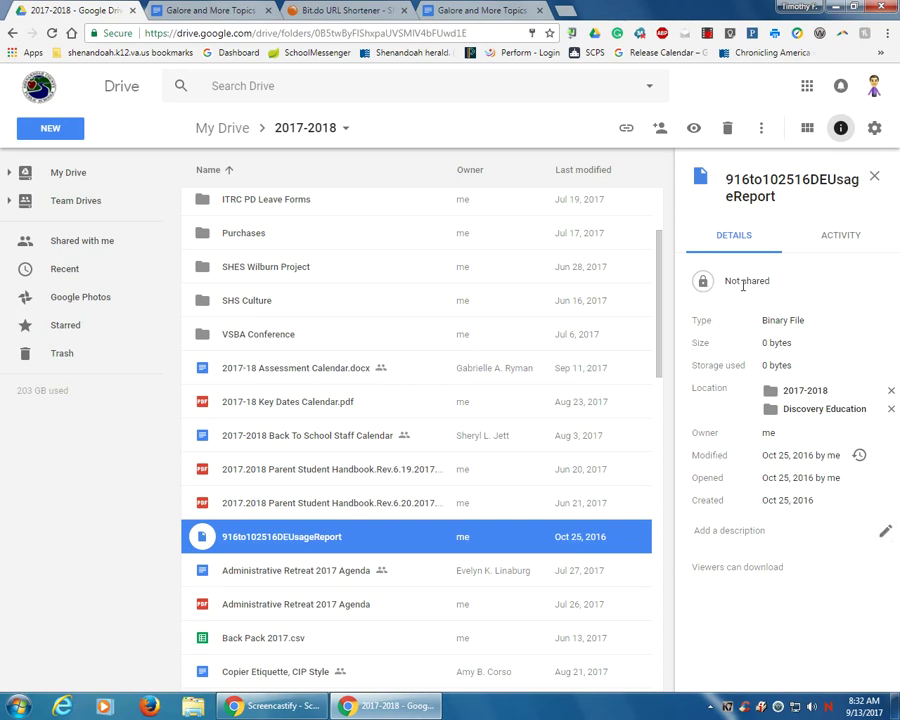
click(885, 531)
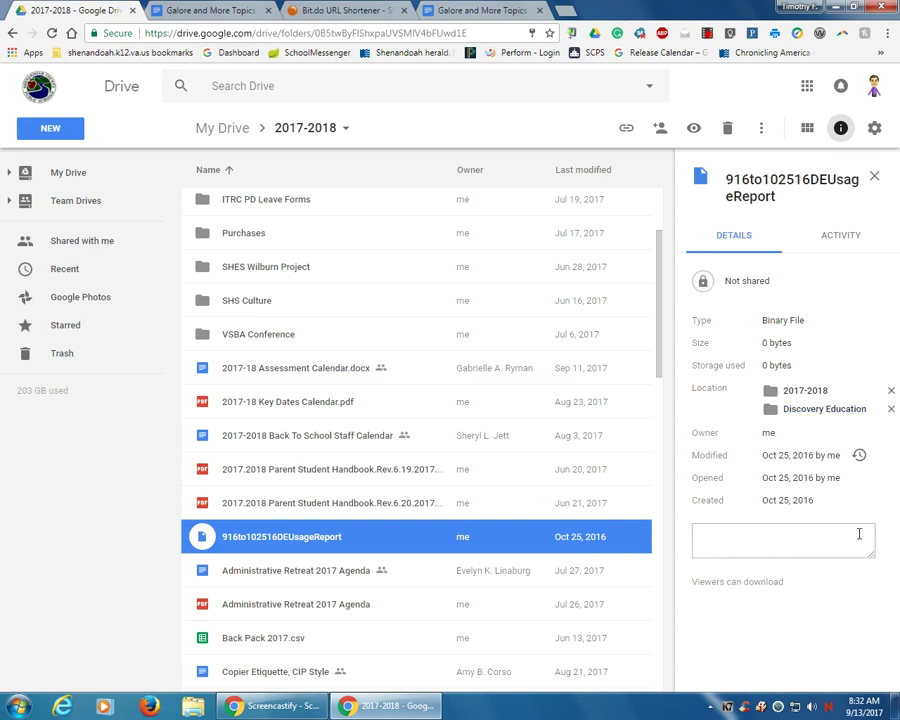
click(875, 180)
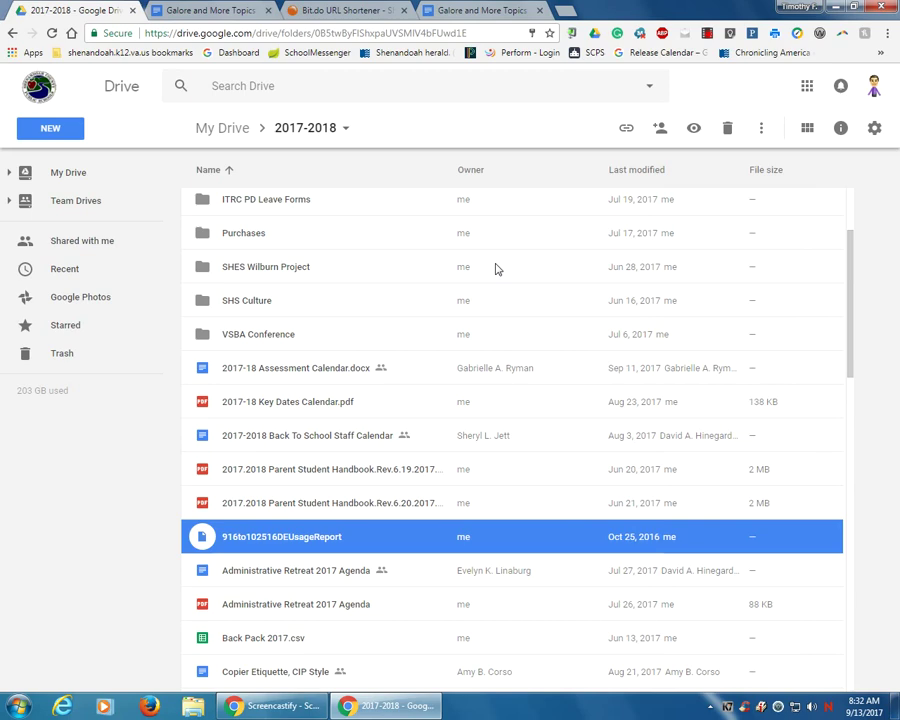
Return to the Galore and More Topics 2017-2018 agenda and go to its Sharing Expirations in Drive item
click(237, 10)
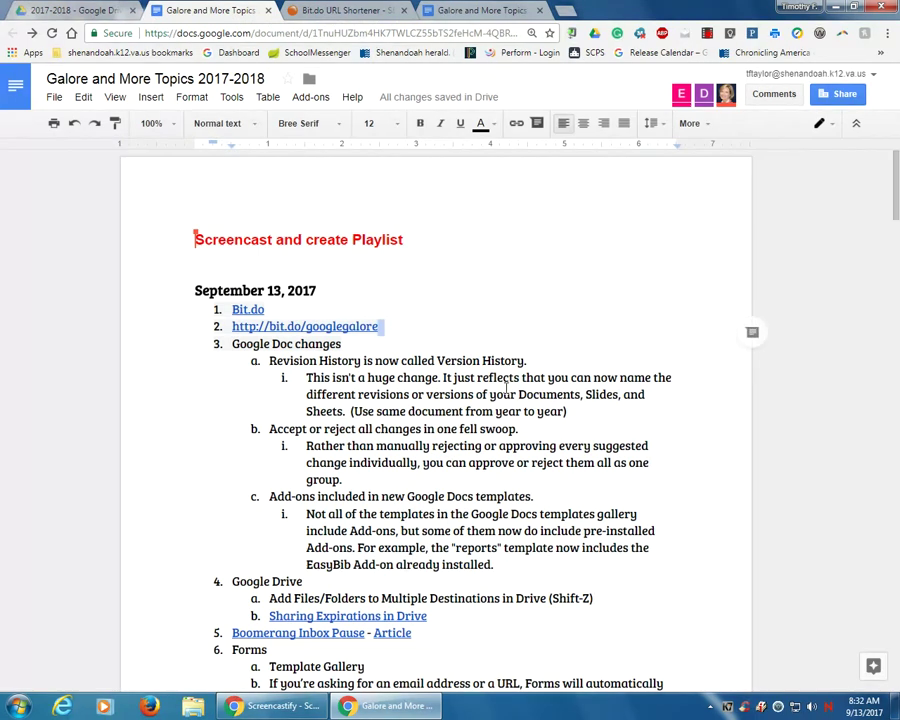
click(535, 613)
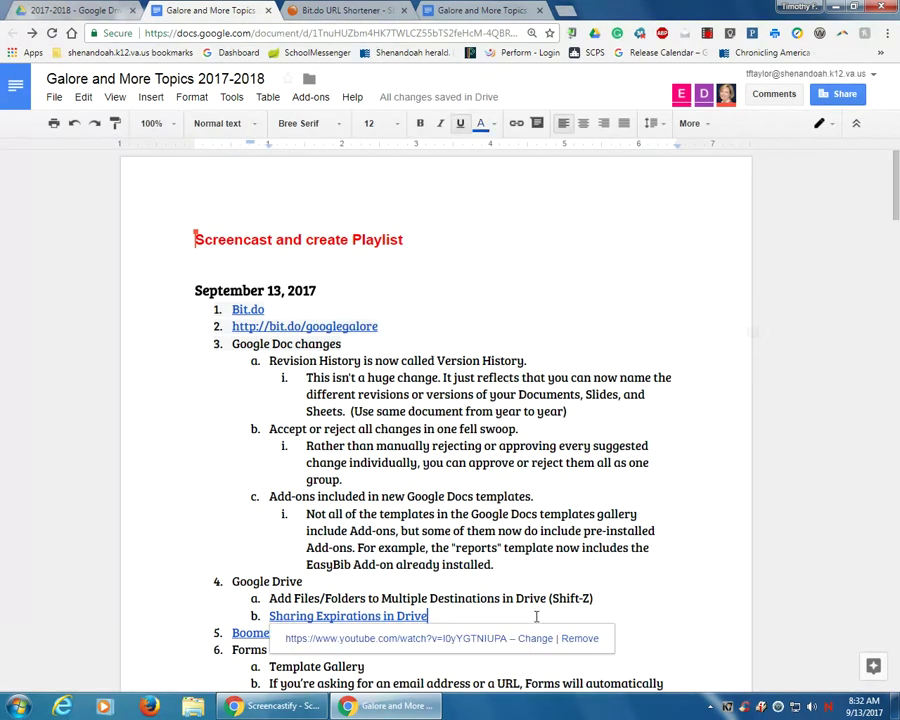
click(647, 589)
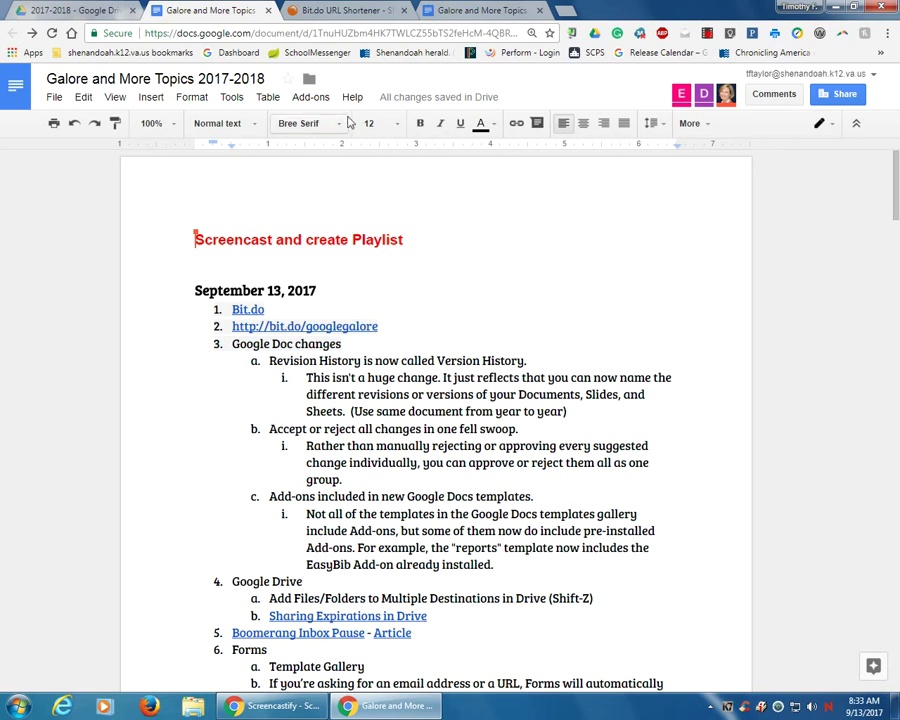
Share the agenda document with a colleague from the suggestions, with Can view access and no notification to people
click(843, 96)
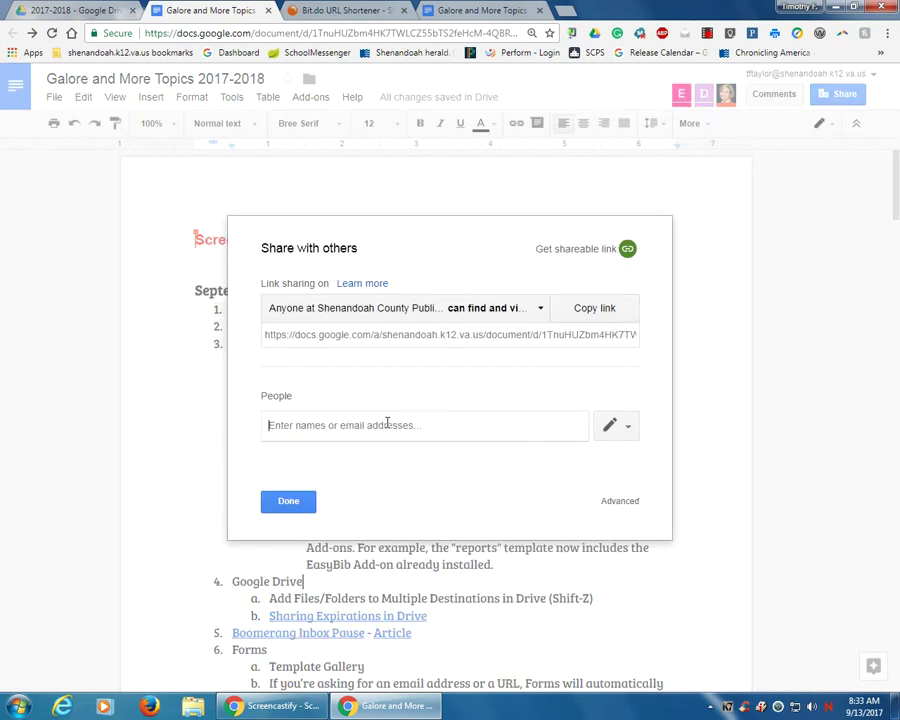
text(debb)
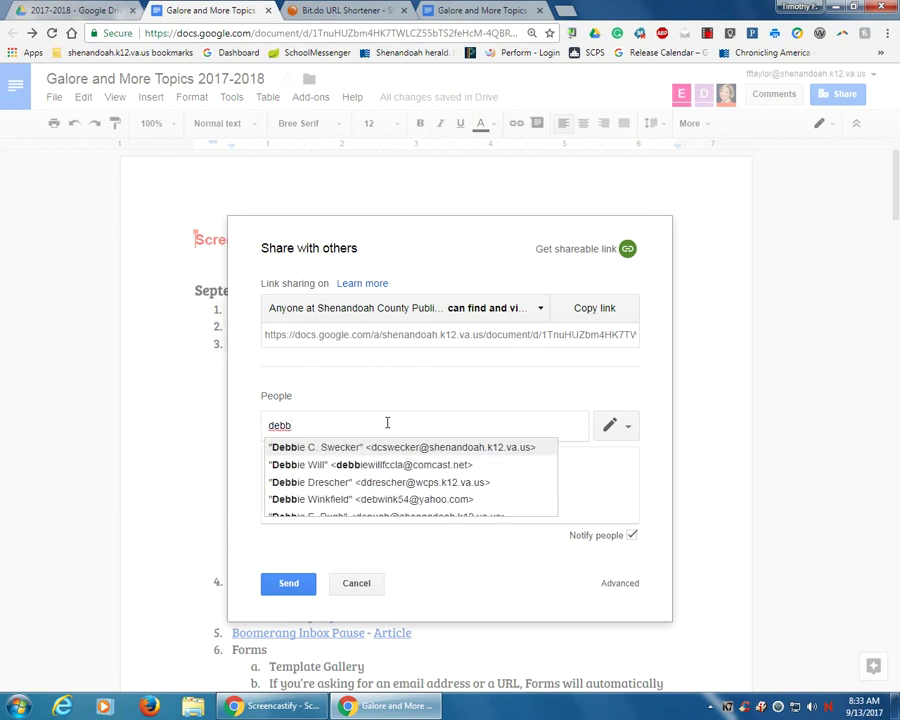
click(396, 447)
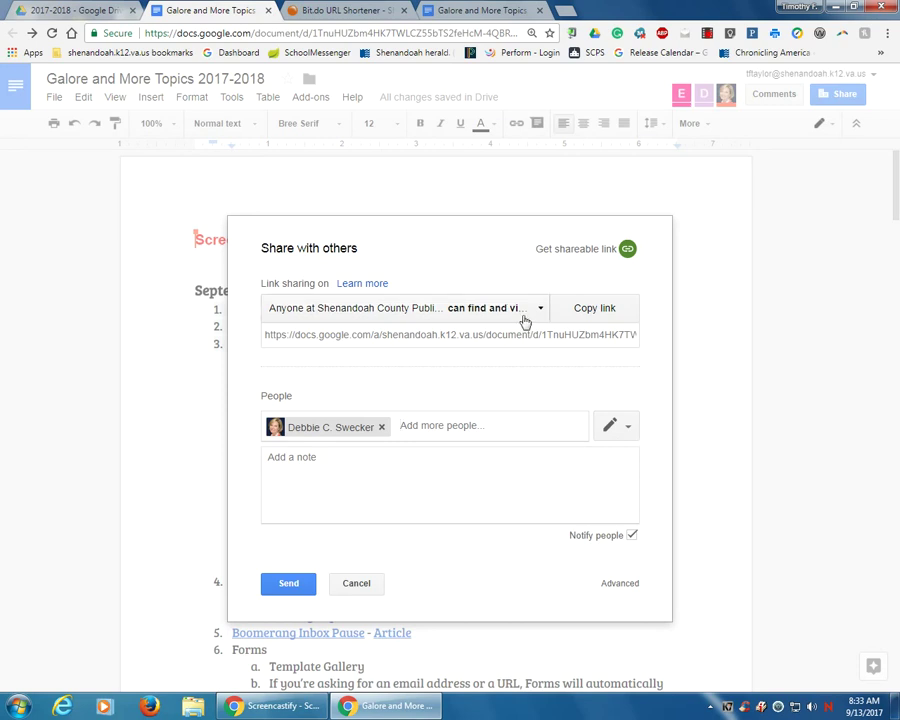
click(620, 426)
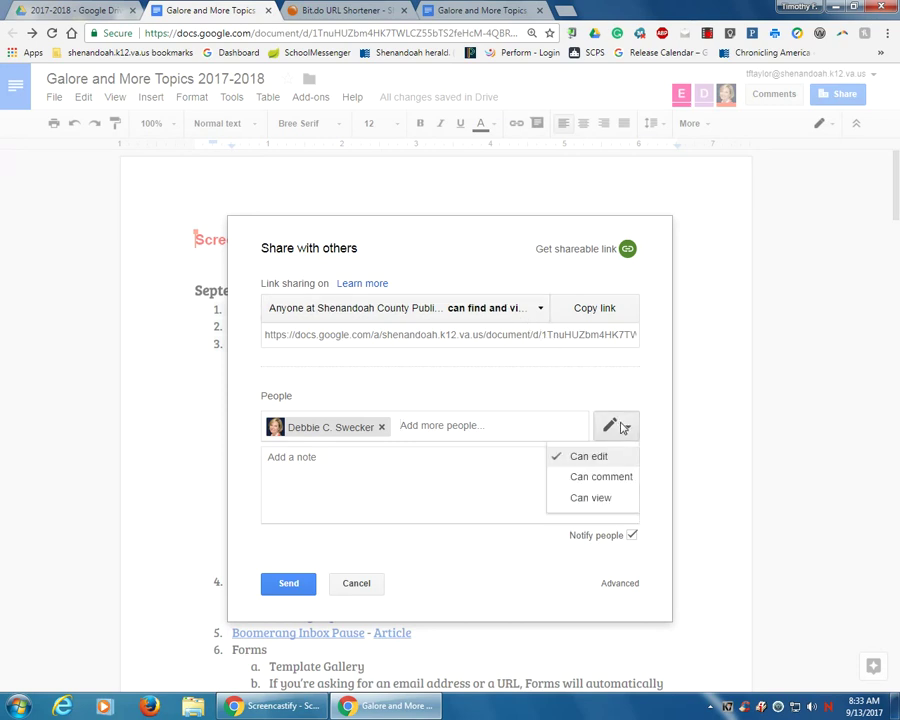
click(591, 498)
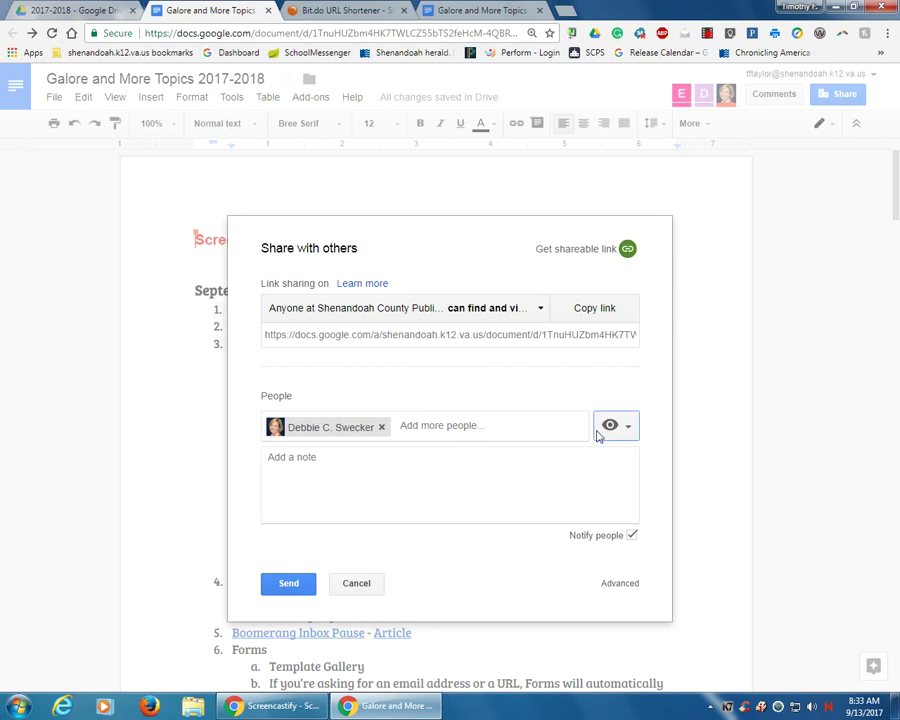
click(632, 535)
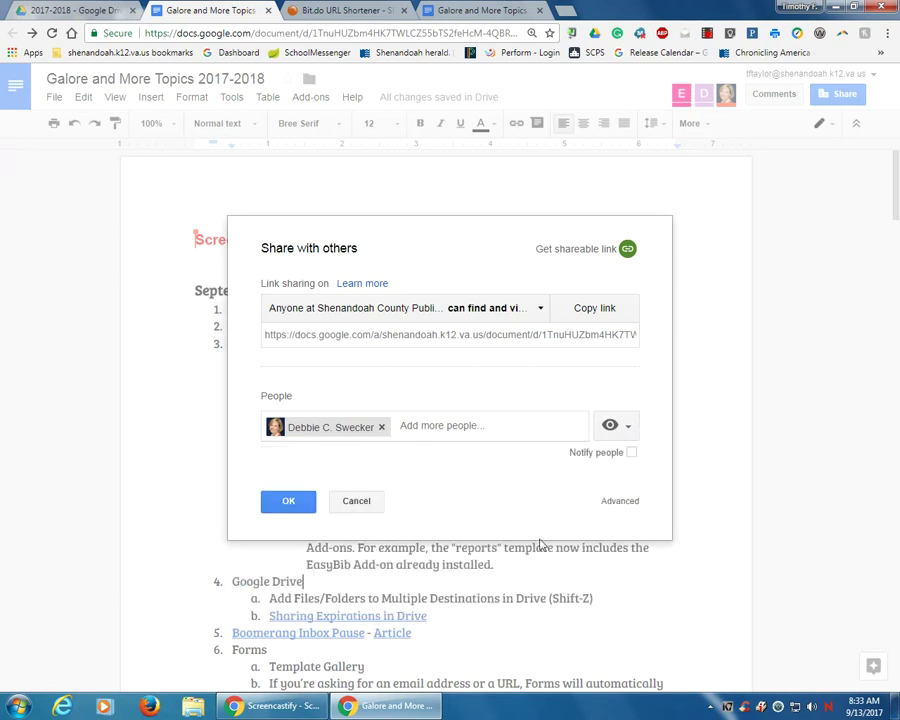
click(290, 502)
click(294, 414)
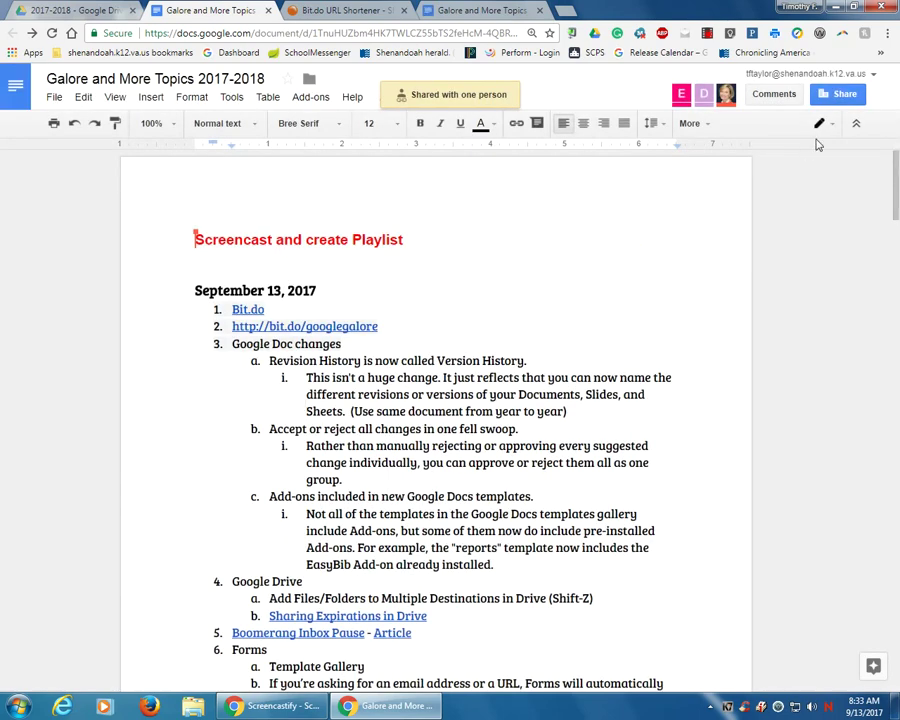
In the advanced sharing settings, set the colleague's view access to expire on the custom date September 15, 2017
click(848, 97)
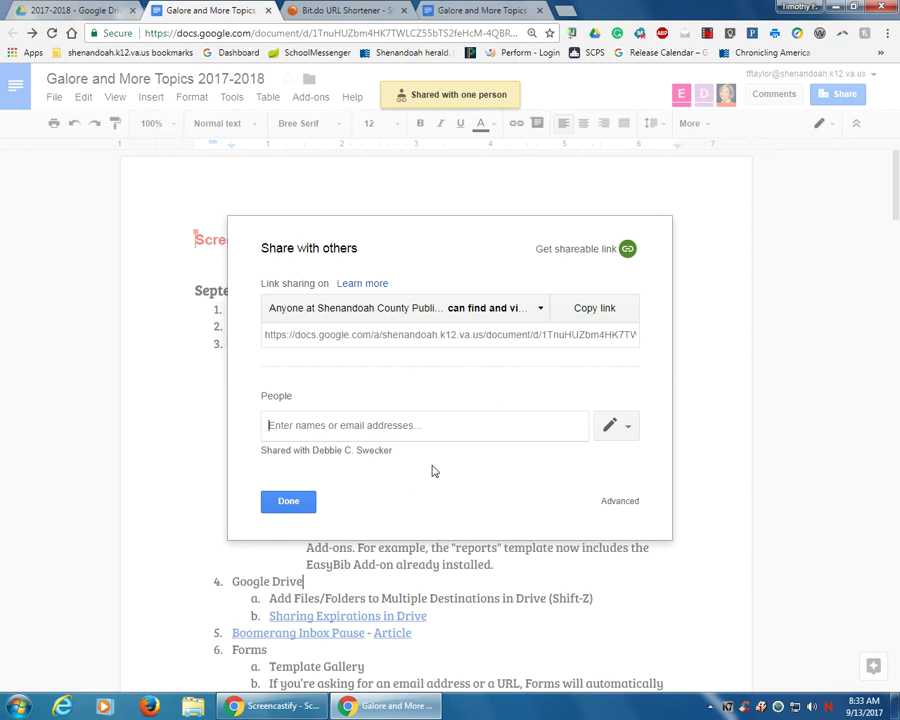
click(620, 503)
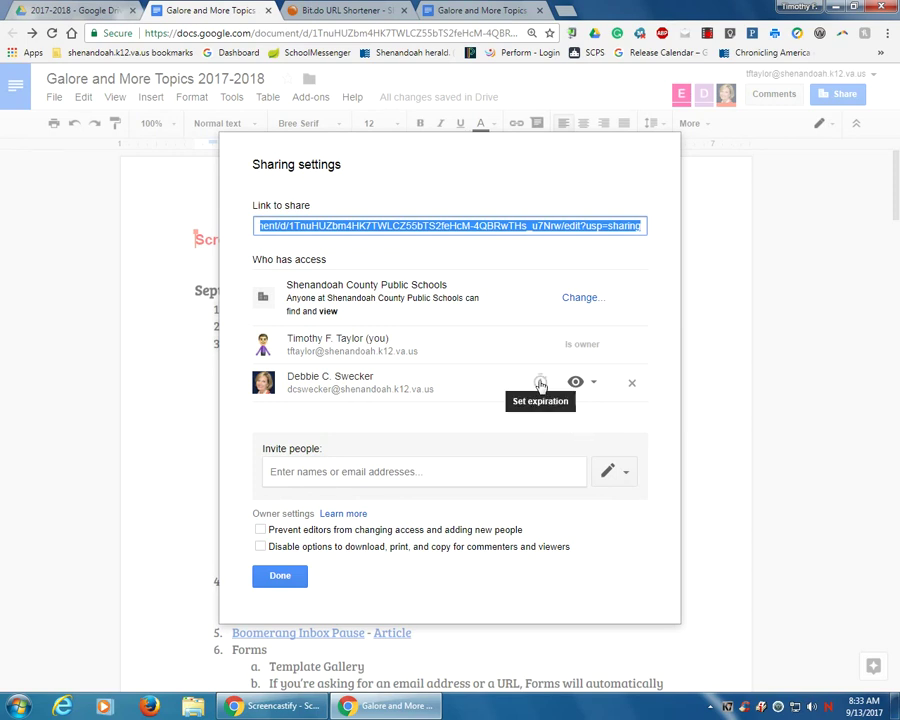
click(540, 385)
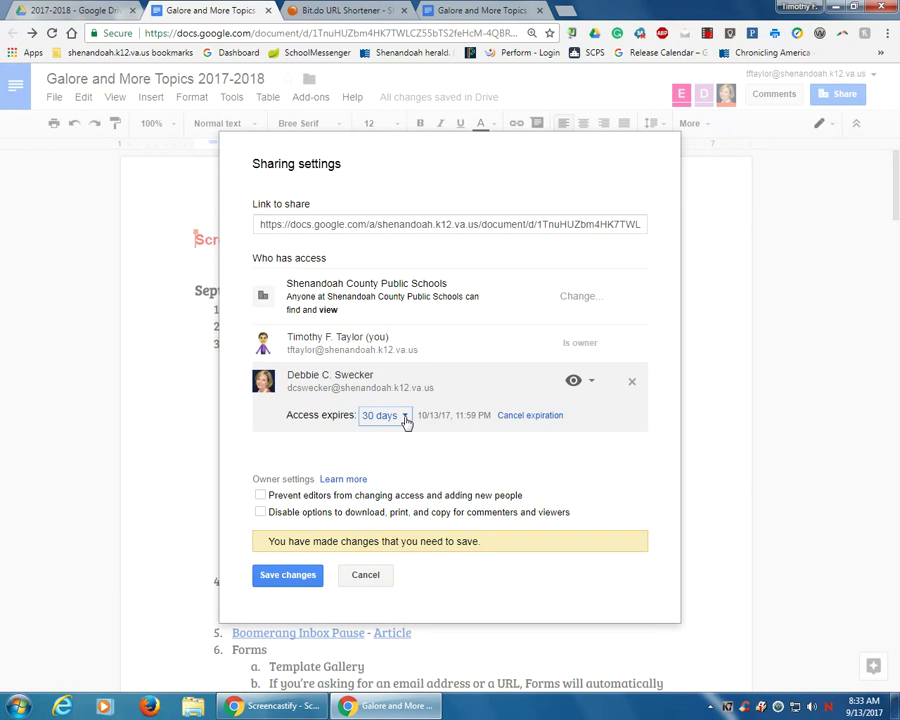
click(405, 419)
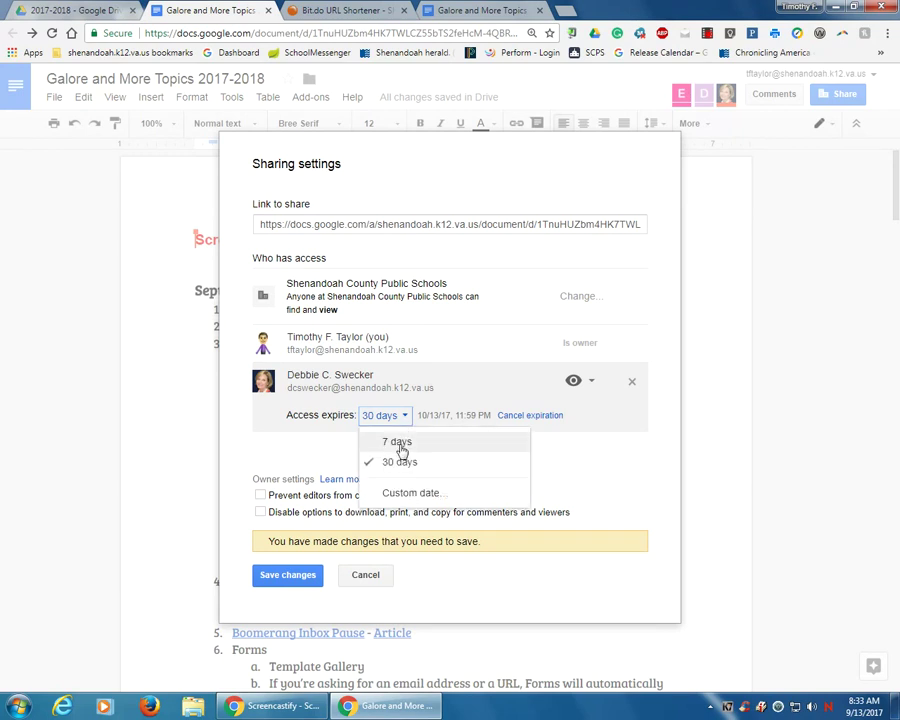
click(403, 495)
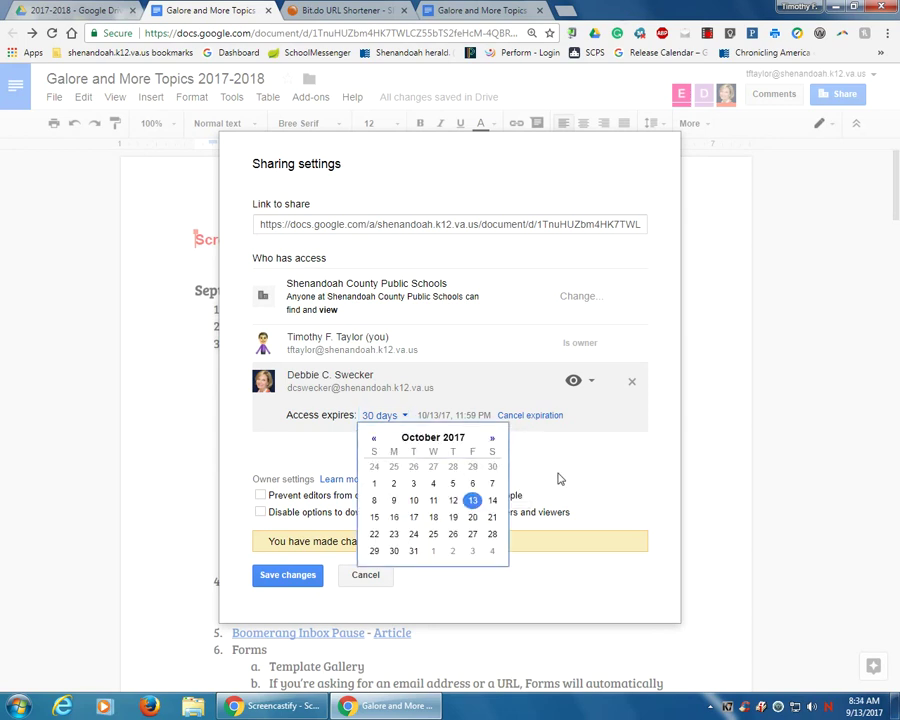
click(374, 439)
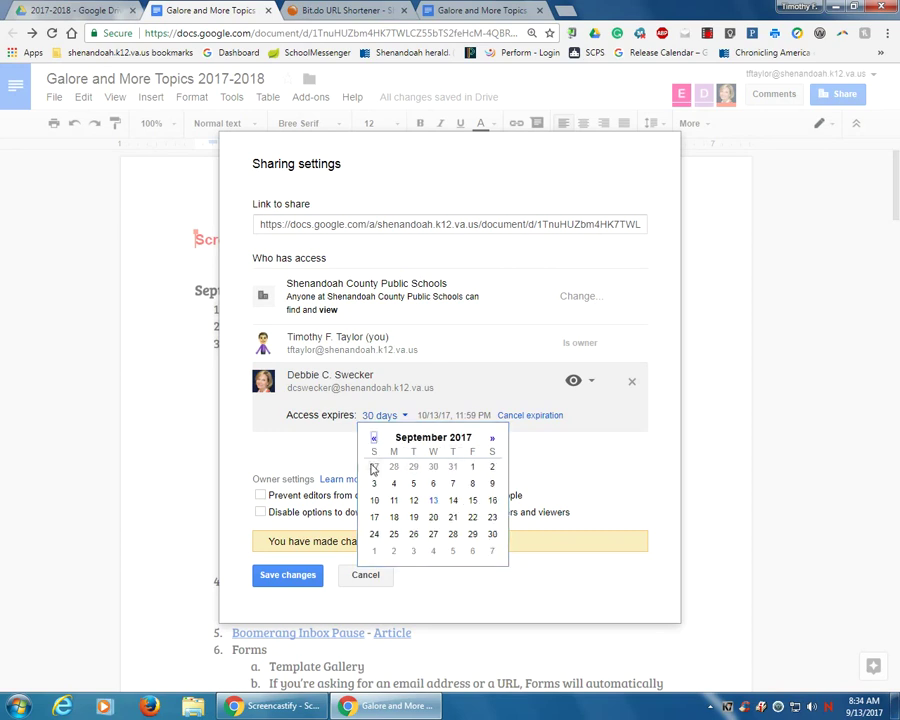
click(474, 501)
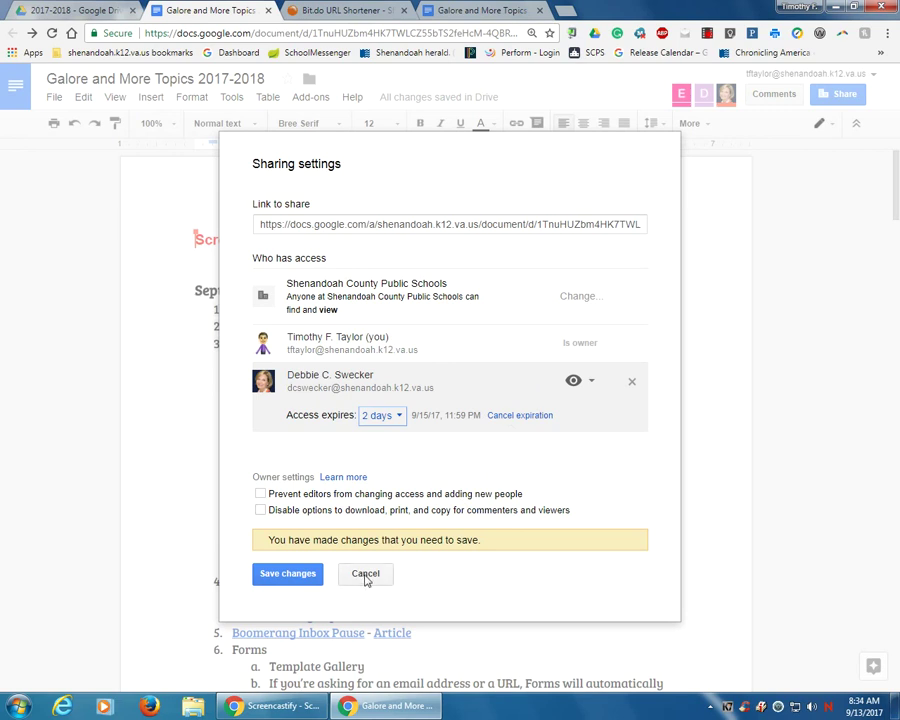
Remove the colleague from the people with access to the agenda document and save the sharing changes
click(634, 385)
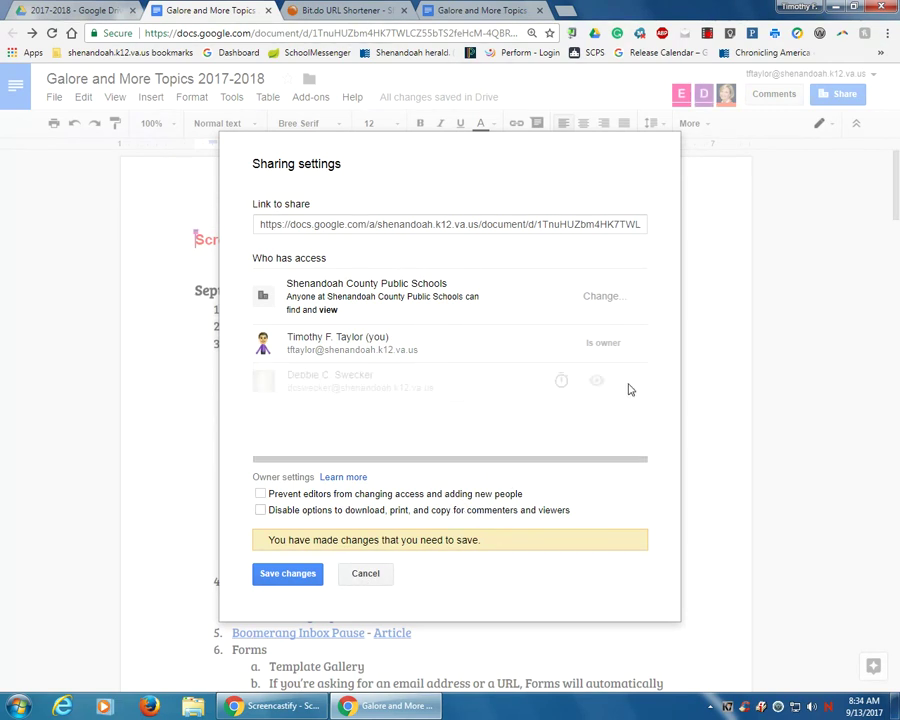
click(293, 579)
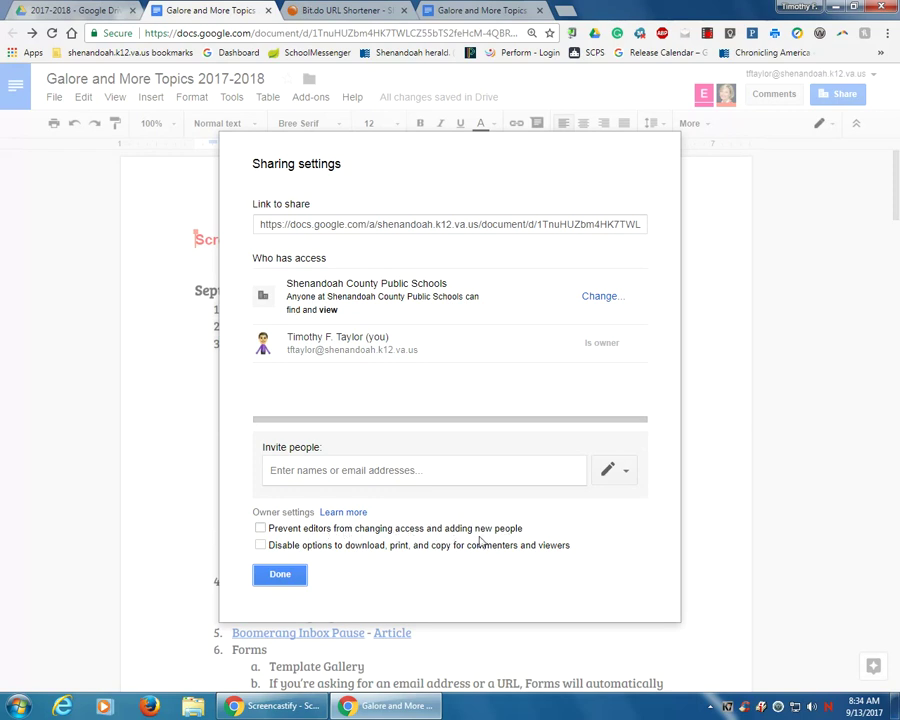
Try out both owner restrictions on editors, commenters and viewers, cancel them without saving, and close the sharing settings
click(260, 529)
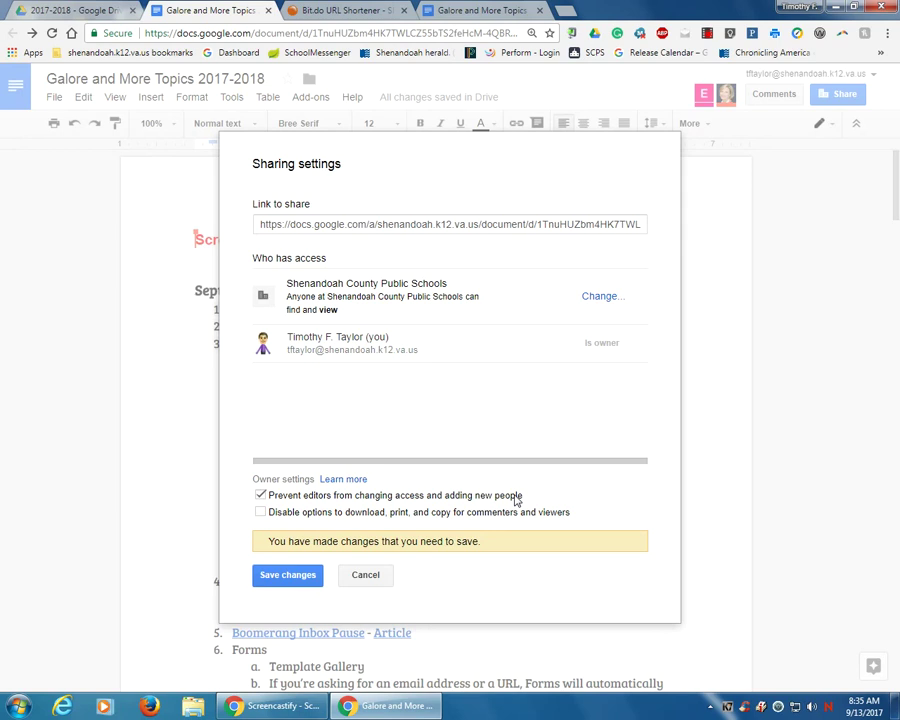
click(262, 514)
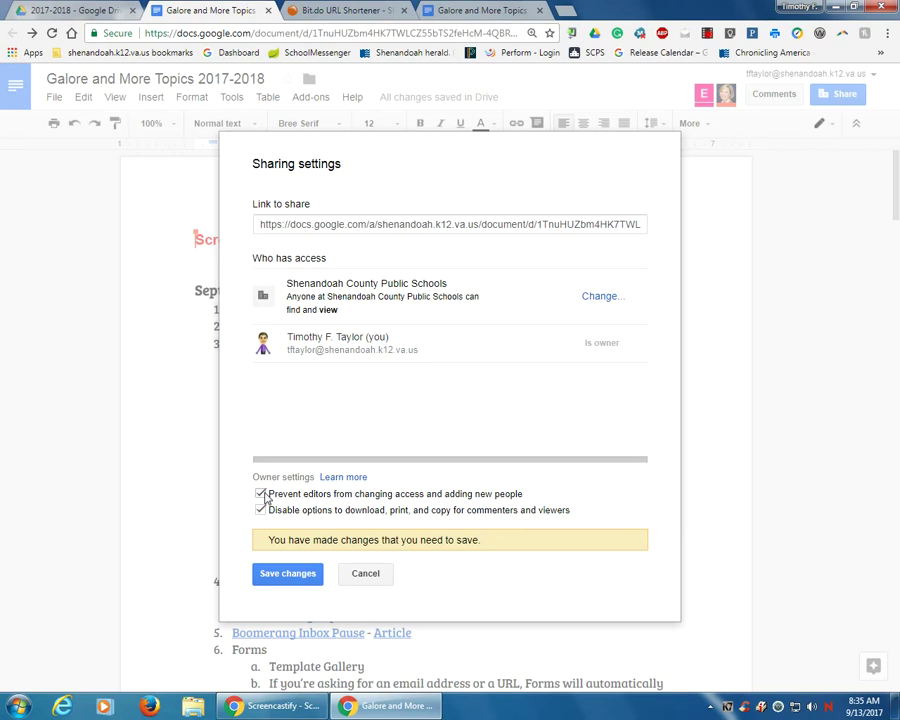
click(367, 575)
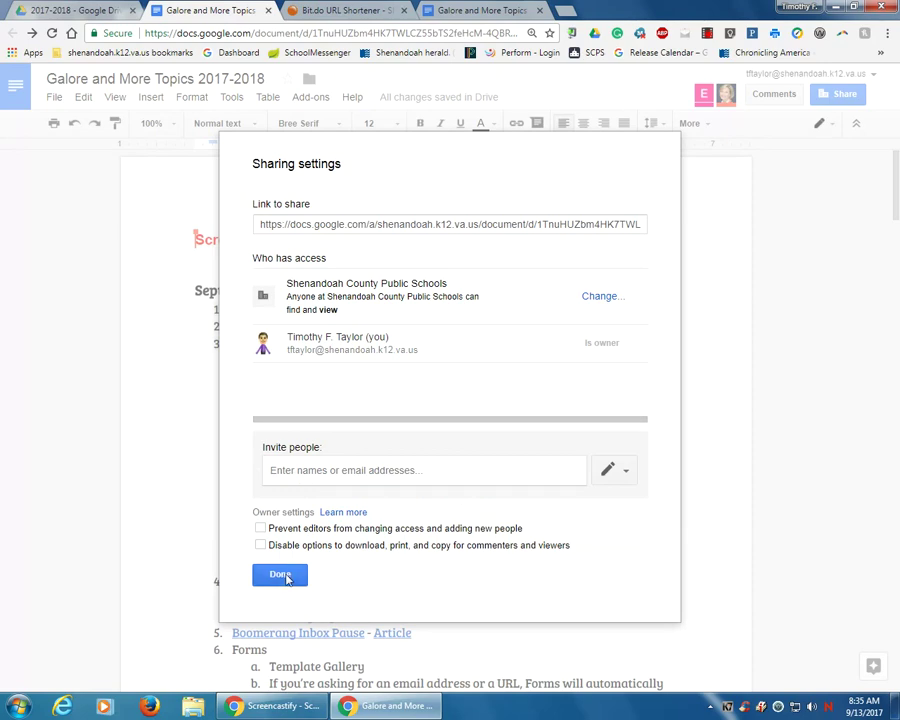
click(281, 575)
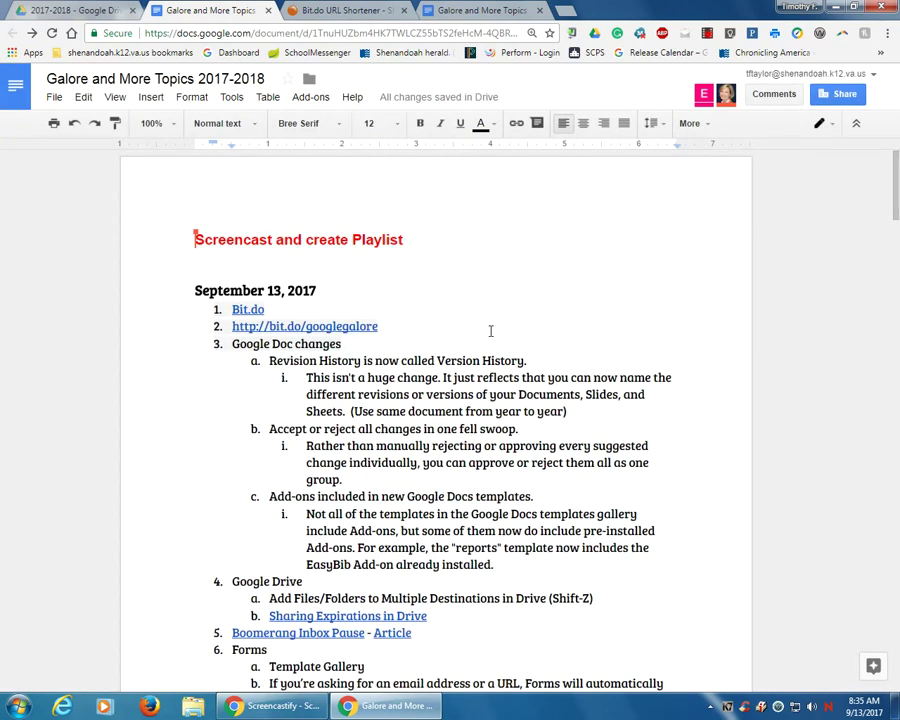
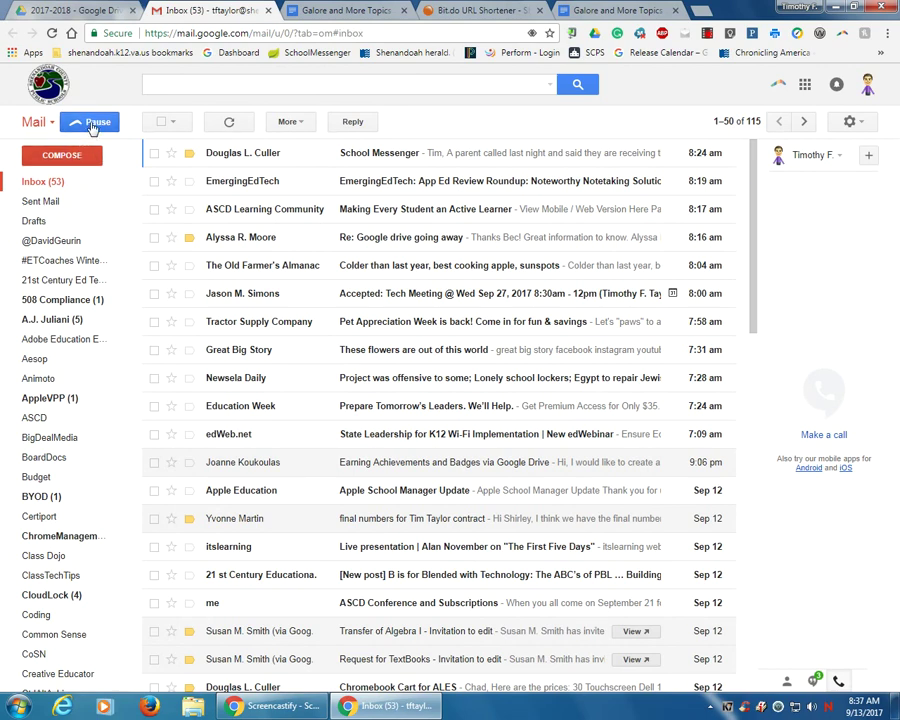
In Inbox Pause, turn on the auto-responder, view the automatic unpause timing choices, and cancel without pausing
click(92, 127)
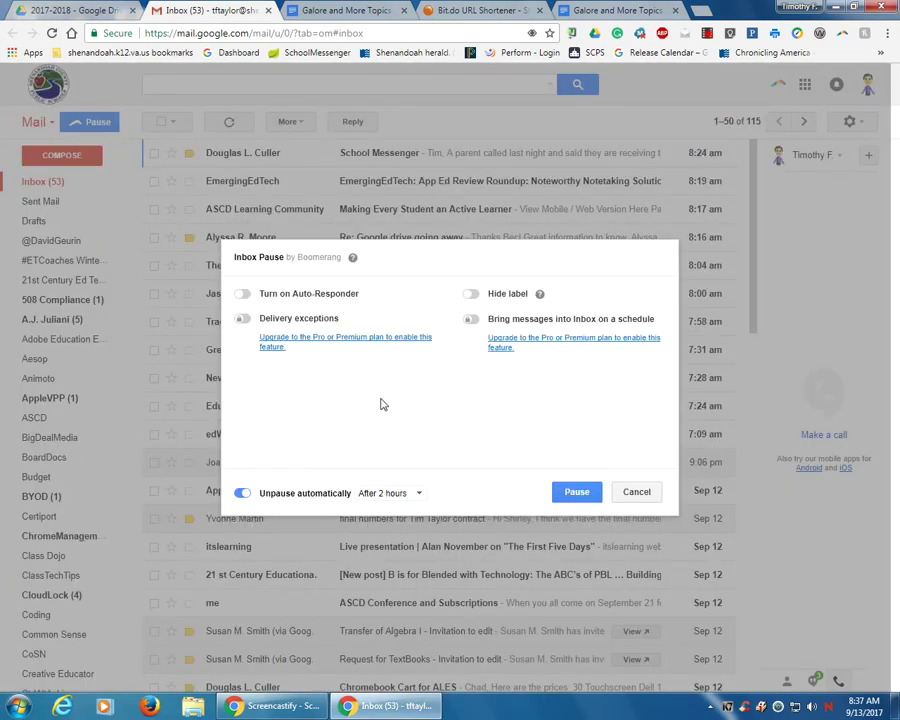
click(245, 296)
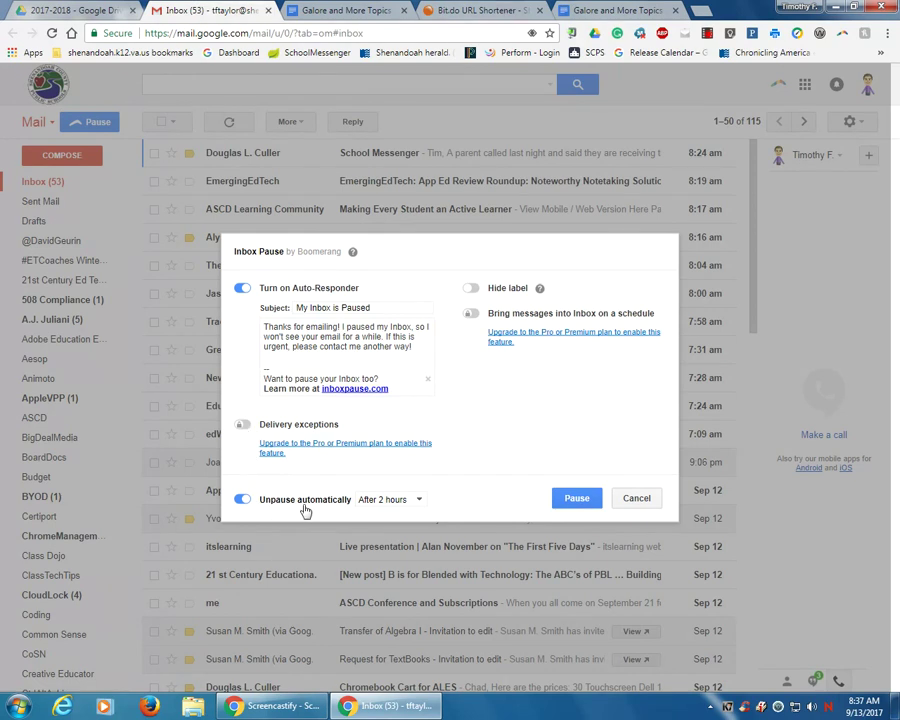
click(419, 500)
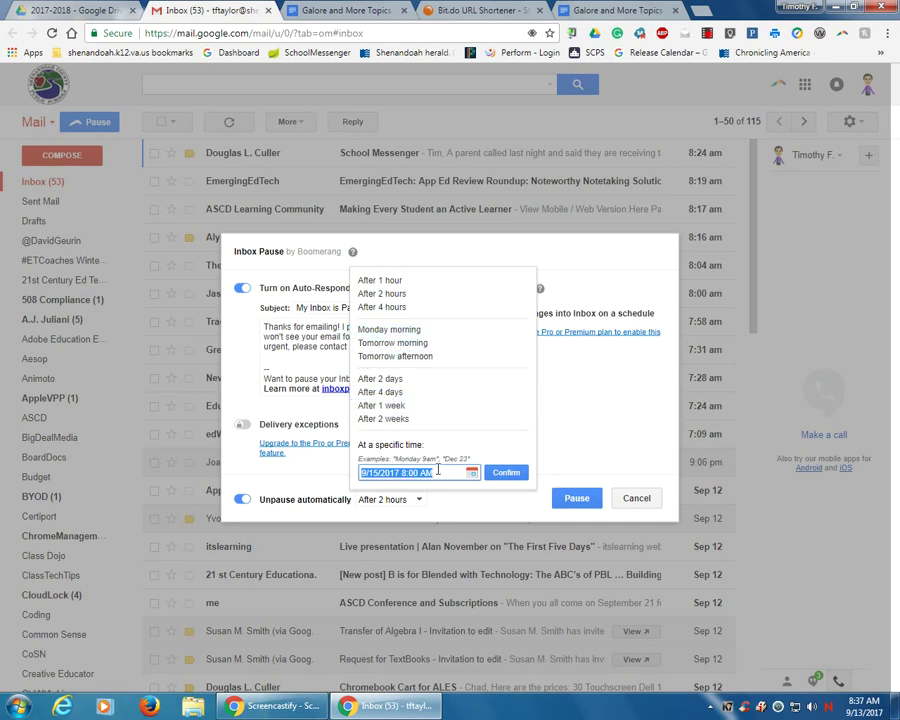
click(438, 506)
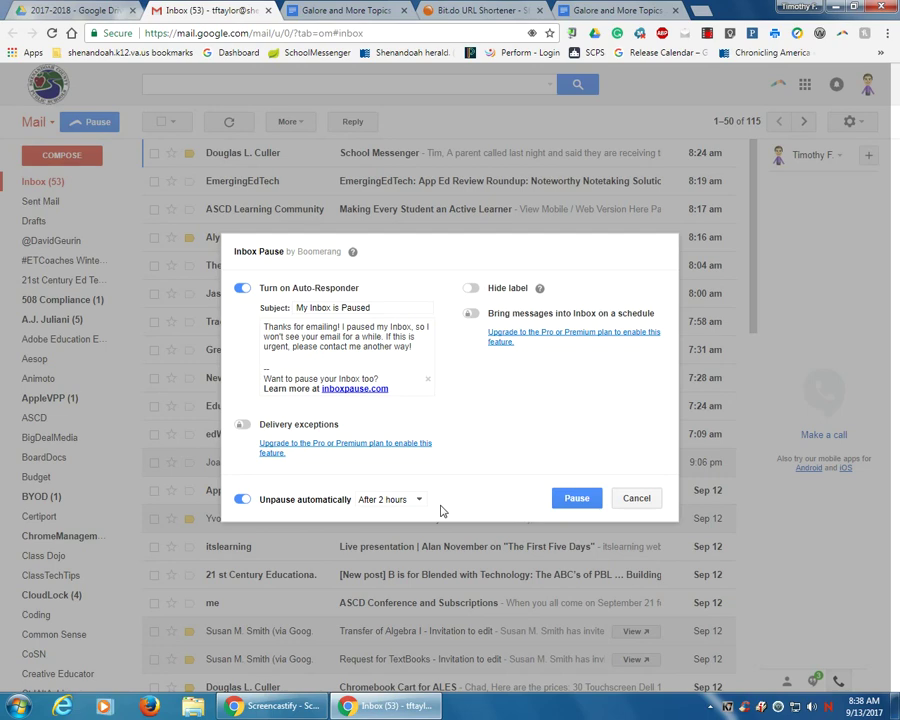
click(643, 502)
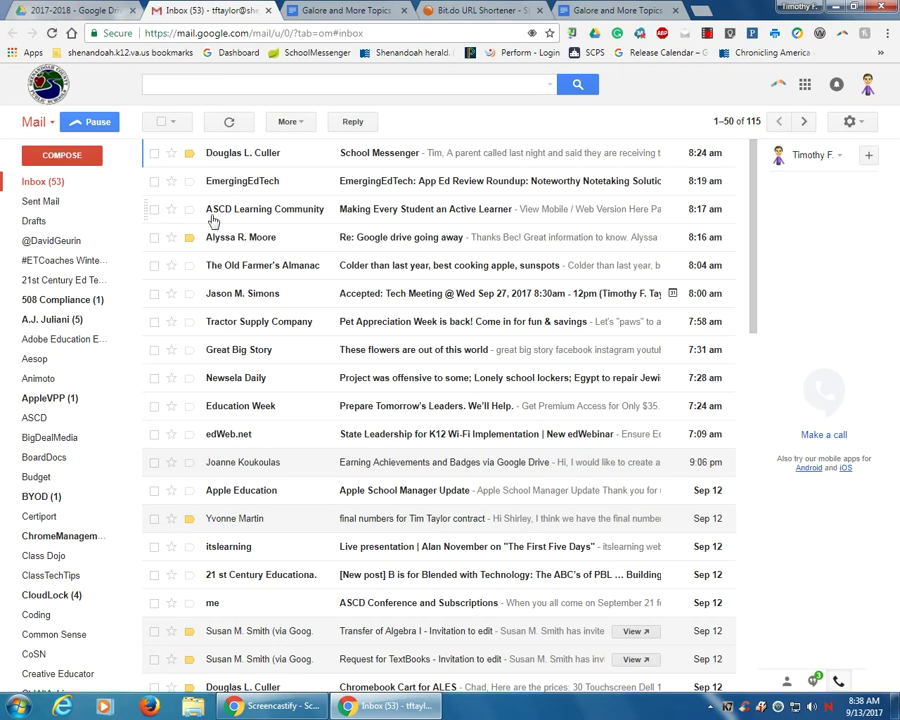
Pause the inbox with automatic unpausing turned off
click(96, 122)
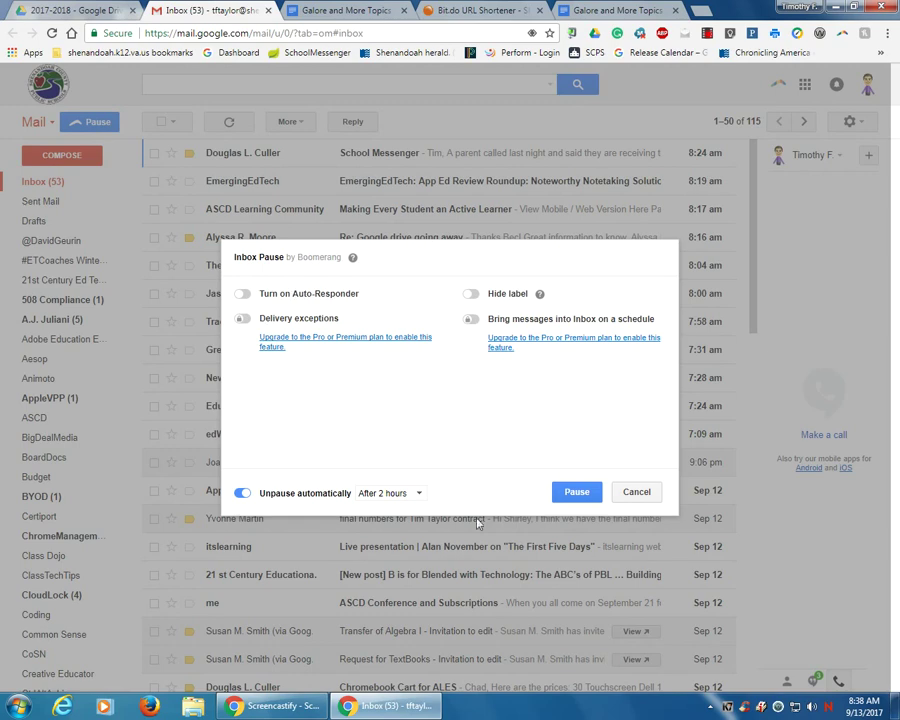
click(242, 494)
click(576, 492)
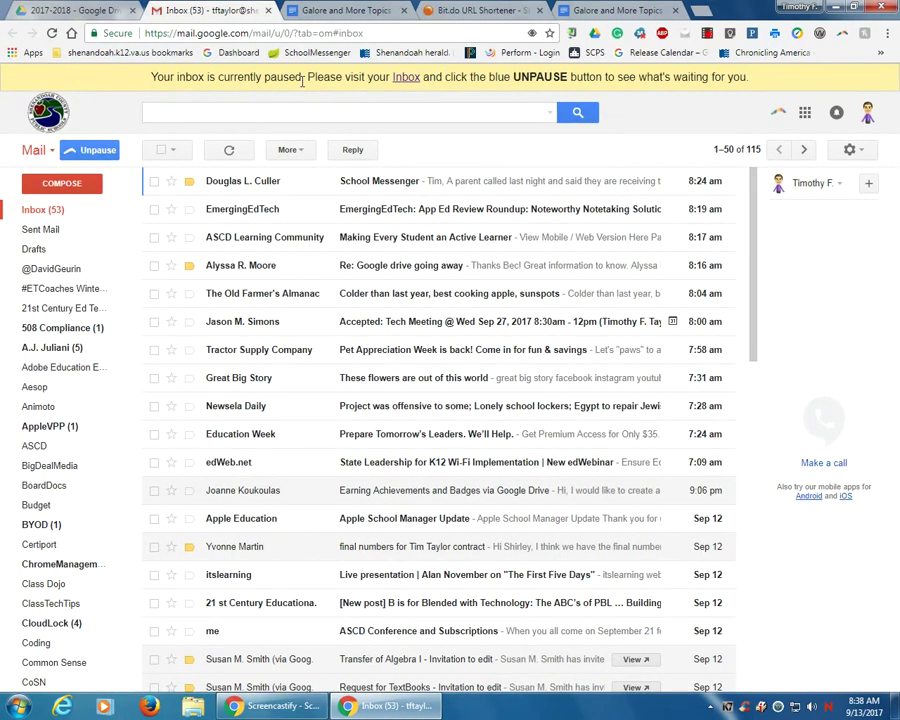
Look at the agenda document in Google Docs, return to the Gmail inbox, and unpause it
click(360, 12)
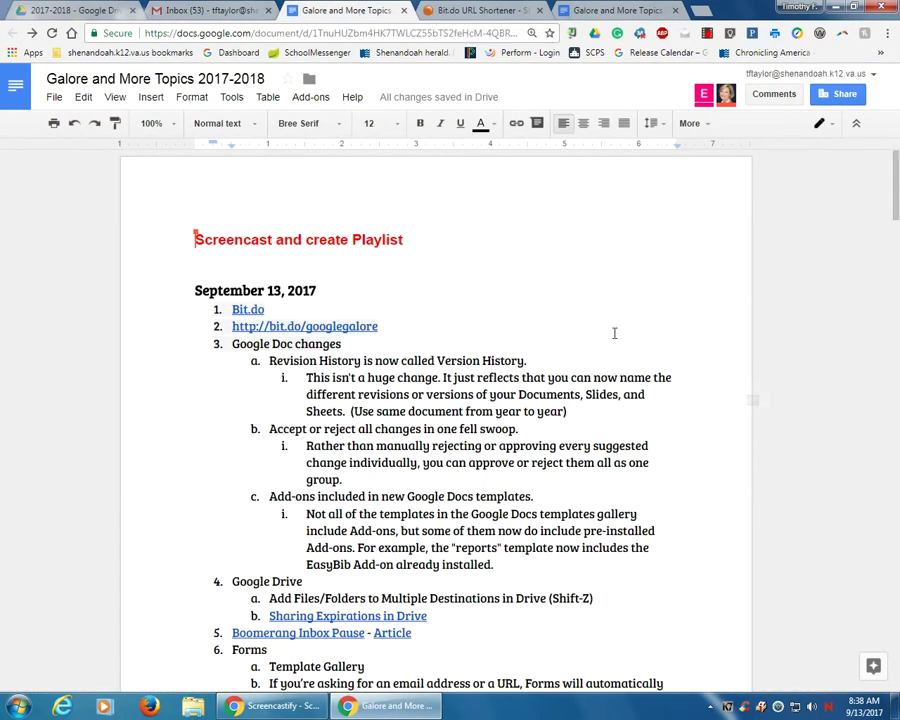
click(155, 12)
click(92, 152)
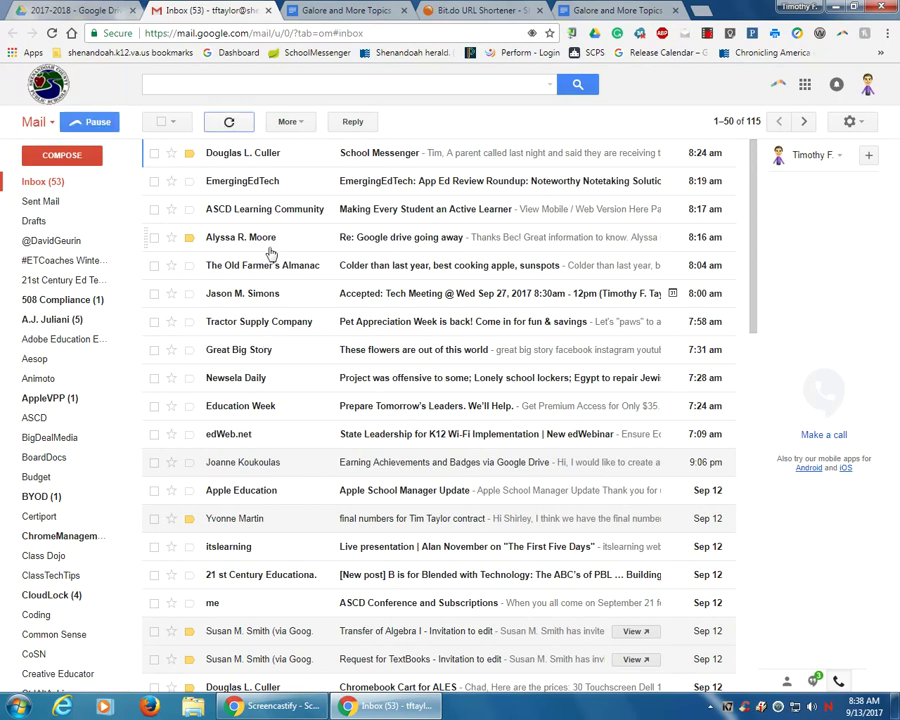
Start a new blank message to view its Boomerang sending options, and discard the message
scroll(423, 445, down, 1)
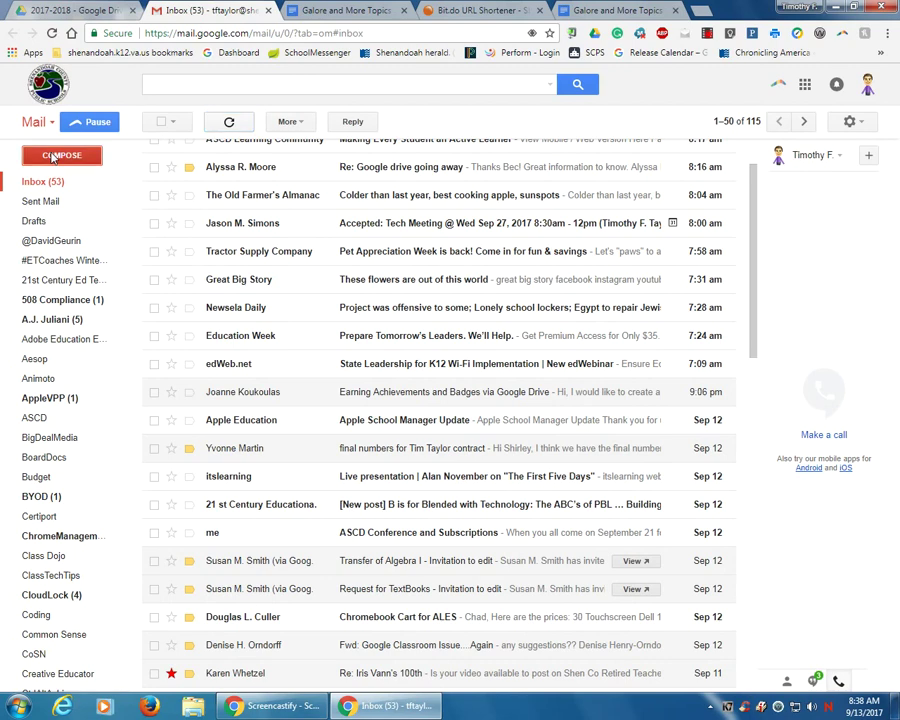
click(61, 155)
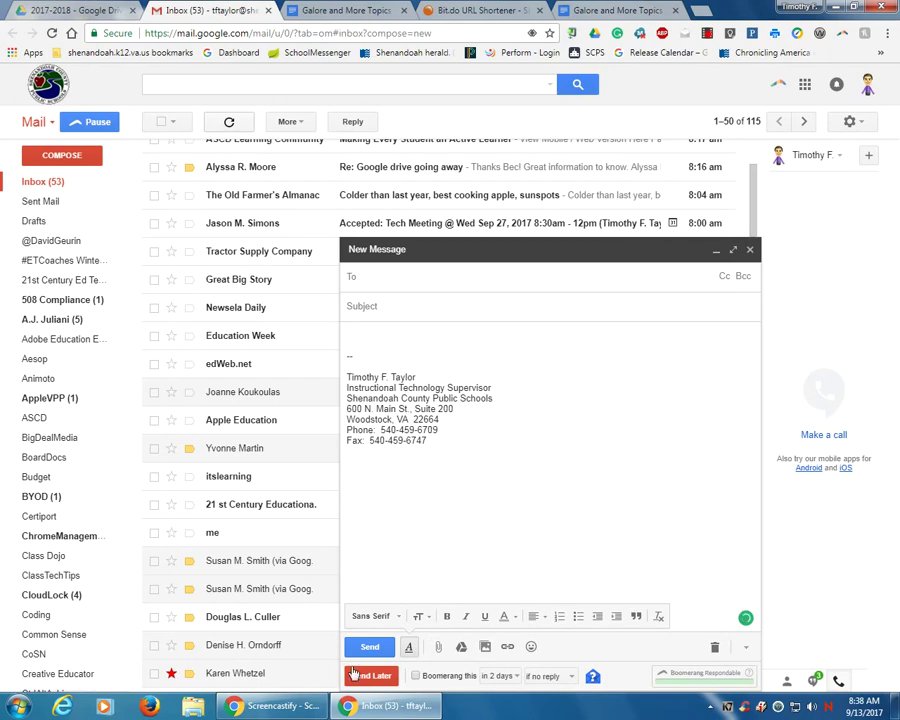
click(715, 648)
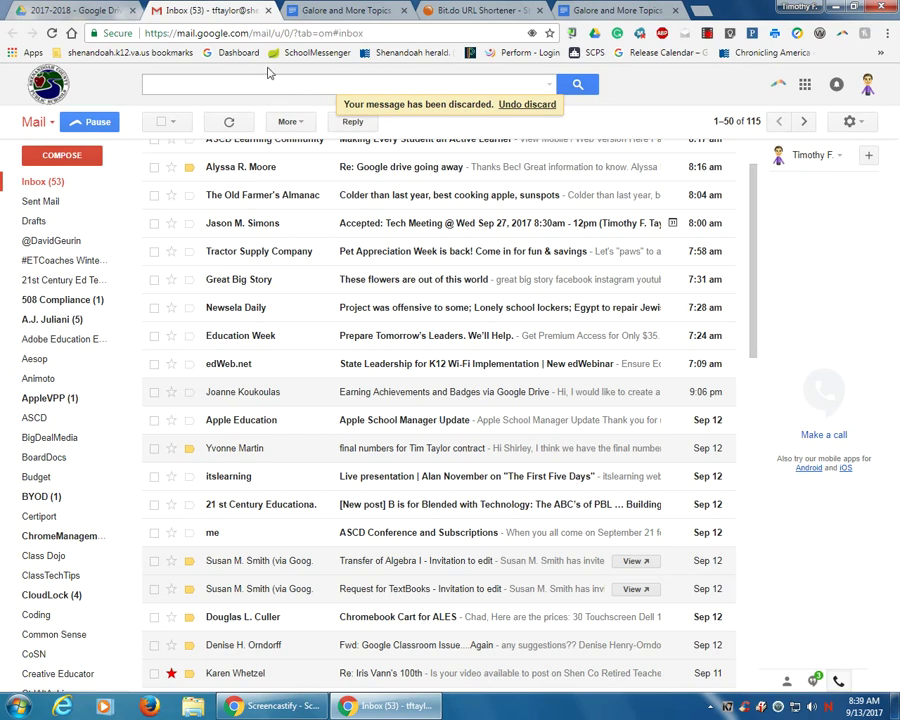
Start another blank message to look at its Send Later option, and discard the message
click(75, 157)
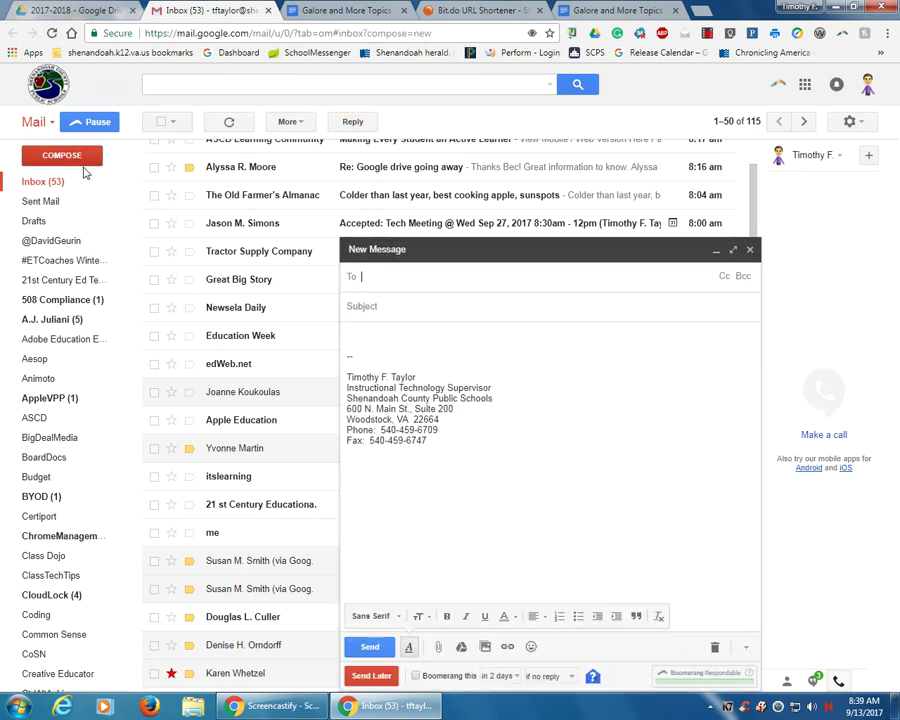
click(373, 678)
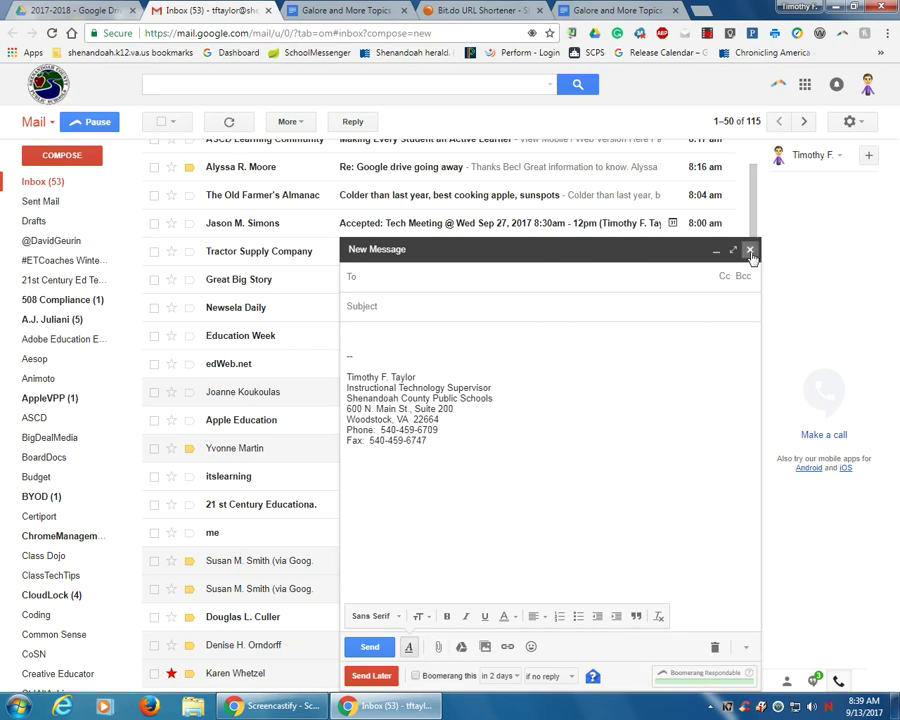
click(714, 647)
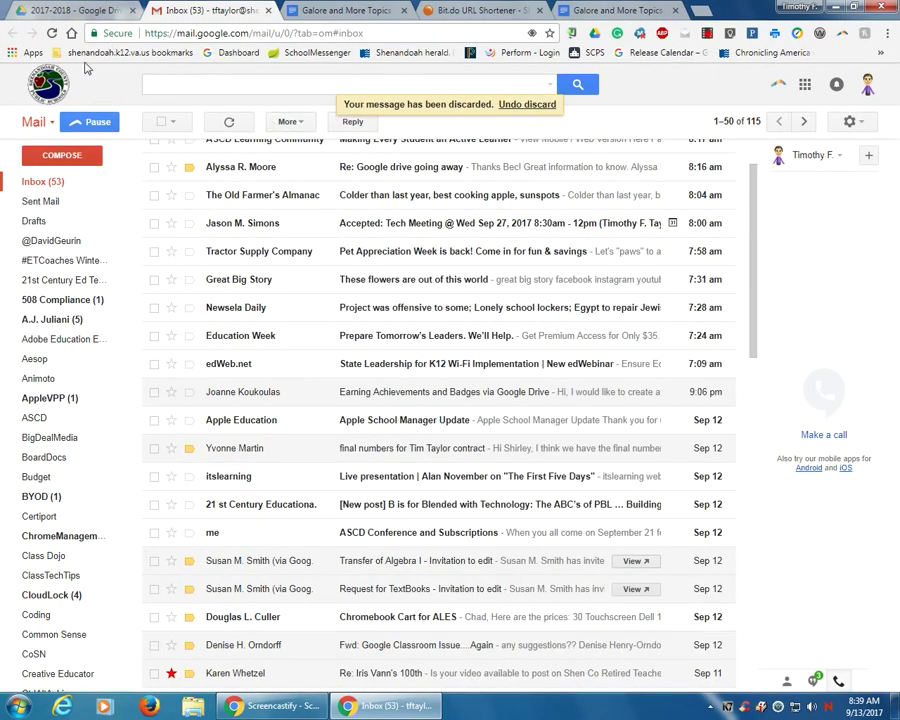
scroll(241, 253, up, 1)
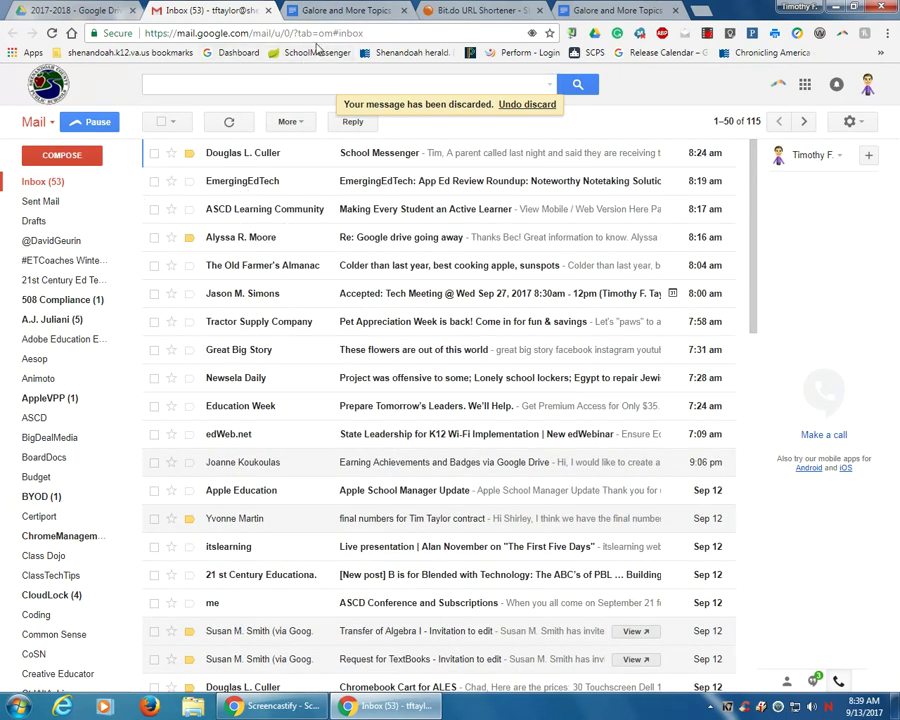
Go back to the agenda document and look at the Forms topics in the September 13, 2017 list
click(352, 13)
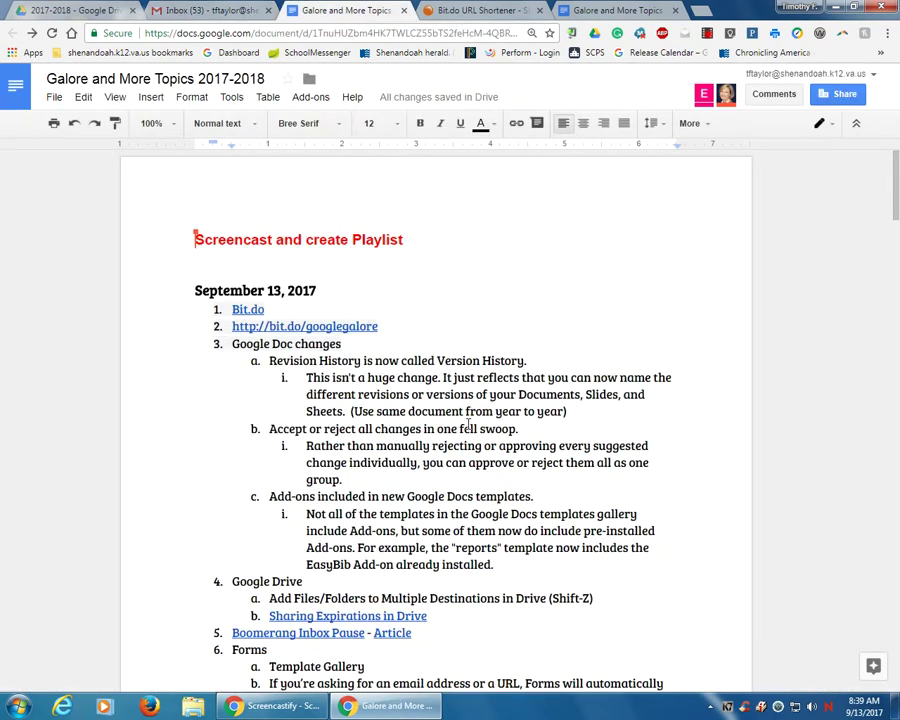
scroll(555, 621, down, 3)
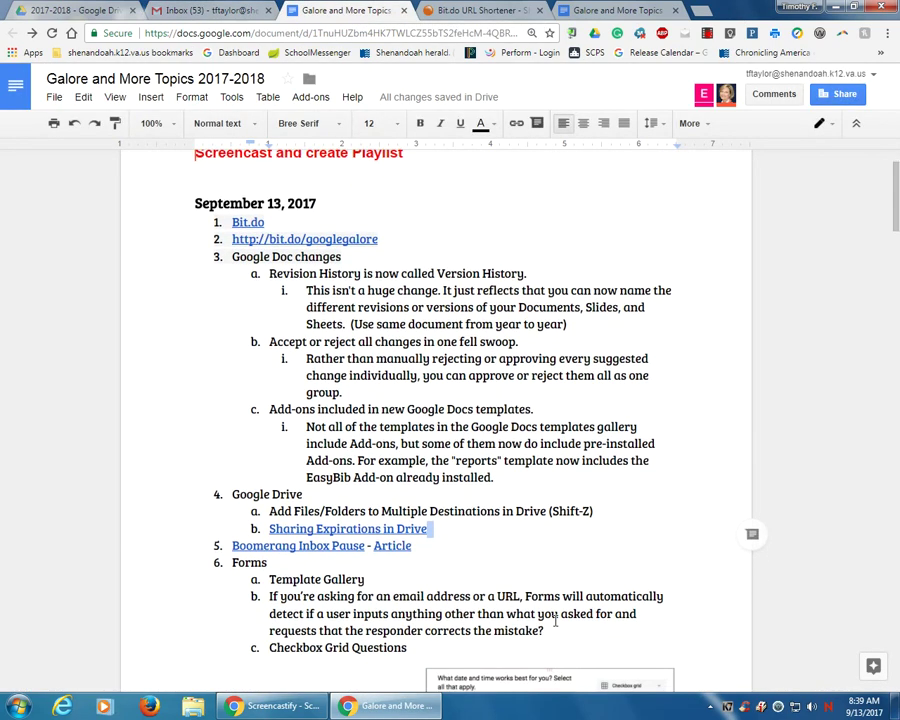
click(481, 521)
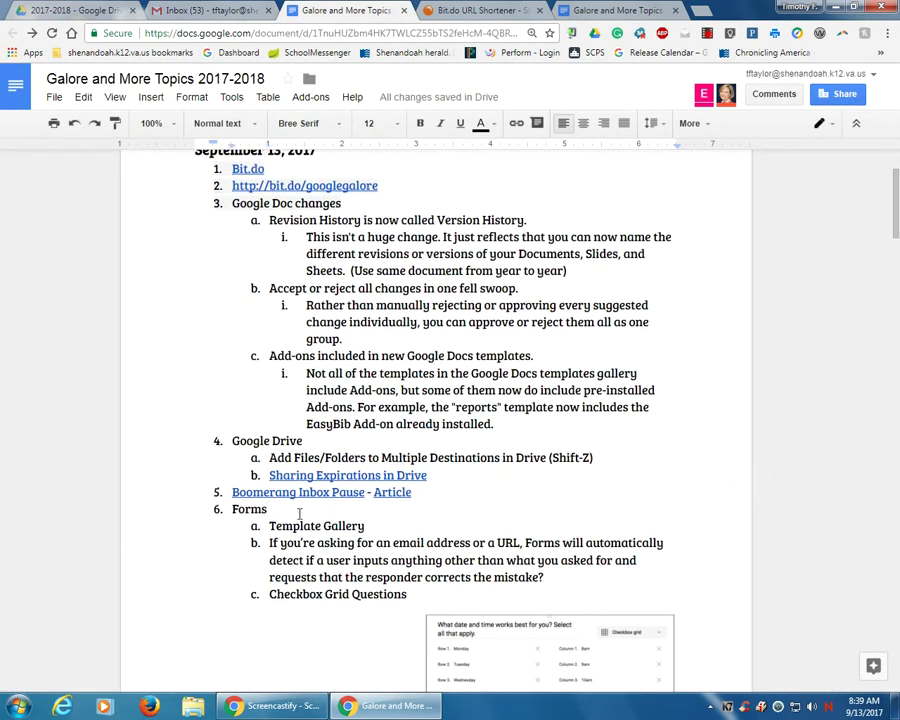
scroll(425, 508, down, 1)
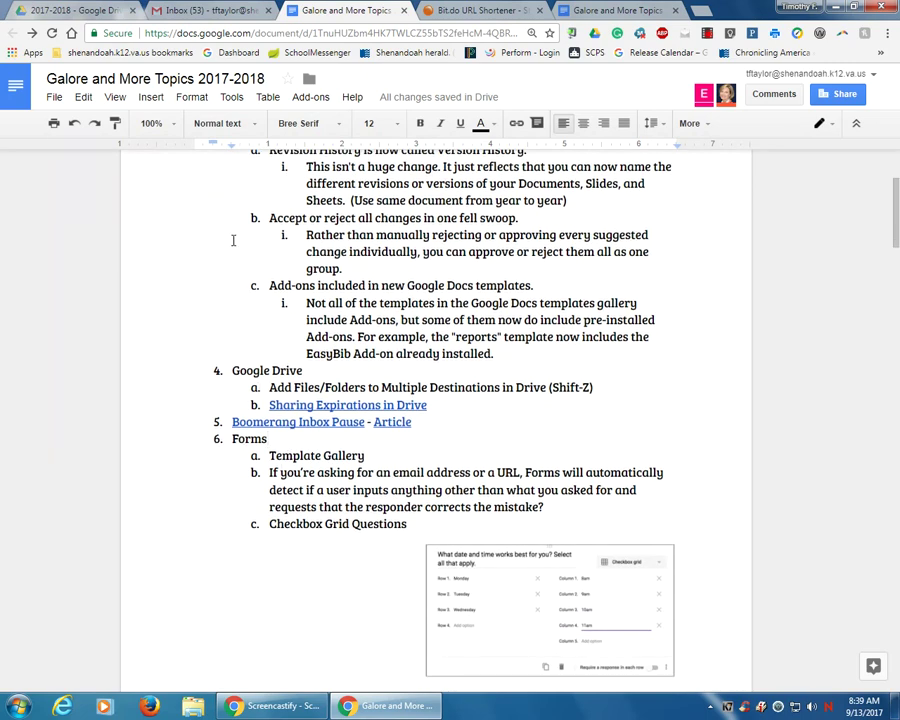
In Google Drive, view the blank and template choices for a new Google Form without creating one
click(101, 13)
click(50, 130)
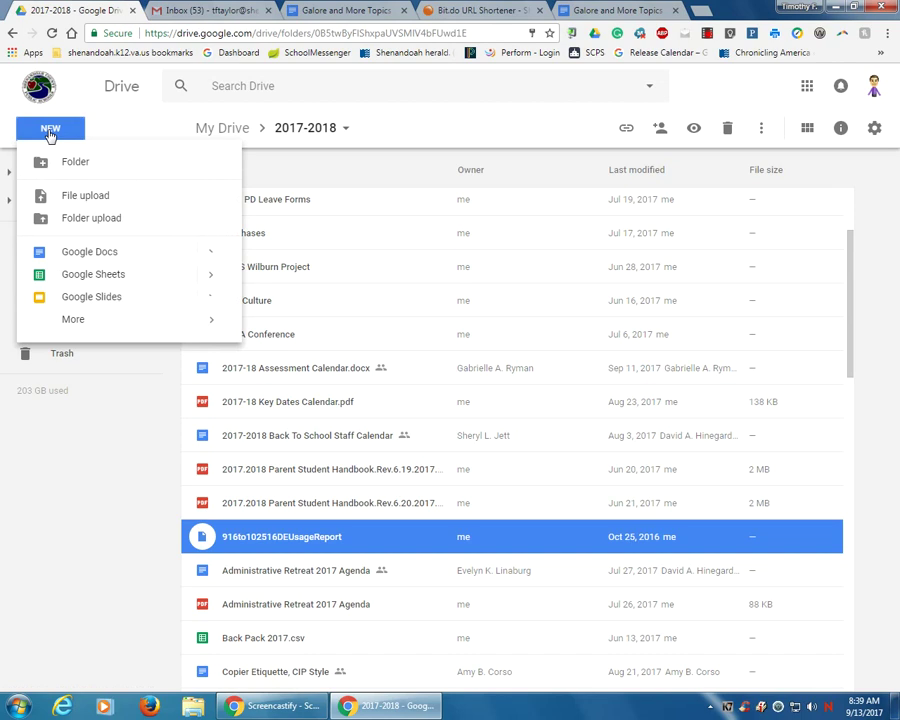
mouse_move(66, 316)
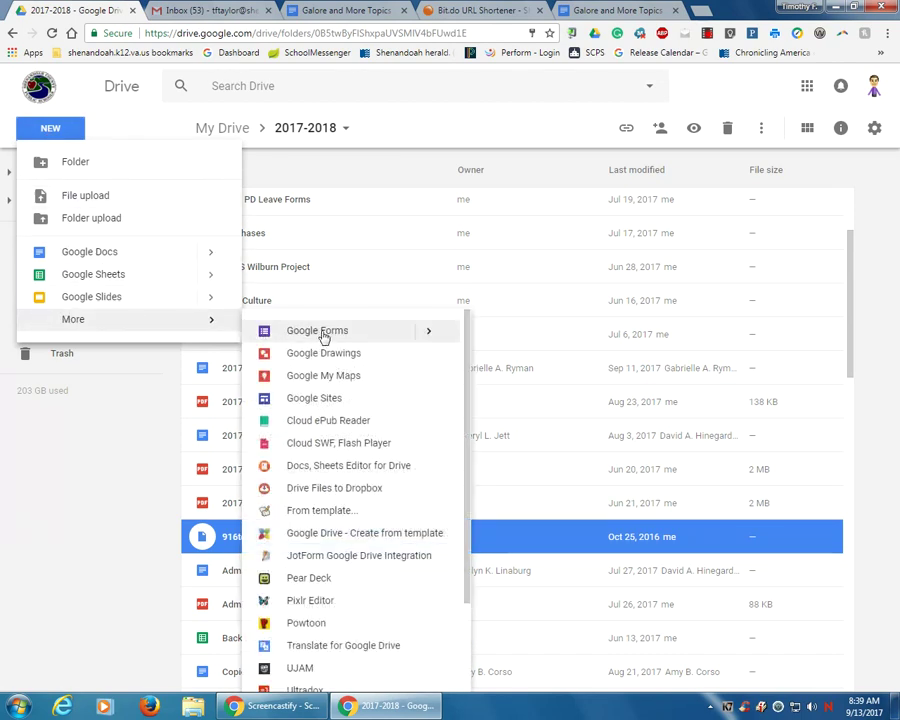
mouse_move(432, 341)
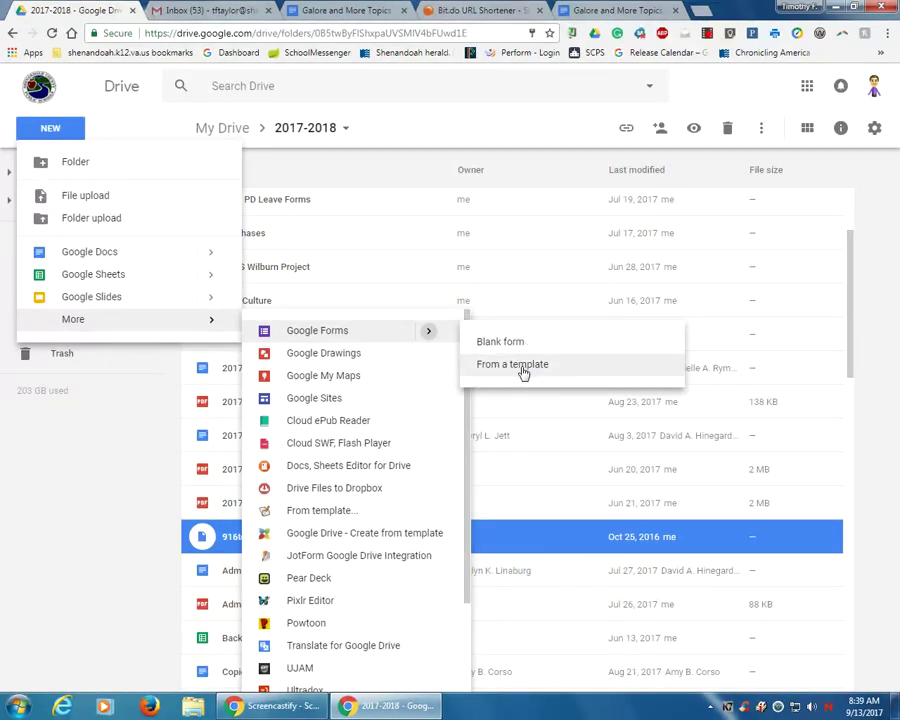
click(340, 10)
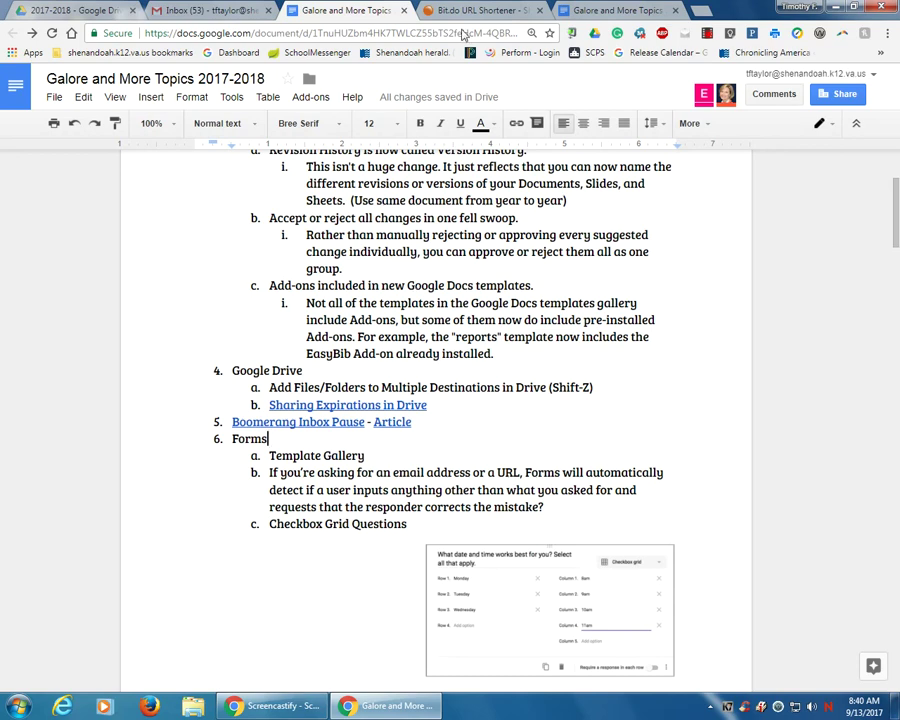
click(227, 14)
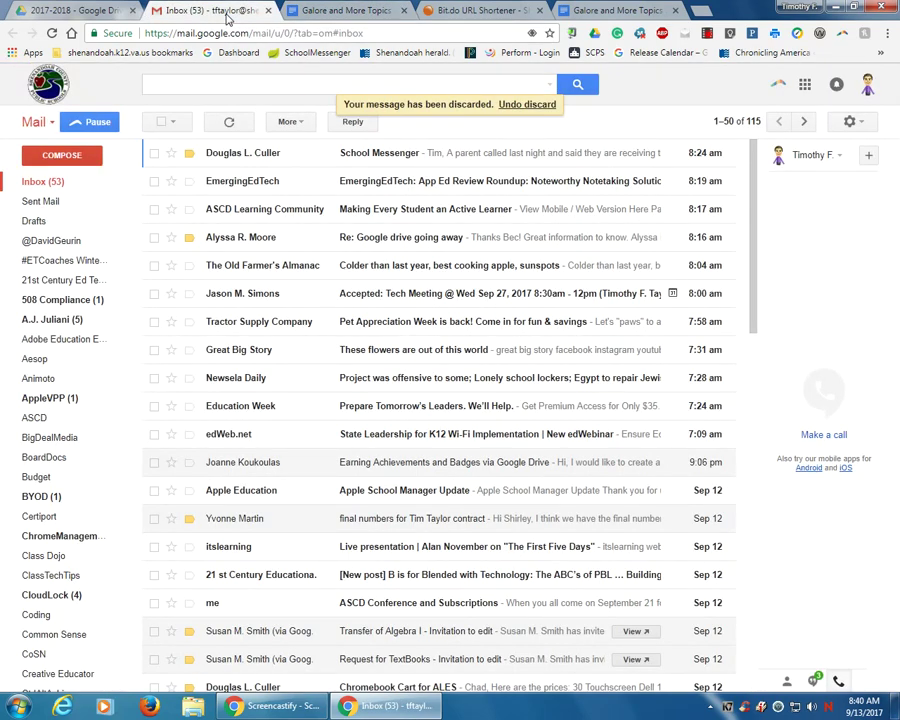
In Google Drive, go to My Drive and open the Training folder
click(40, 12)
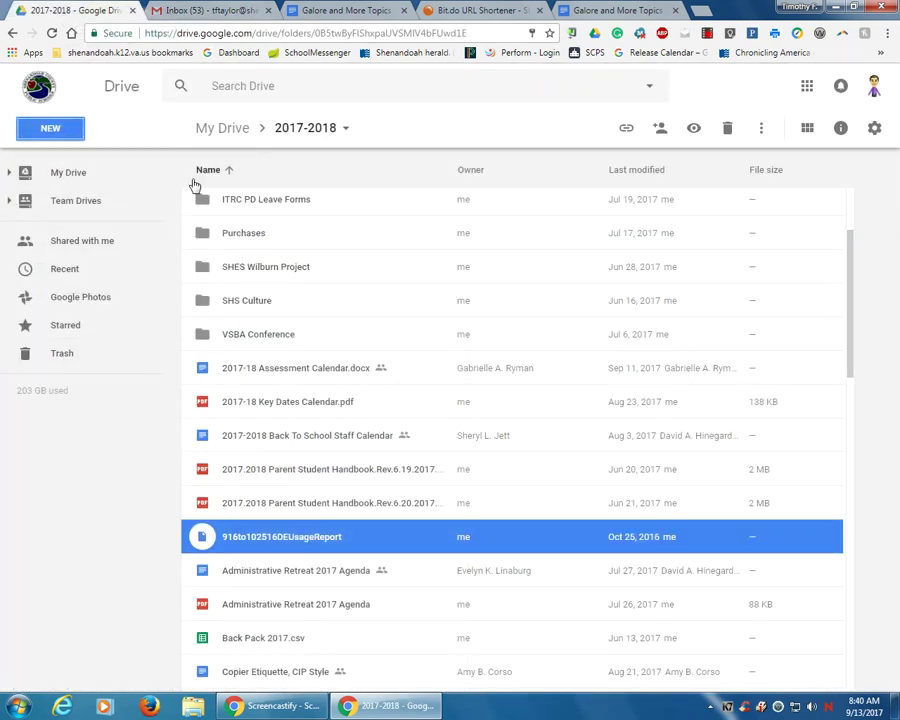
click(224, 129)
scroll(318, 380, down, 4)
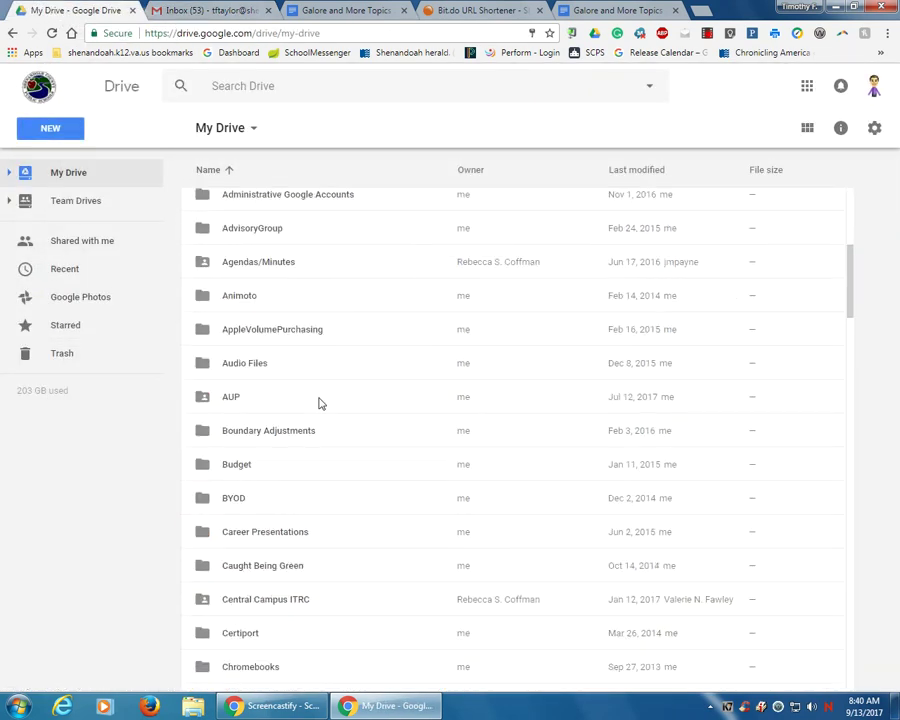
scroll(320, 403, down, 5)
scroll(318, 445, down, 15)
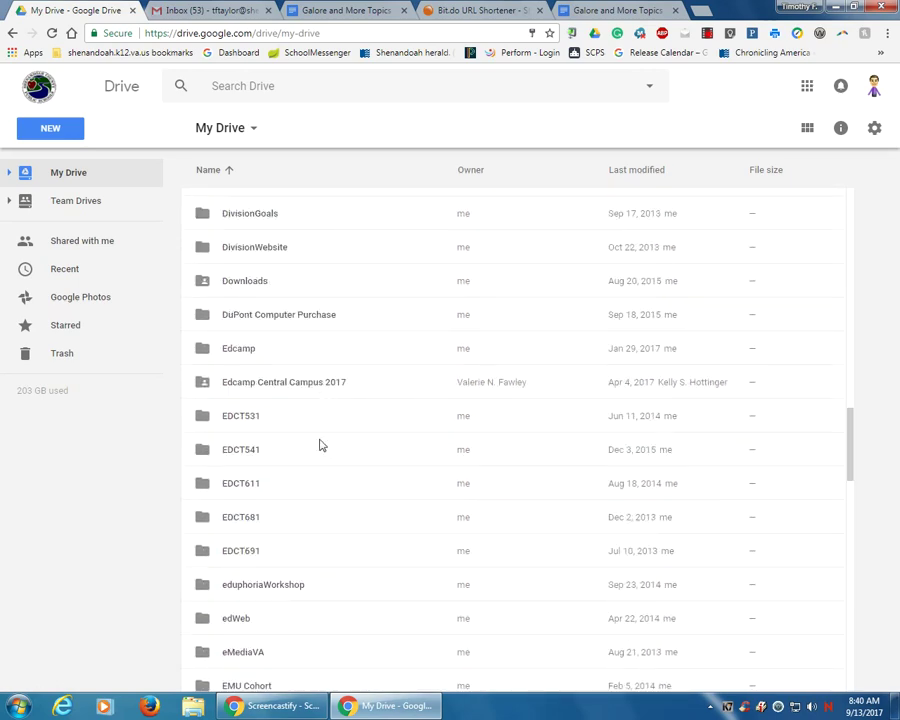
scroll(320, 445, down, 5)
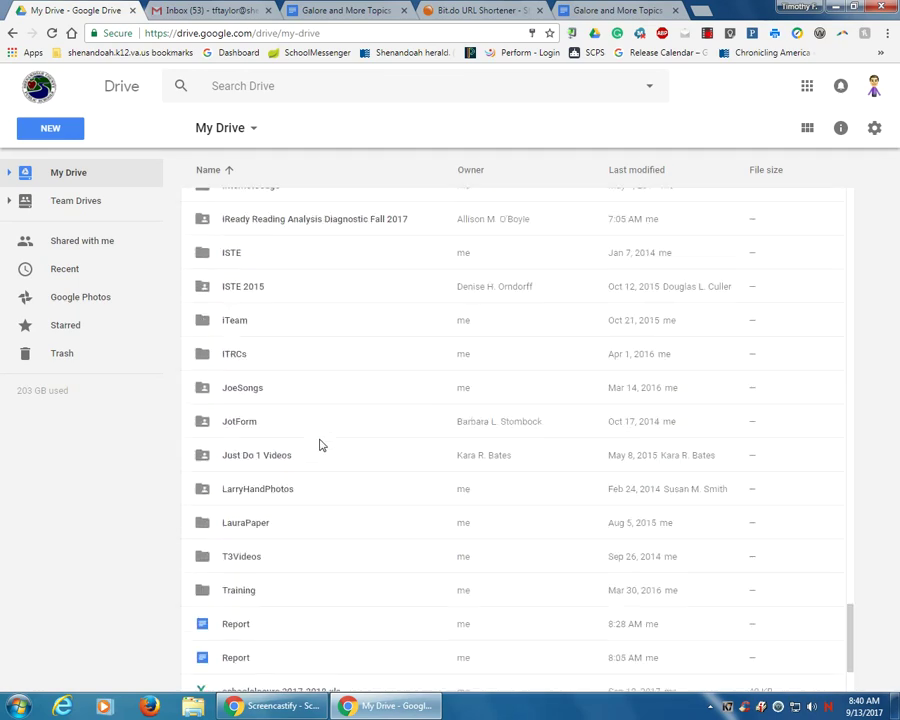
scroll(318, 460, down, 5)
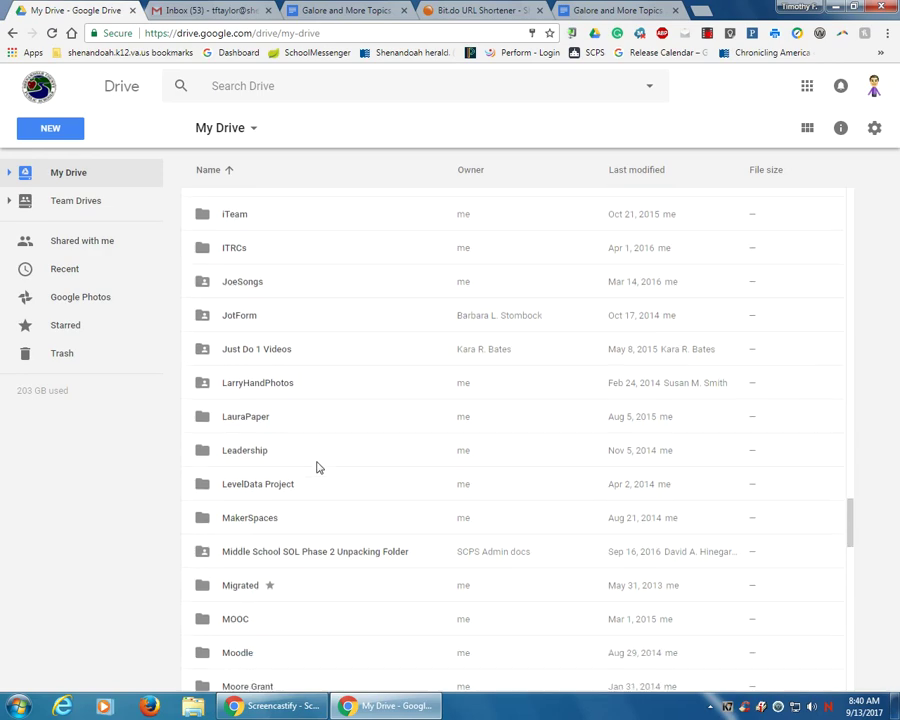
scroll(318, 467, down, 6)
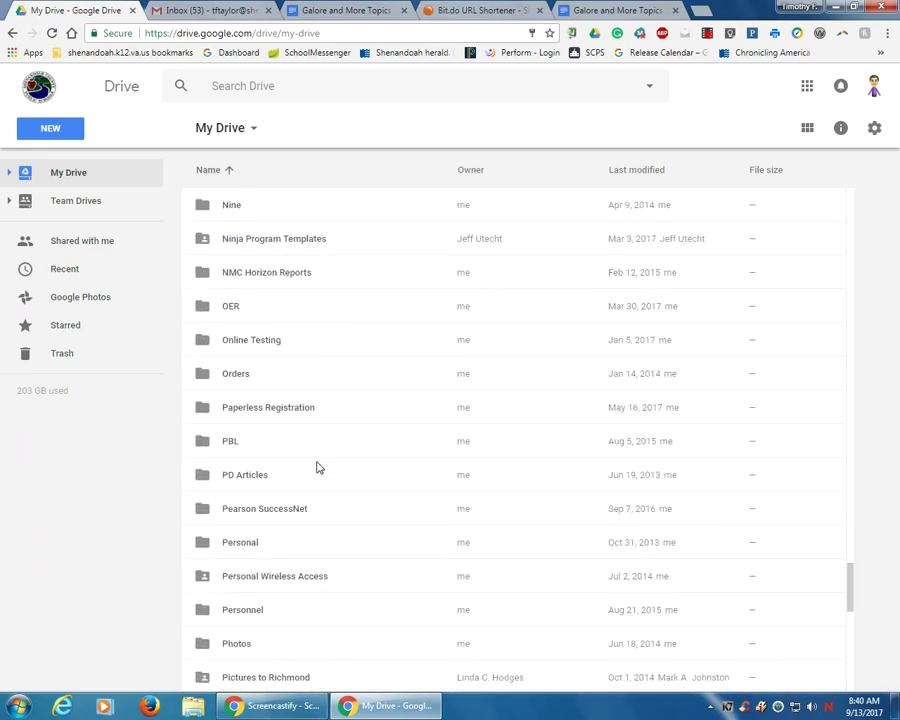
scroll(318, 467, down, 7)
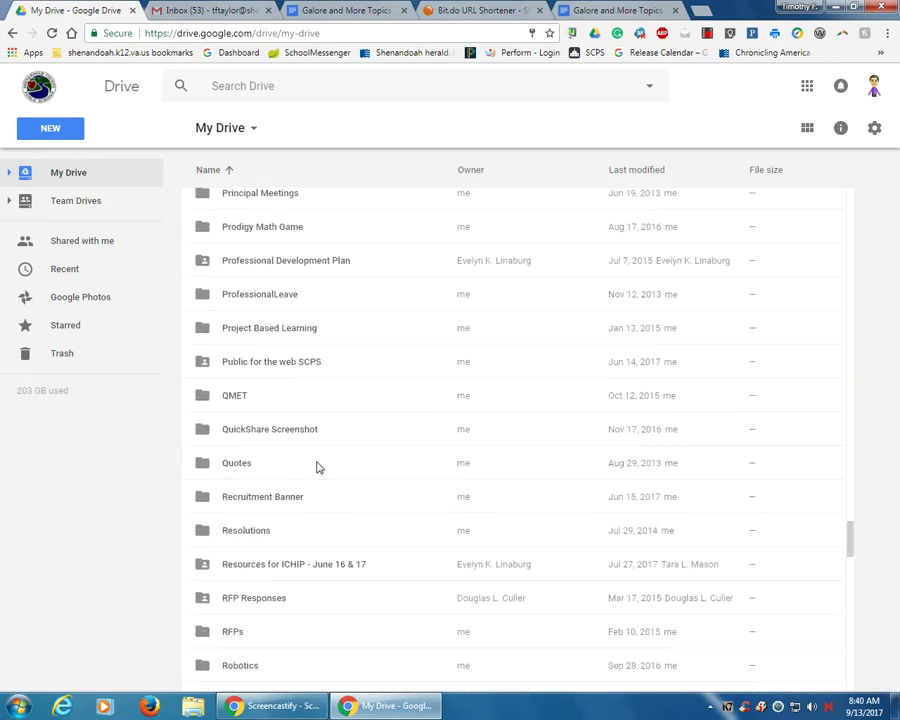
scroll(318, 467, down, 6)
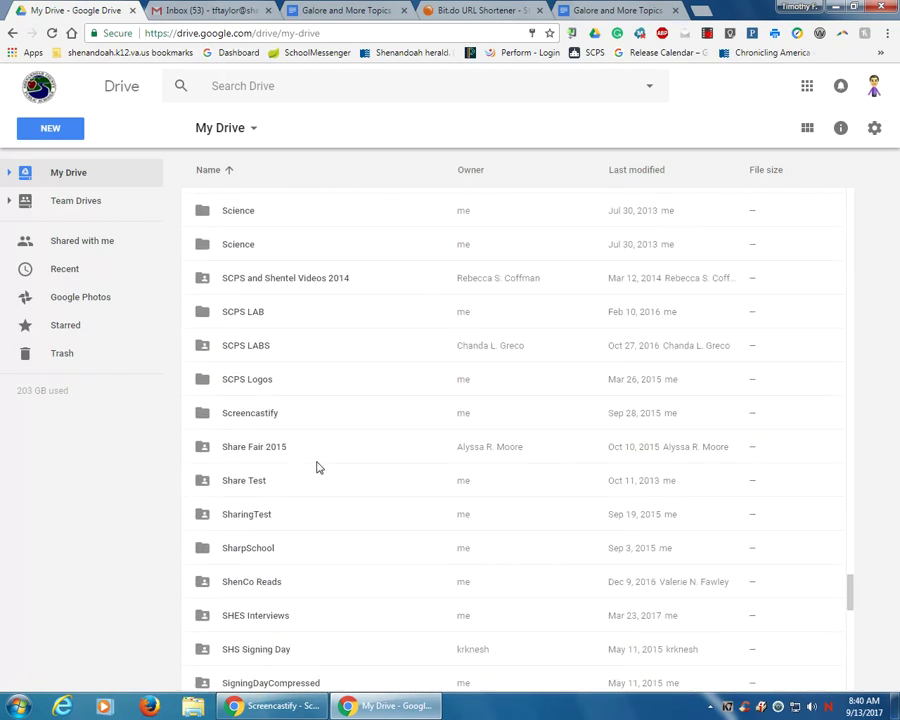
scroll(318, 467, down, 4)
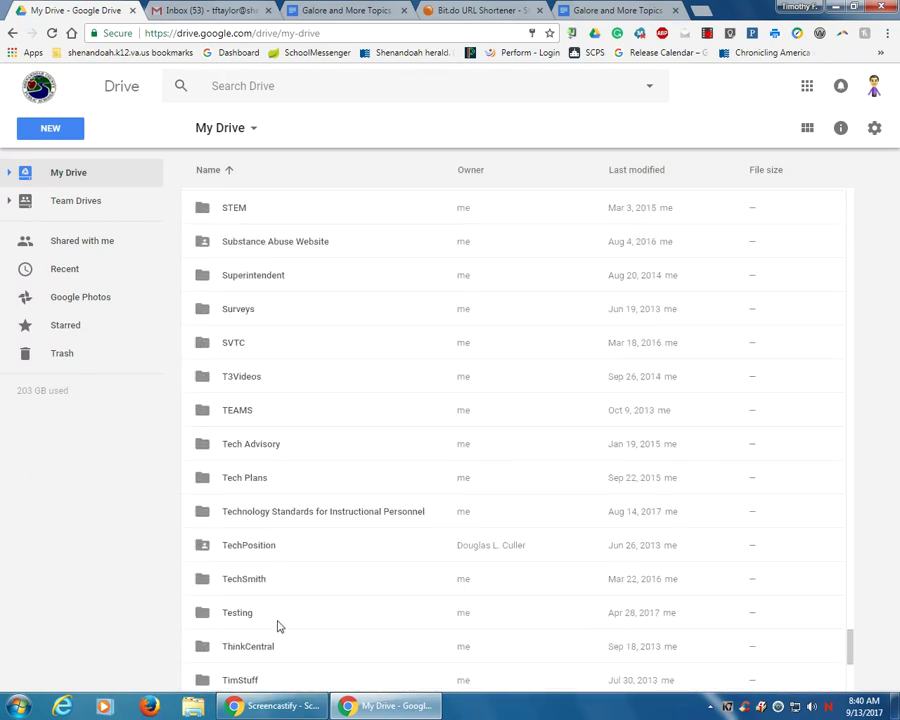
scroll(296, 592, down, 1)
double_click(265, 589)
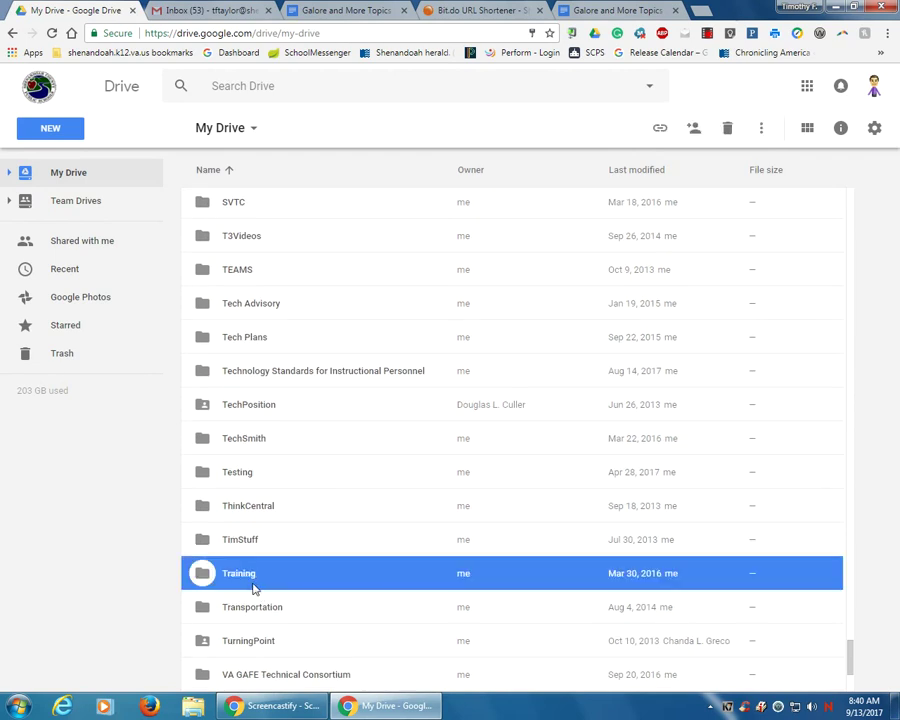
Open the 2017-2018 folder inside Google Galore and a Little More, and open the Google Galore Example form
double_click(300, 449)
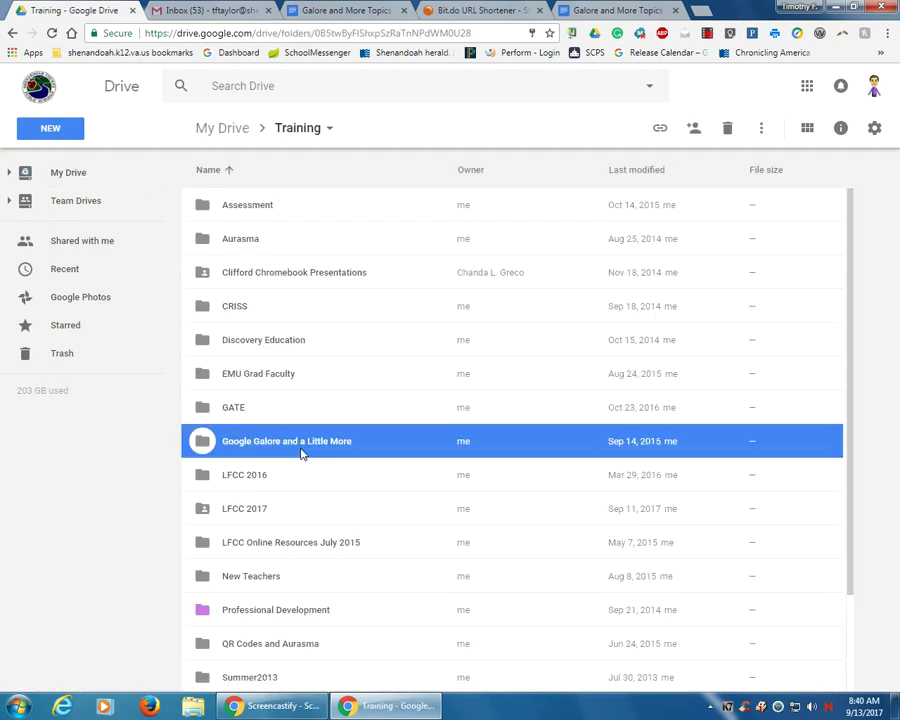
click(267, 350)
double_click(268, 351)
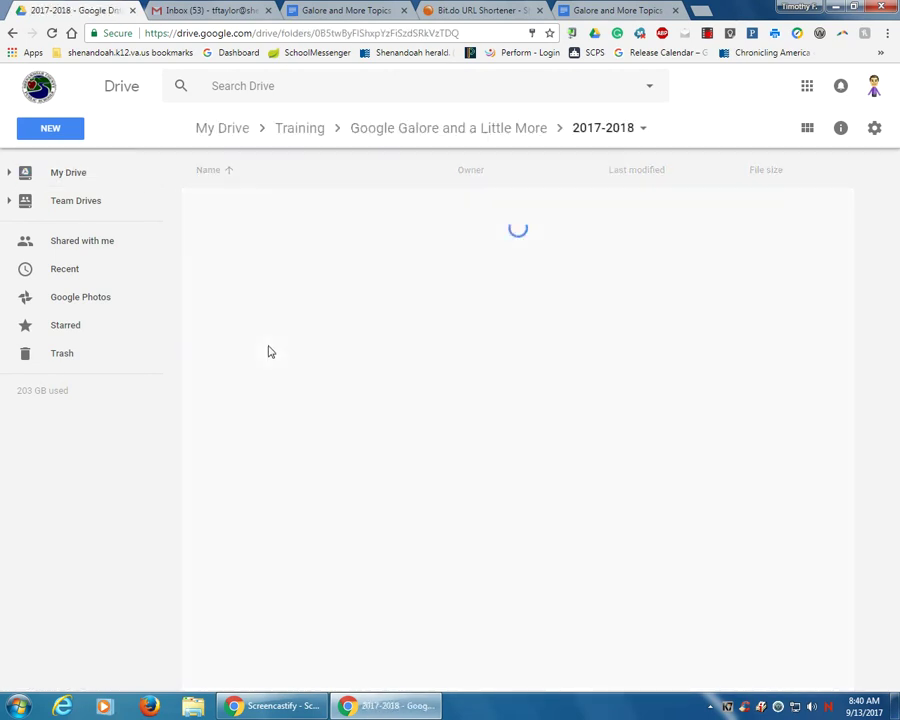
double_click(265, 279)
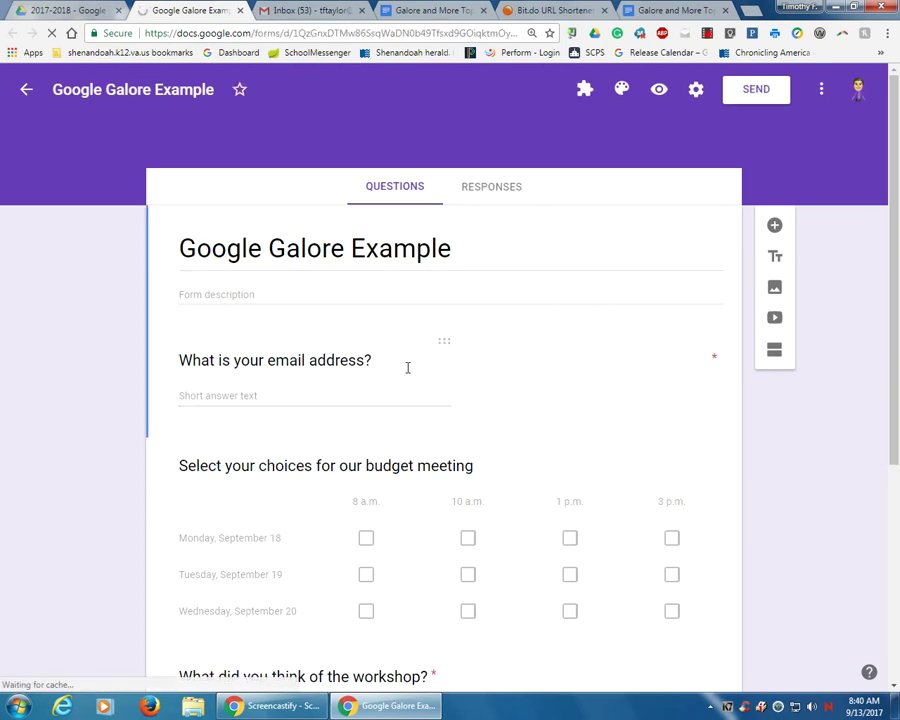
Replace the text of the form's first question with "Email Address"
click(376, 363)
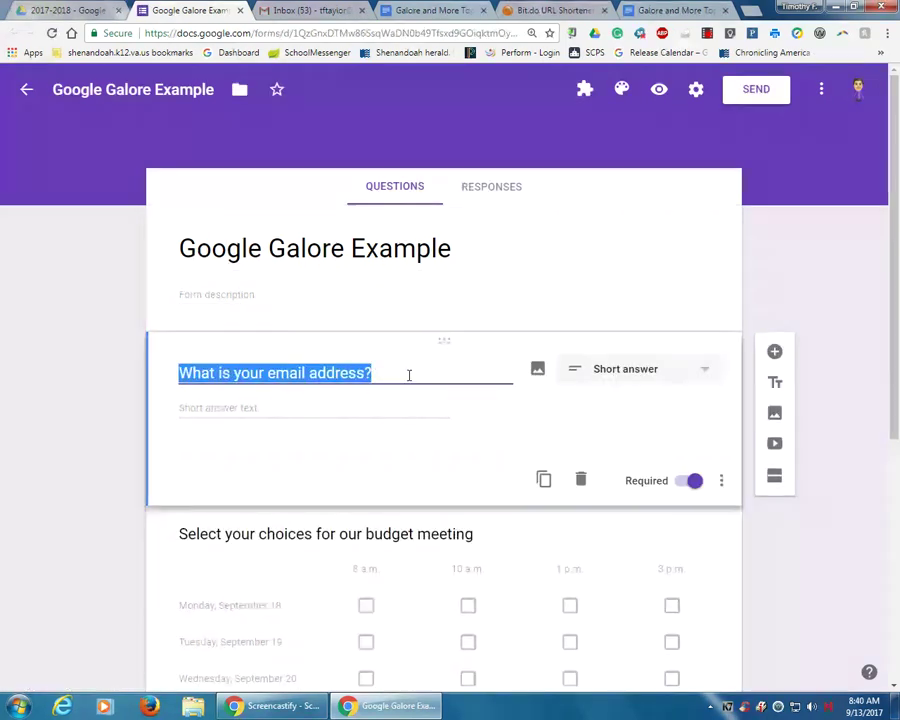
click(391, 366)
drag(391, 366, 155, 375)
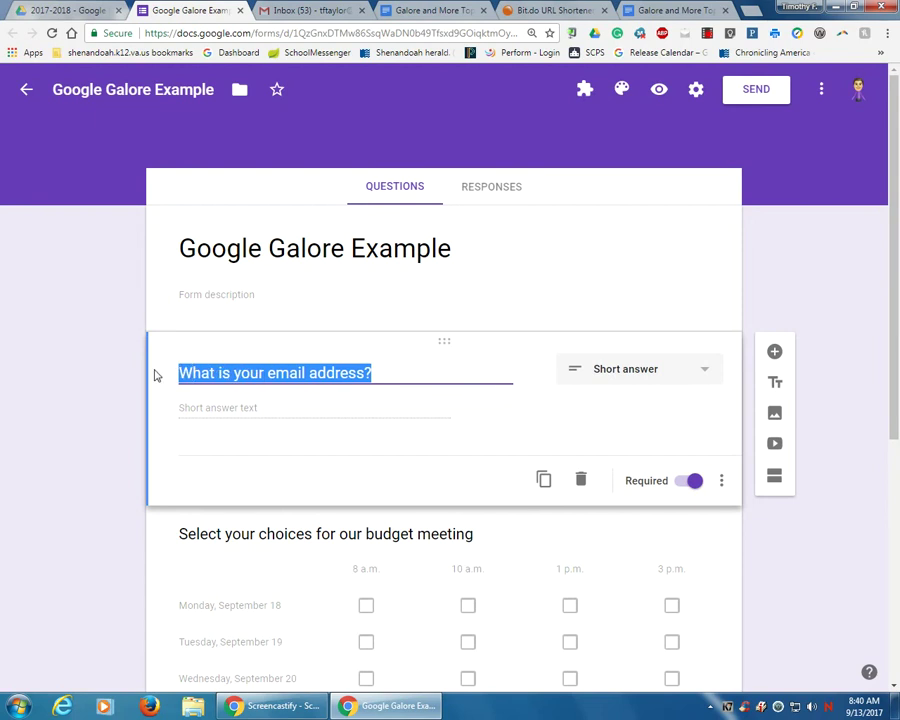
text(Email)
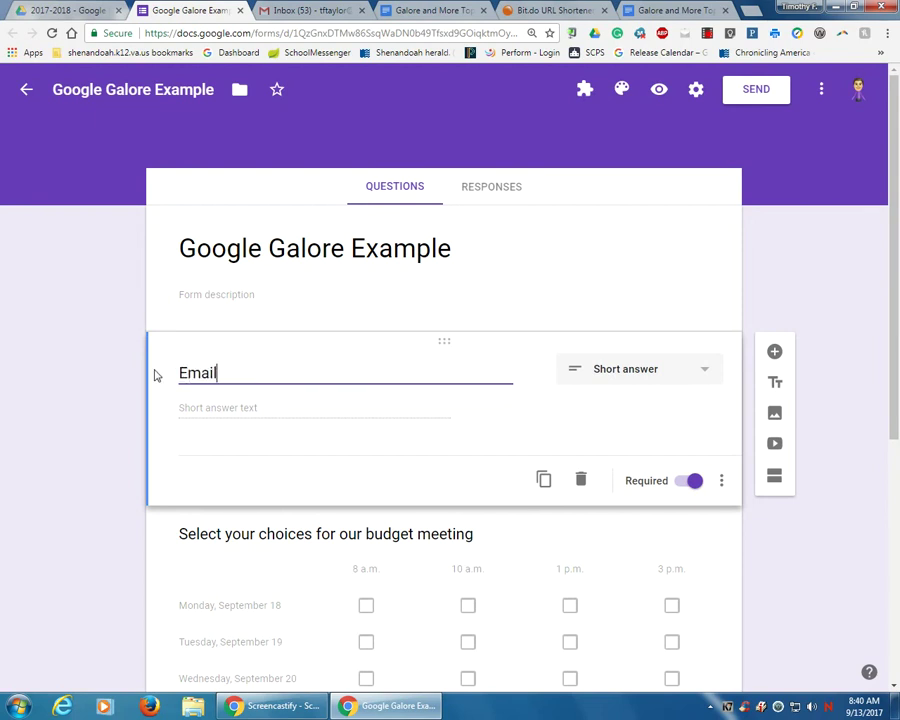
text( Address)
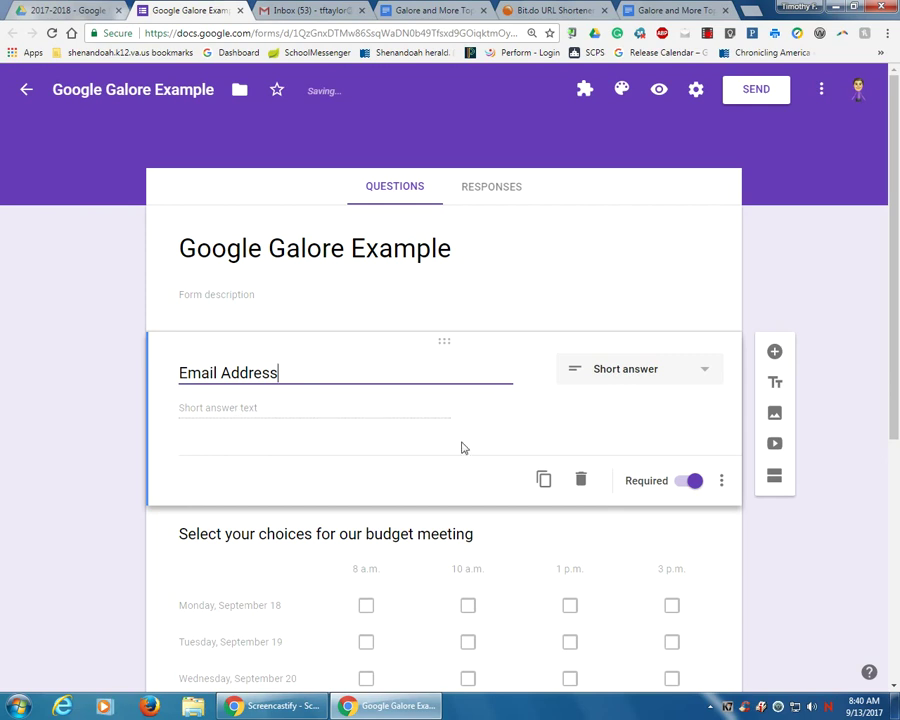
Add response validation to the Email Address question, with the rule type Text and the condition Email address
click(722, 482)
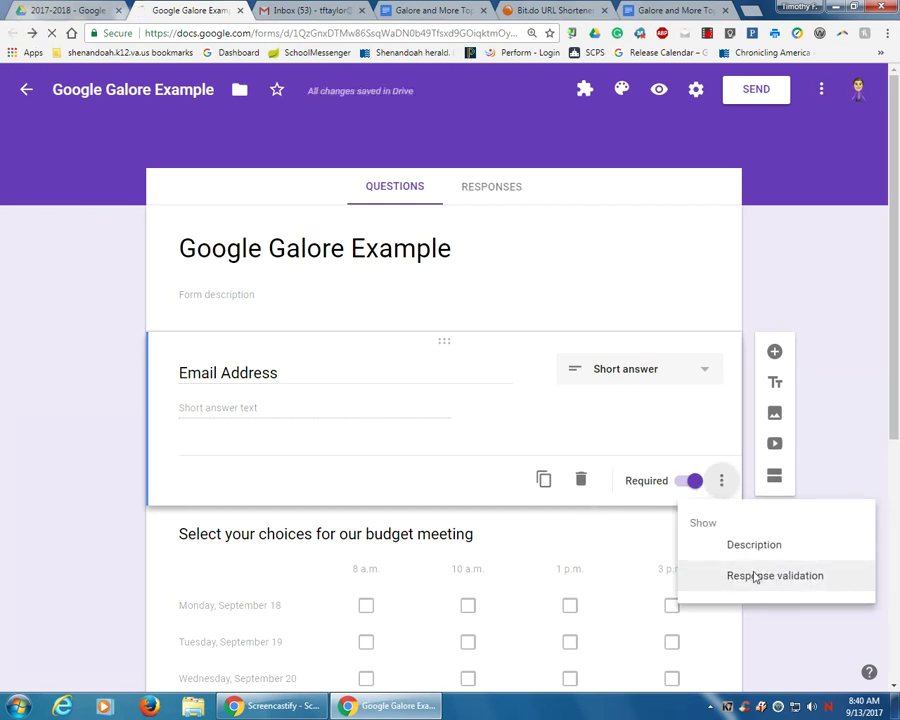
click(755, 577)
click(292, 456)
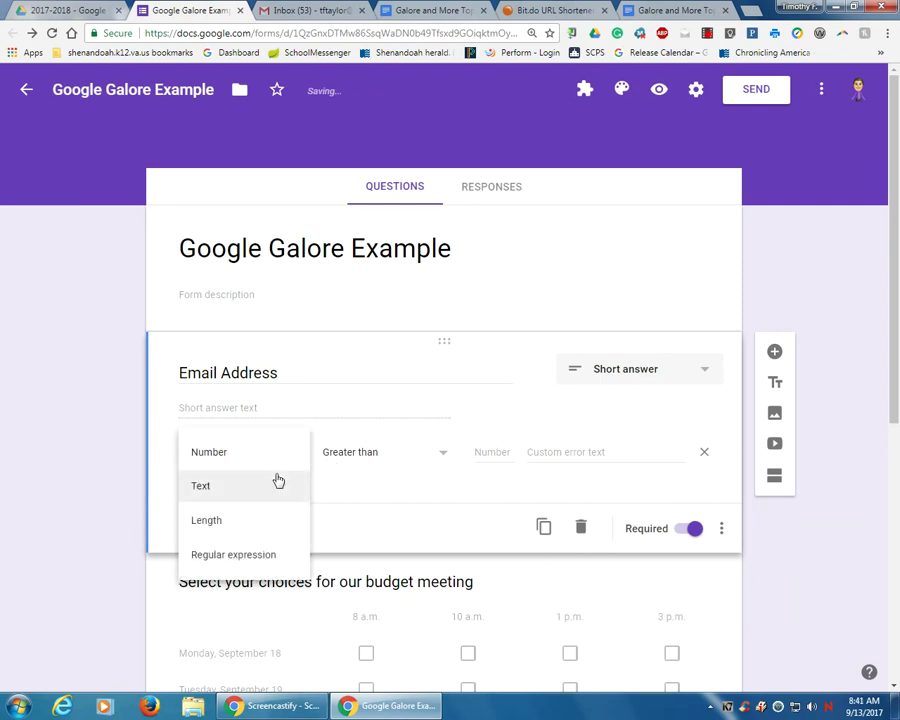
click(280, 485)
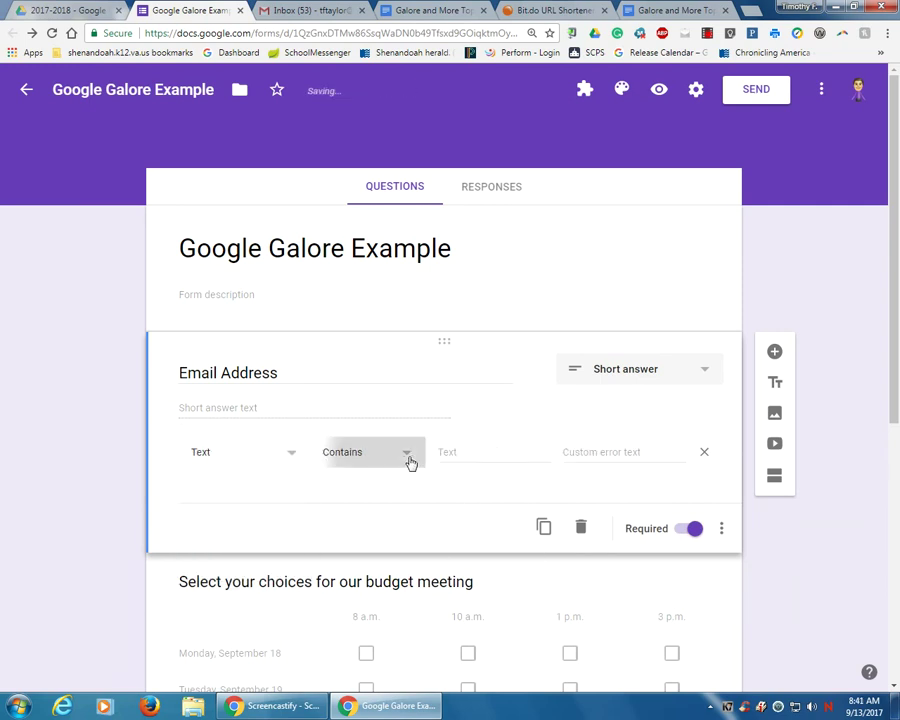
click(410, 462)
click(382, 520)
Start a custom error text with "Please" for the validation rule, and remove the rule from the question
click(519, 451)
text(Please)
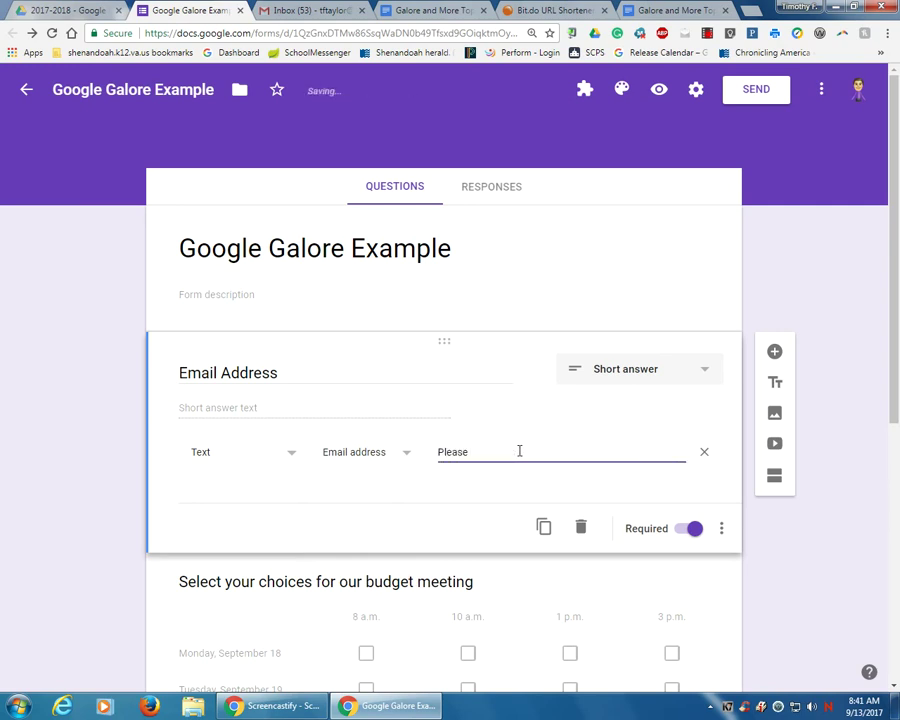
click(706, 455)
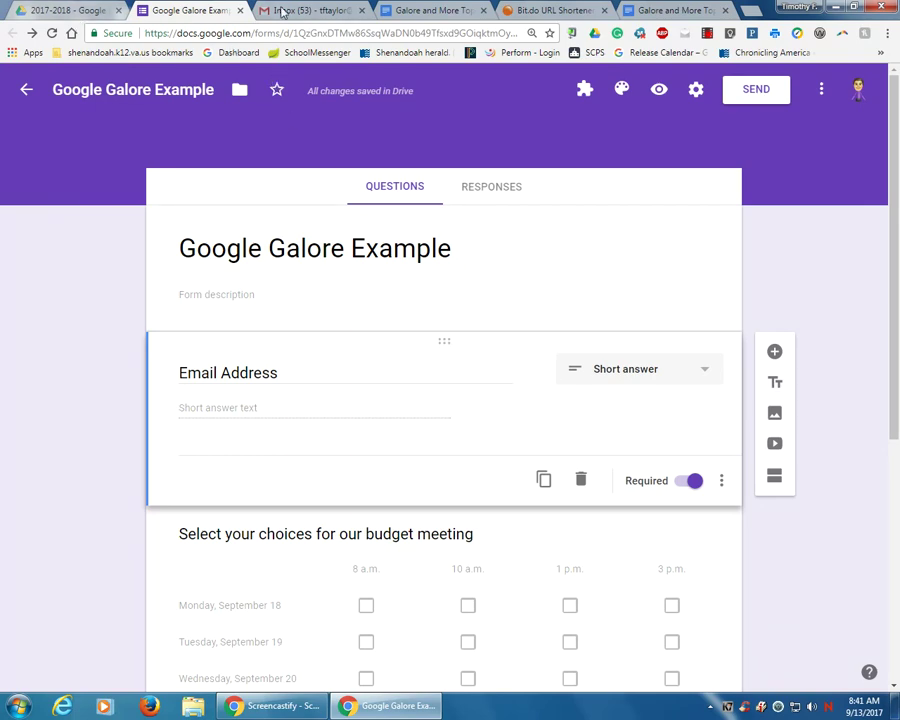
Switch to the Galore and More Topics 2017-2018 document and review its Forms items on email validation, checkbox grids and multiple choice grids
click(411, 12)
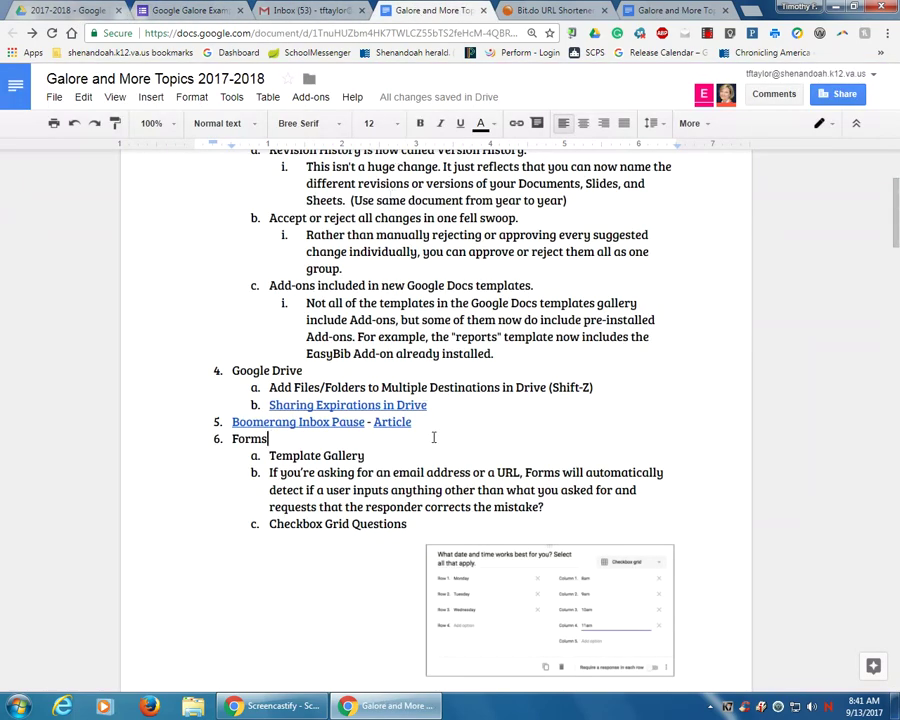
click(546, 507)
scroll(617, 510, down, 1)
scroll(617, 510, down, 3)
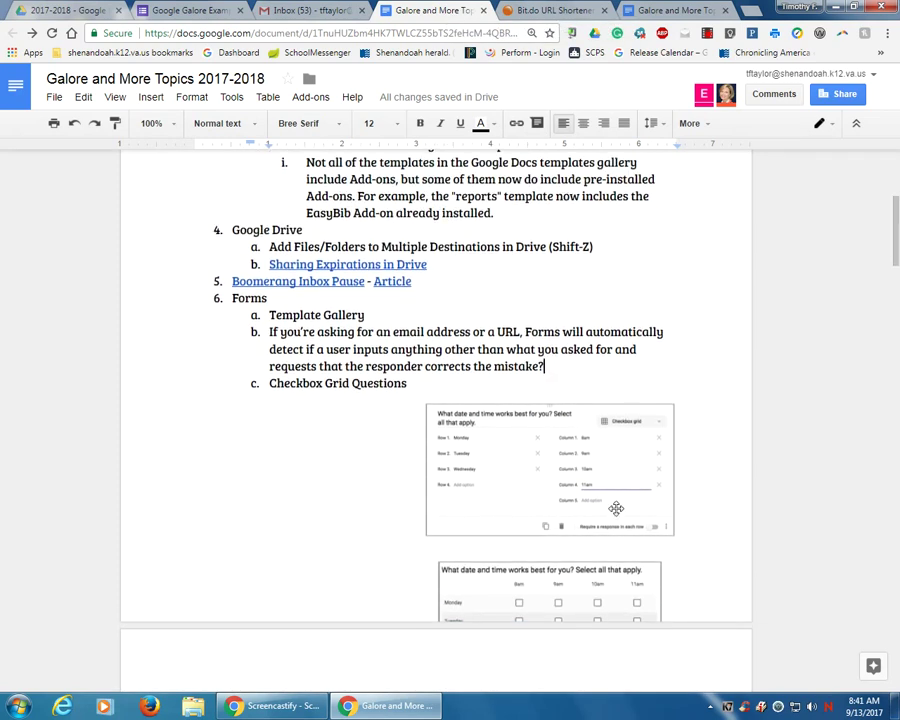
scroll(617, 510, down, 4)
scroll(614, 506, up, 5)
scroll(596, 471, down, 5)
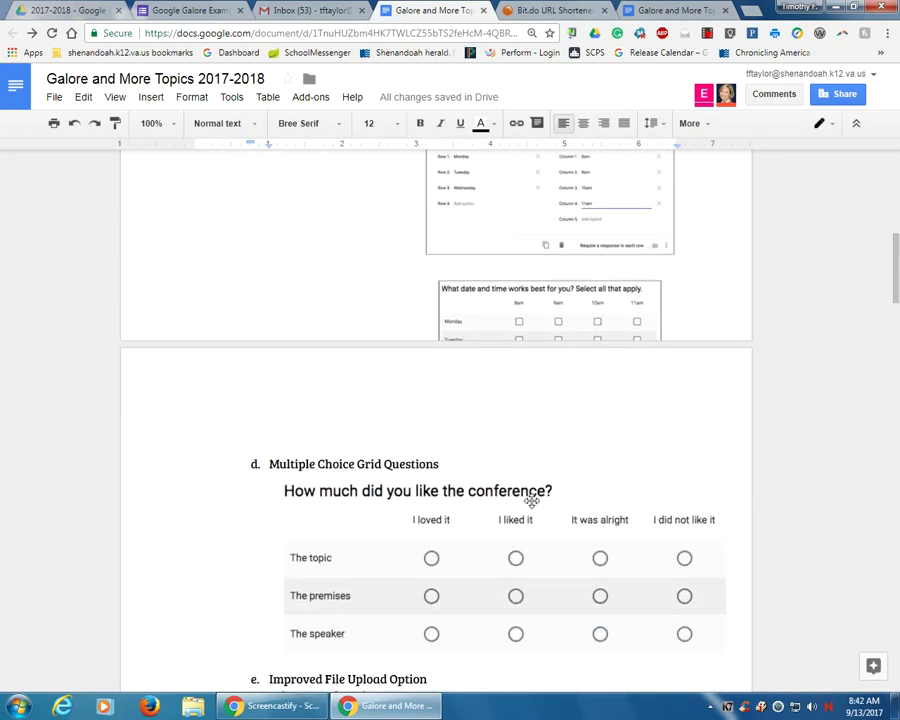
scroll(530, 496, down, 3)
scroll(533, 501, up, 4)
scroll(533, 501, up, 1)
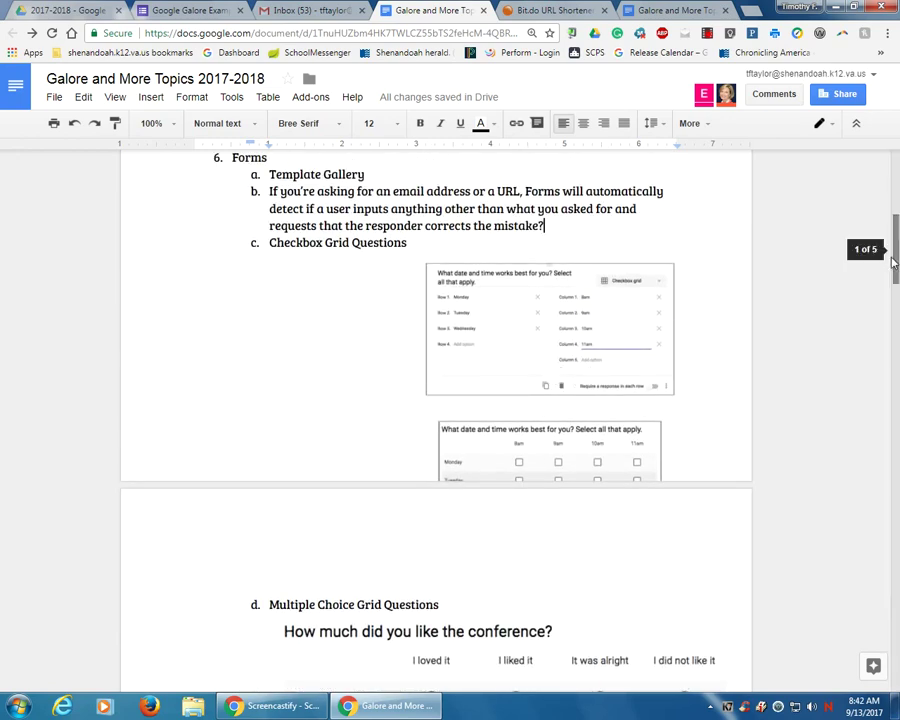
scroll(531, 483, down, 1)
scroll(531, 482, up, 1)
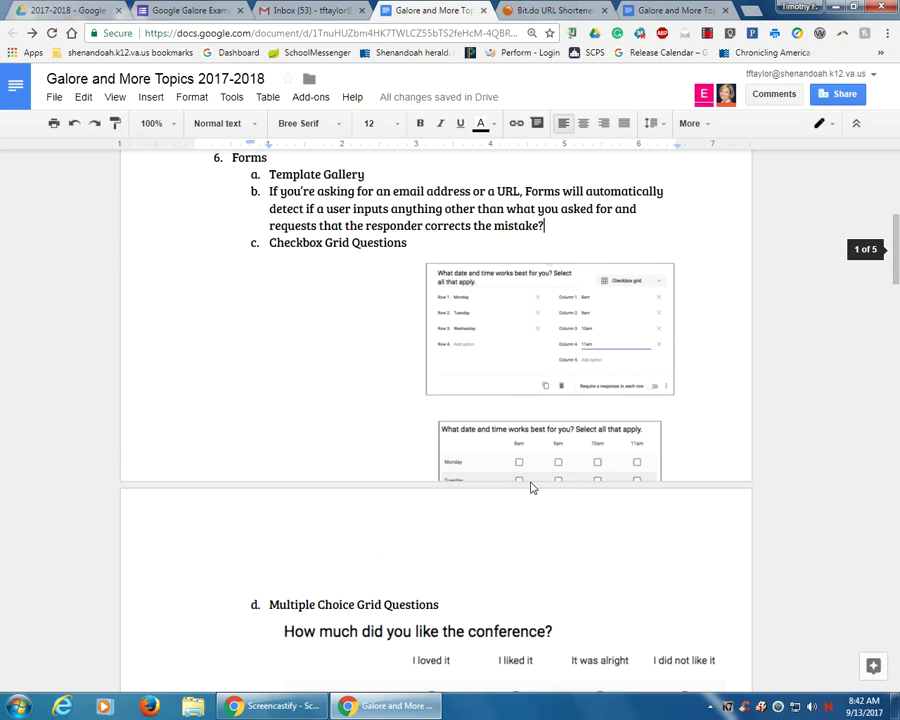
Move the checkbox grid example image up beside the Forms list so it fits on the first page, and deselect it
drag(539, 442, 538, 374)
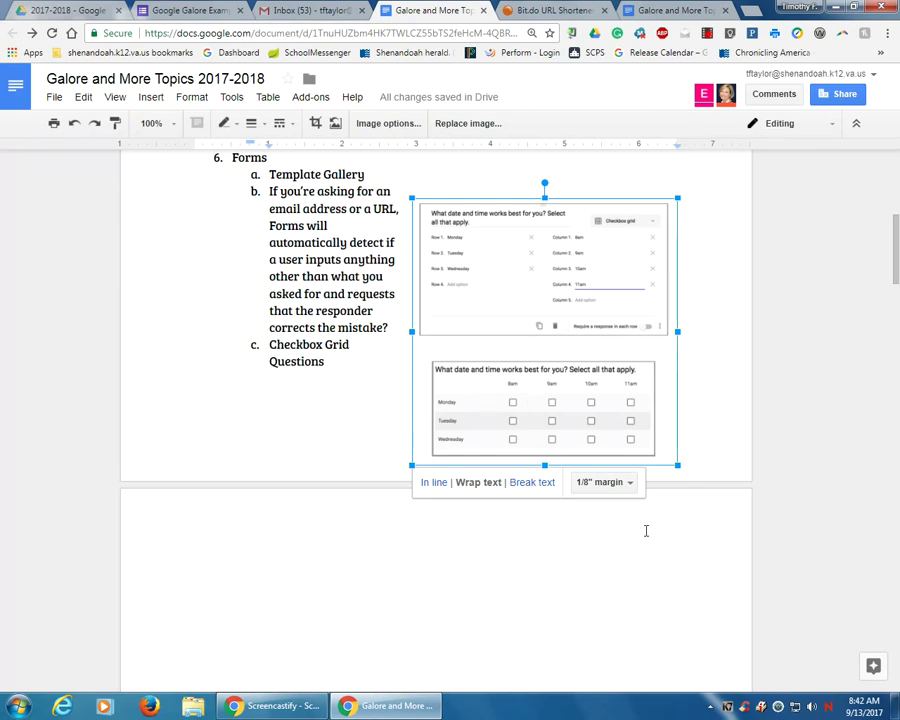
key(ctrl+plus)
key(ctrl+plus)
key(ctrl+plus)
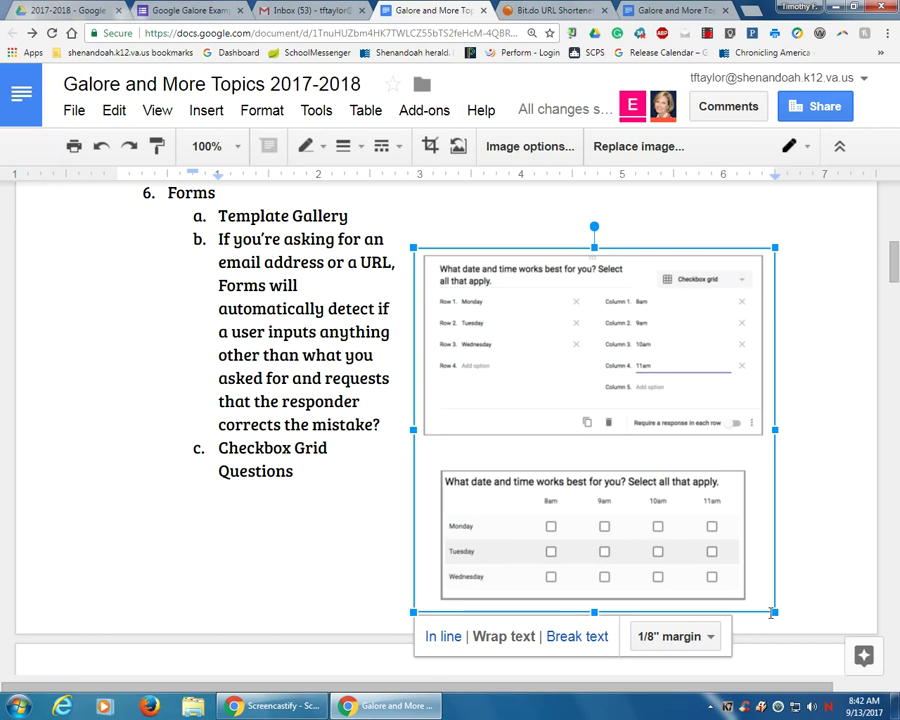
click(324, 545)
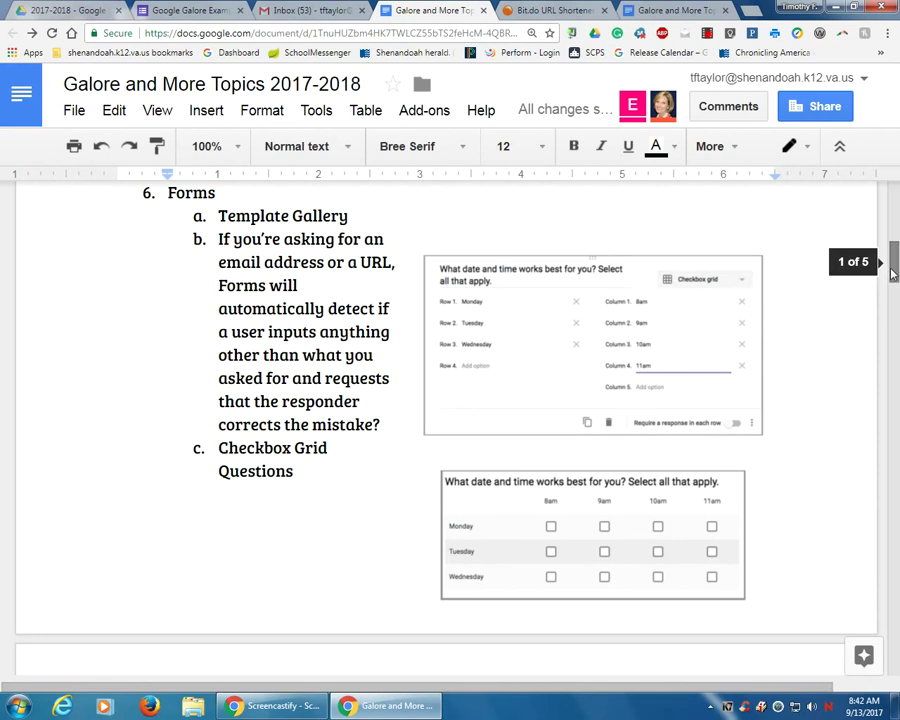
Try the File upload type on the Email Address question in the Google Galore Example form, and cancel the change
drag(894, 270, 874, 340)
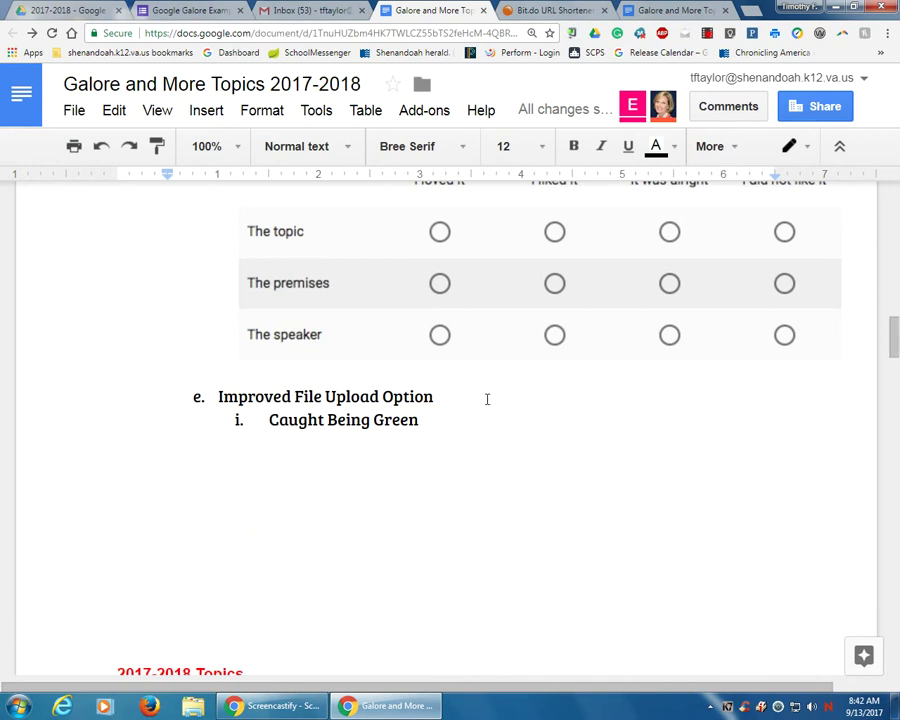
click(220, 12)
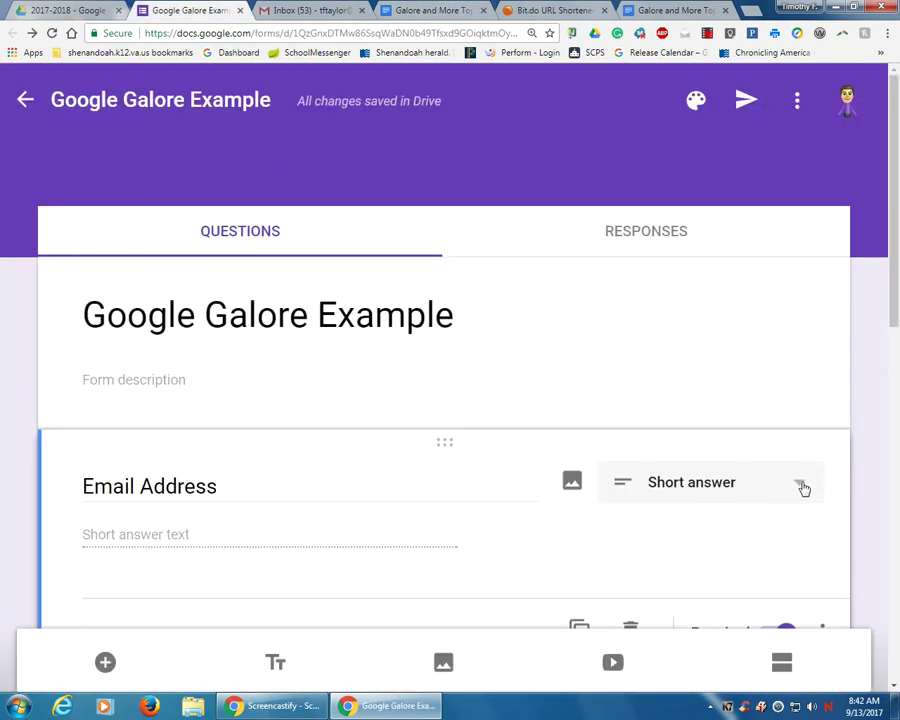
click(803, 487)
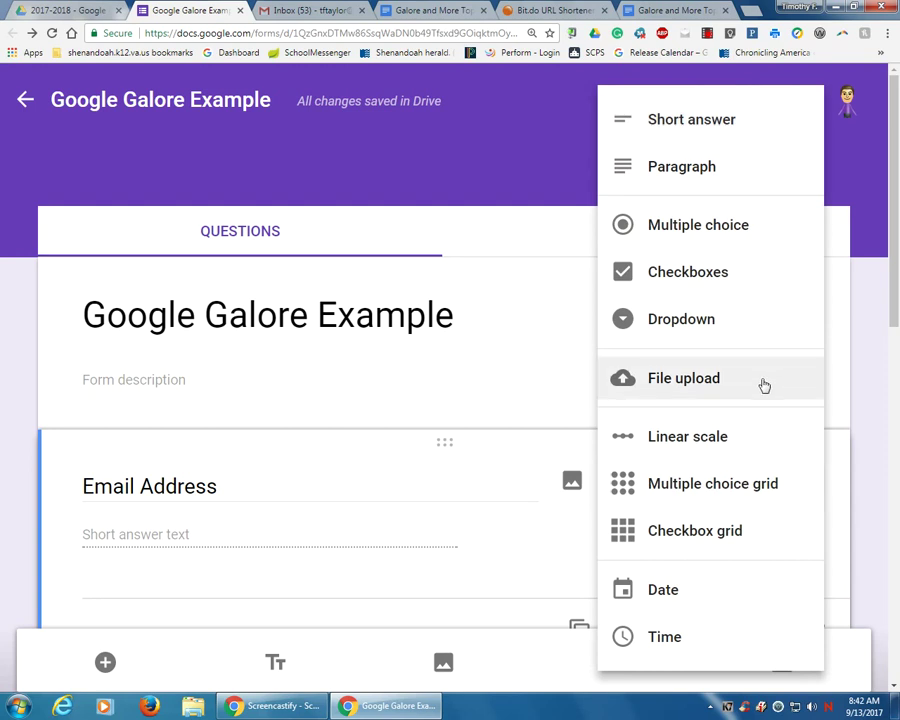
click(710, 380)
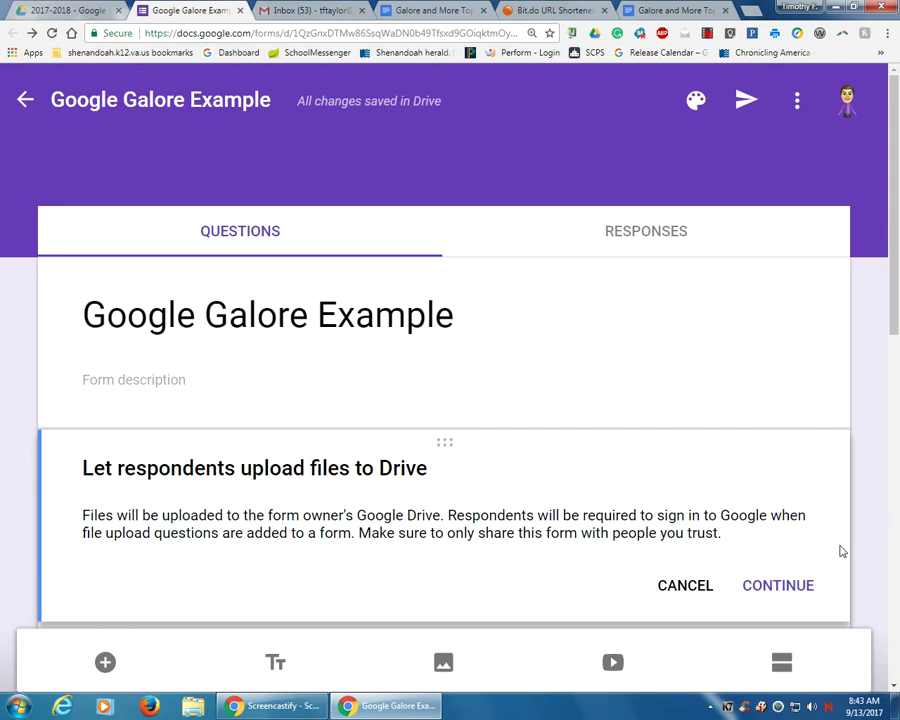
click(684, 589)
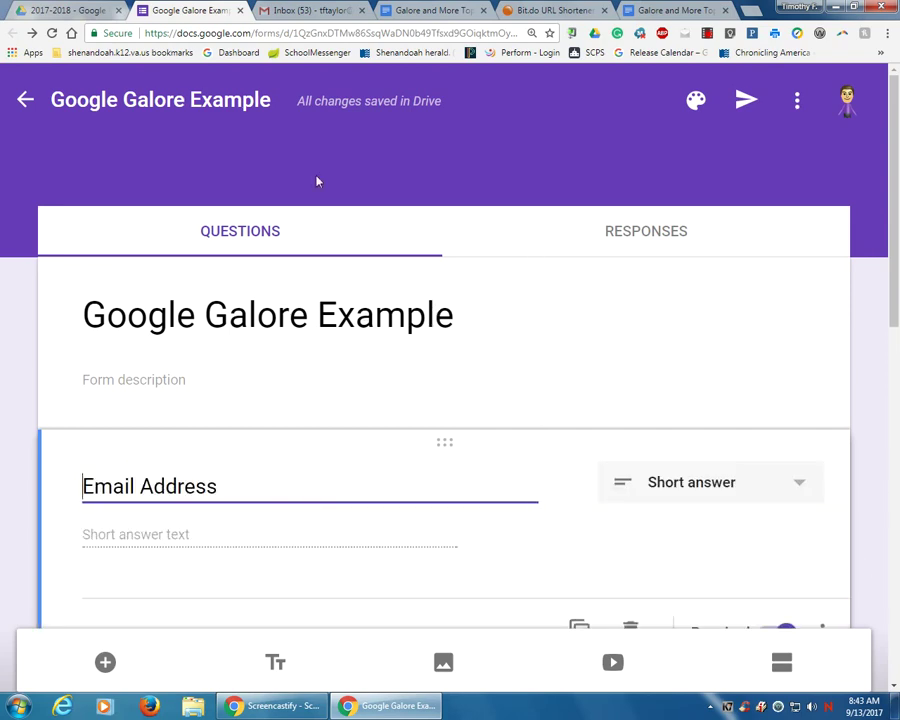
Close the Google Galore Example form and go back to the Forms section of the Galore and More Topics 2017-2018 document
click(240, 10)
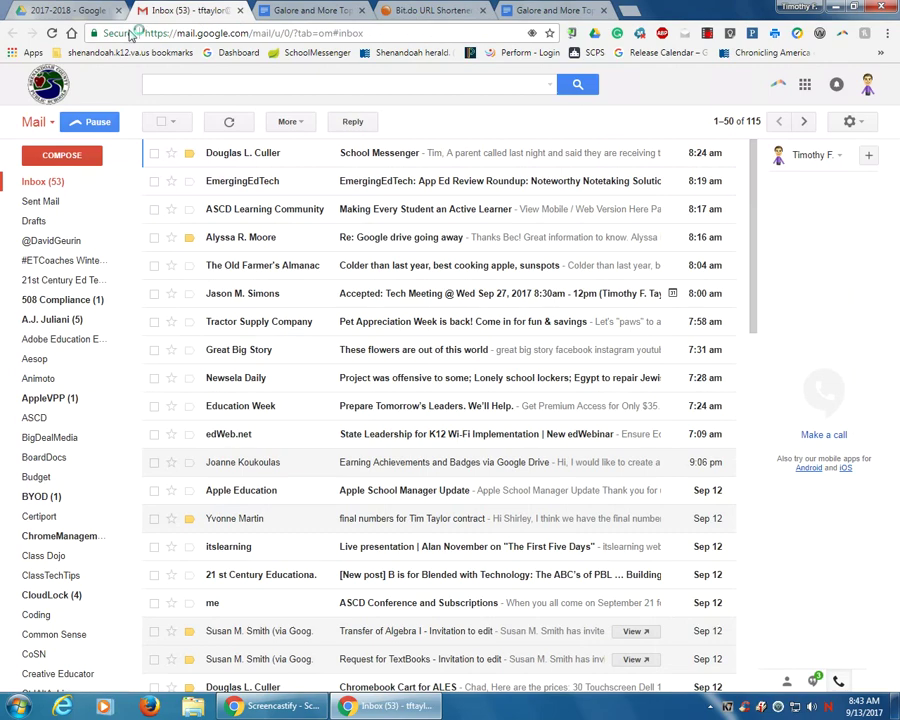
click(287, 12)
scroll(410, 414, down, 2)
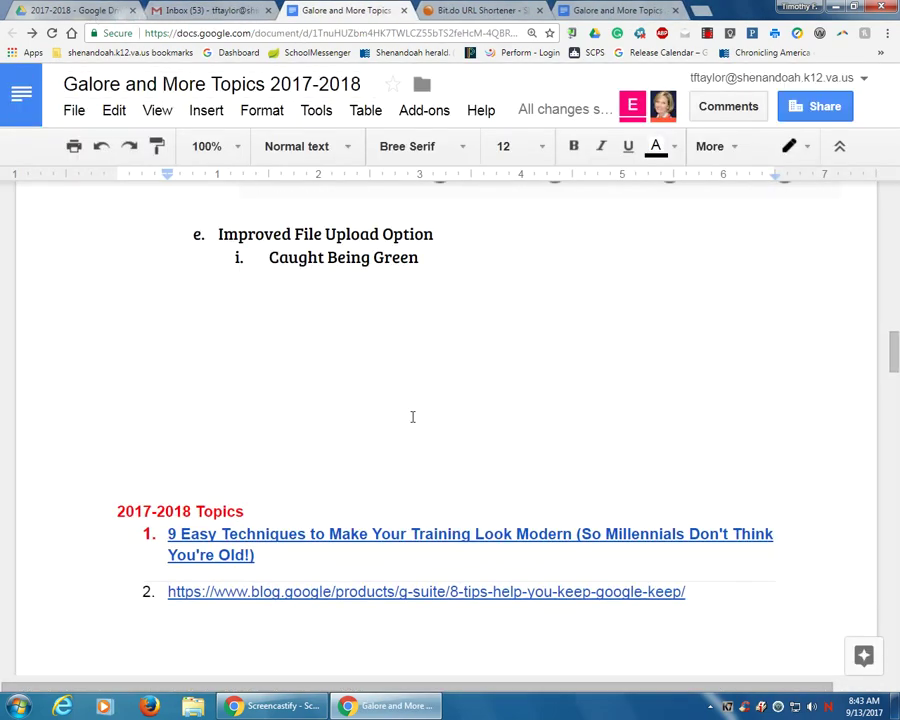
scroll(410, 414, up, 3)
scroll(411, 416, up, 20)
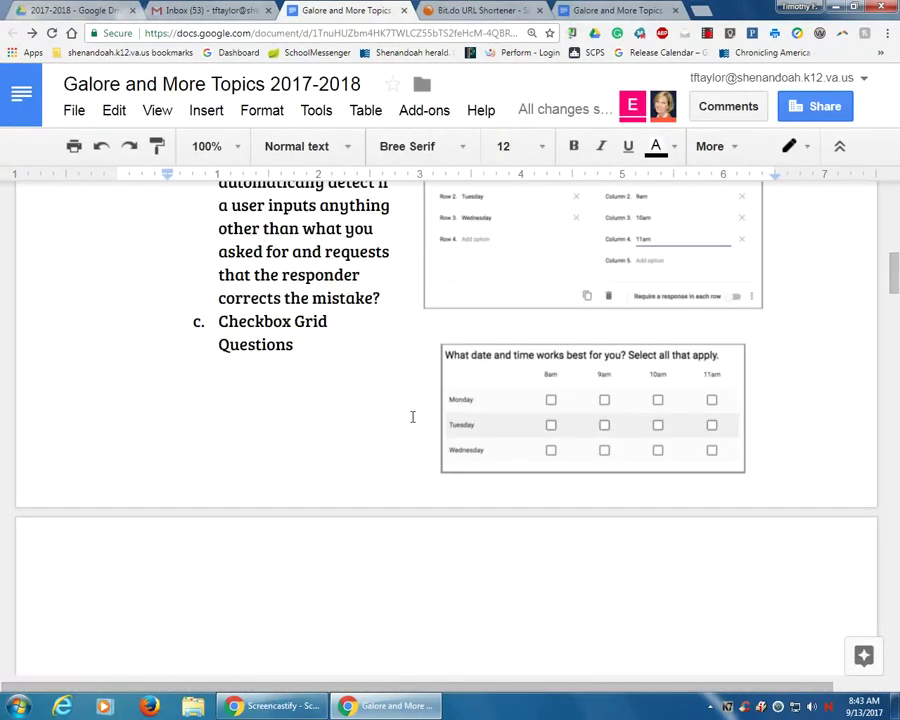